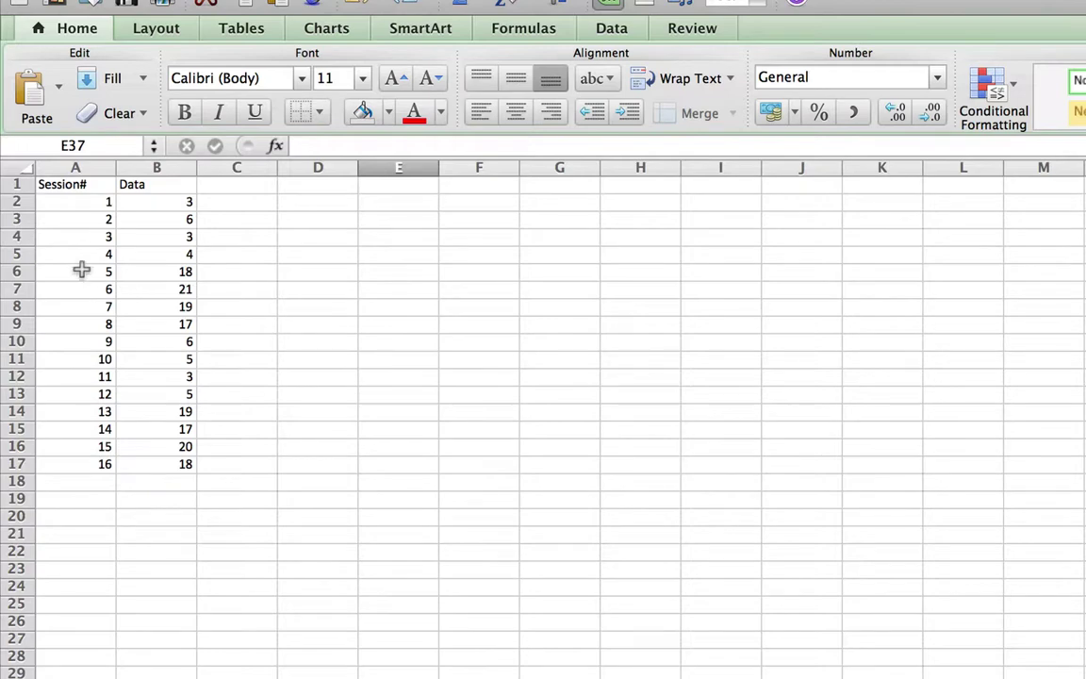
# Shade the rows for sessions 5–8 and 13–16 in columns A and B with the light tan theme fill colour.
pyautogui.moveTo(71, 271); pyautogui.dragTo(153, 324)
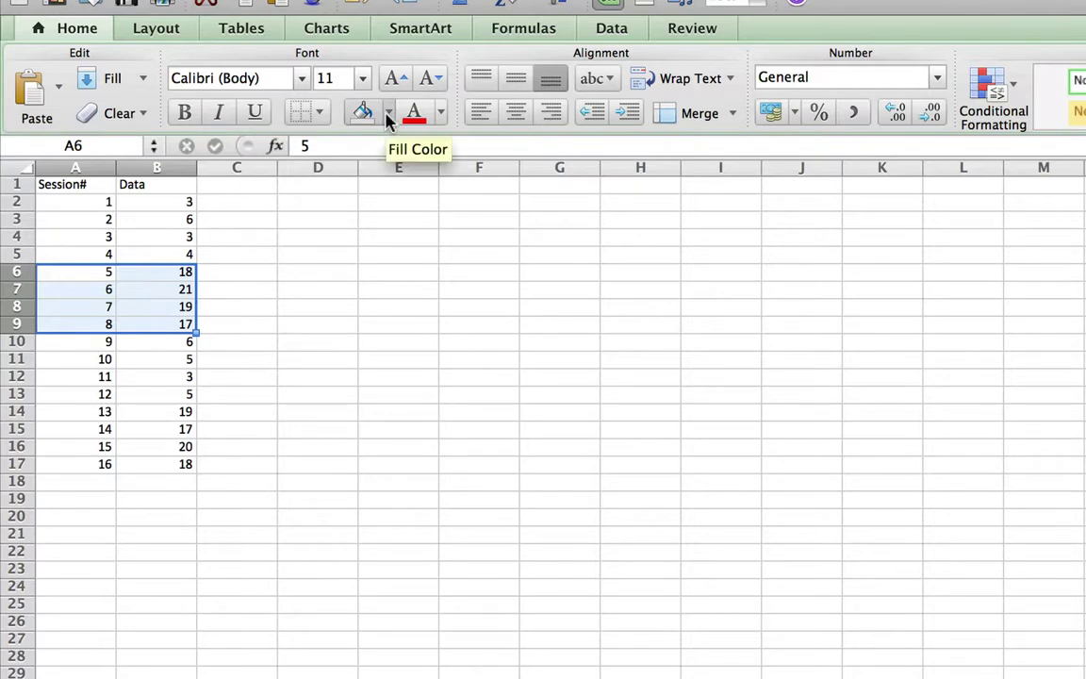
pyautogui.click(388, 113)
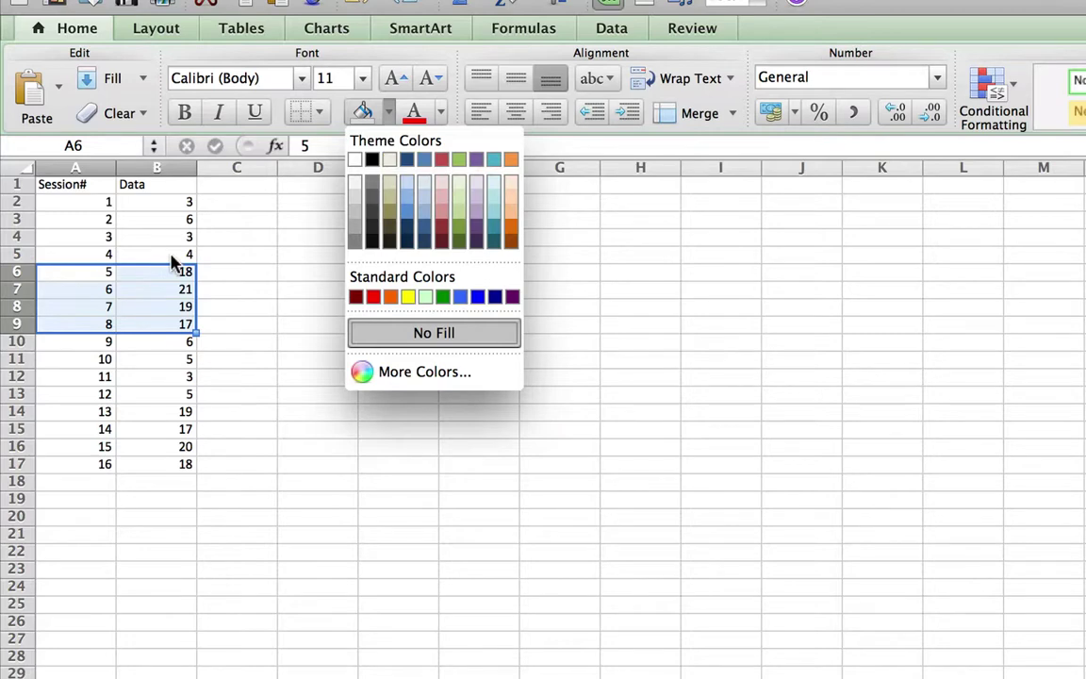
pyautogui.click(393, 161)
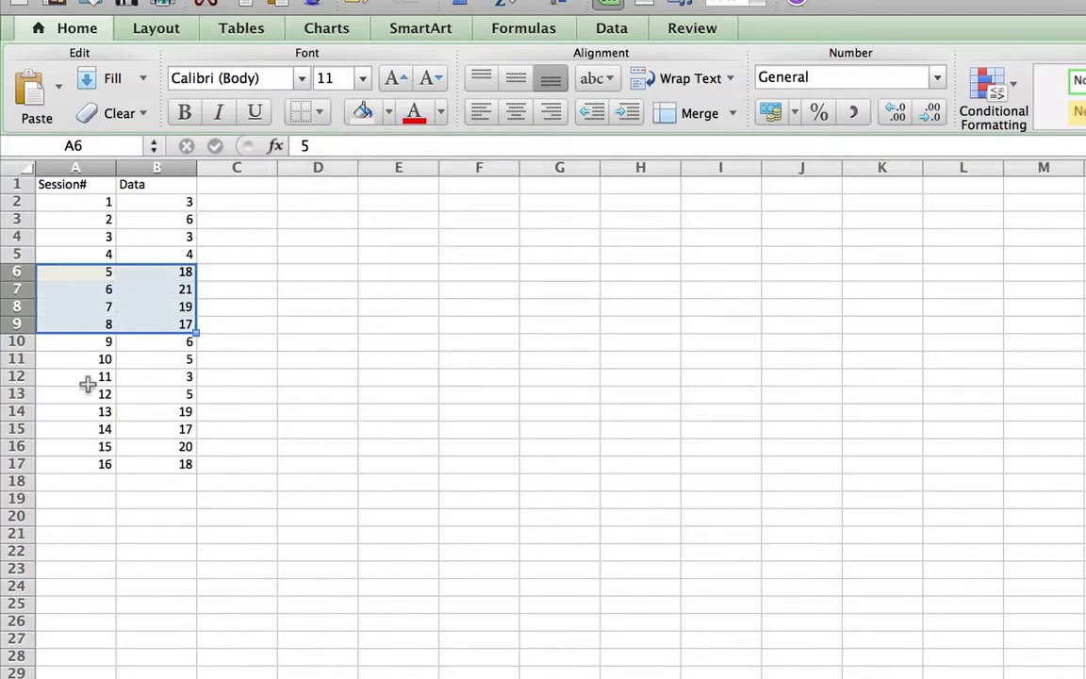
pyautogui.moveTo(73, 412); pyautogui.dragTo(148, 462)
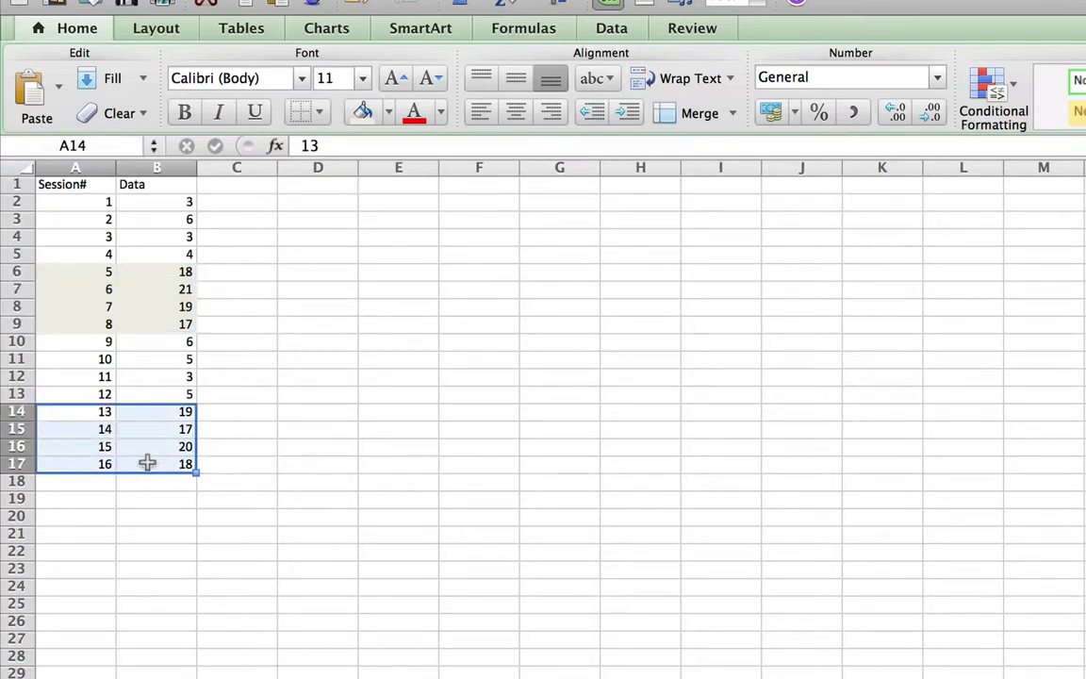
pyautogui.click(364, 115)
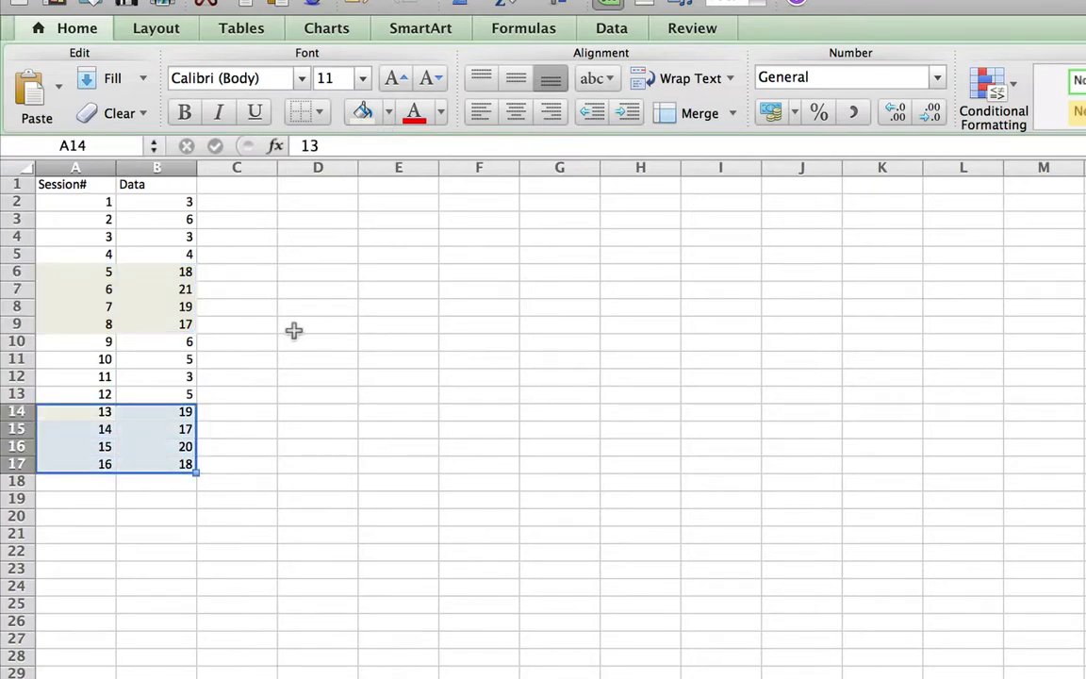
pyautogui.click(295, 342)
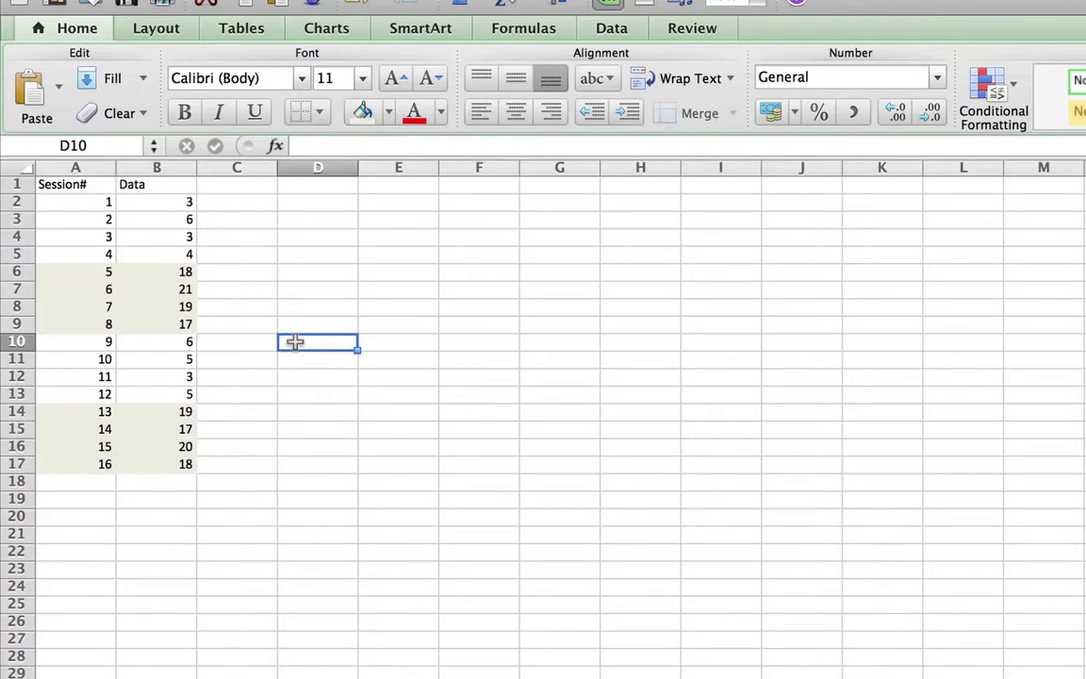
# Insert a 2-D Line chart from the Data values in B2:B17.
pyautogui.click(167, 202)
pyautogui.moveTo(167, 201); pyautogui.dragTo(146, 461)
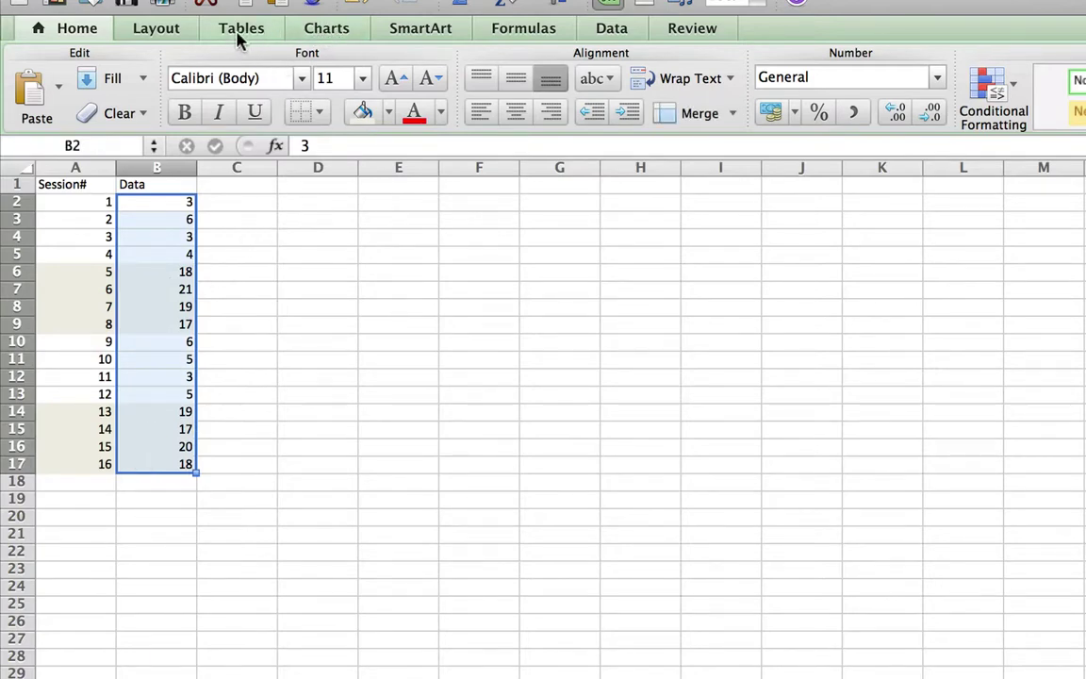
pyautogui.click(327, 30)
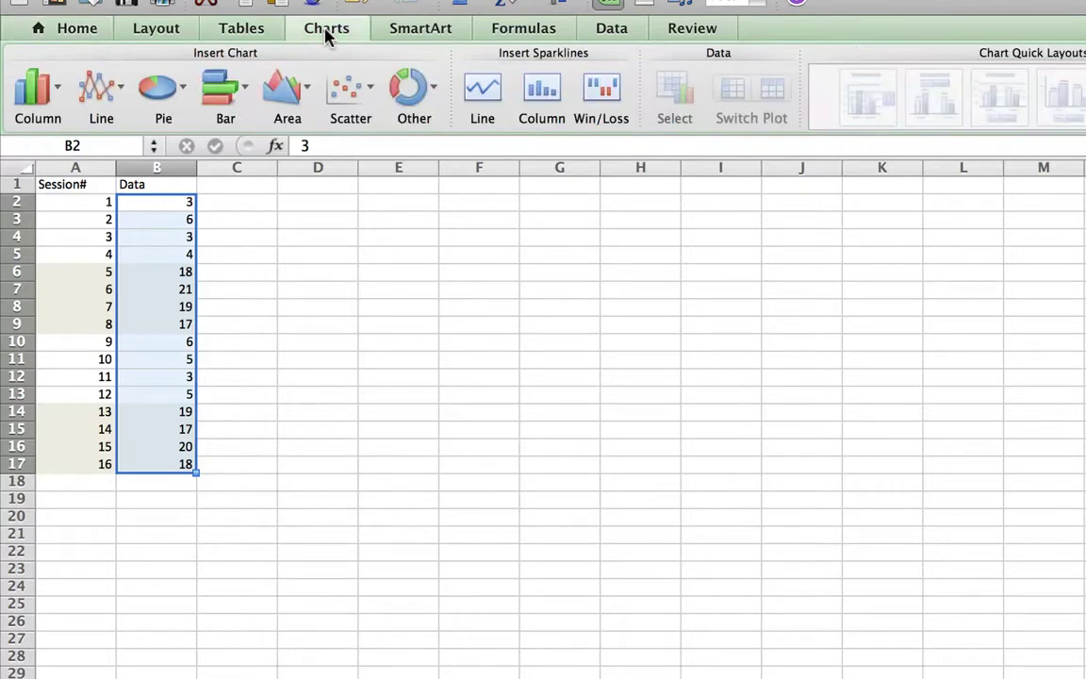
pyautogui.click(106, 89)
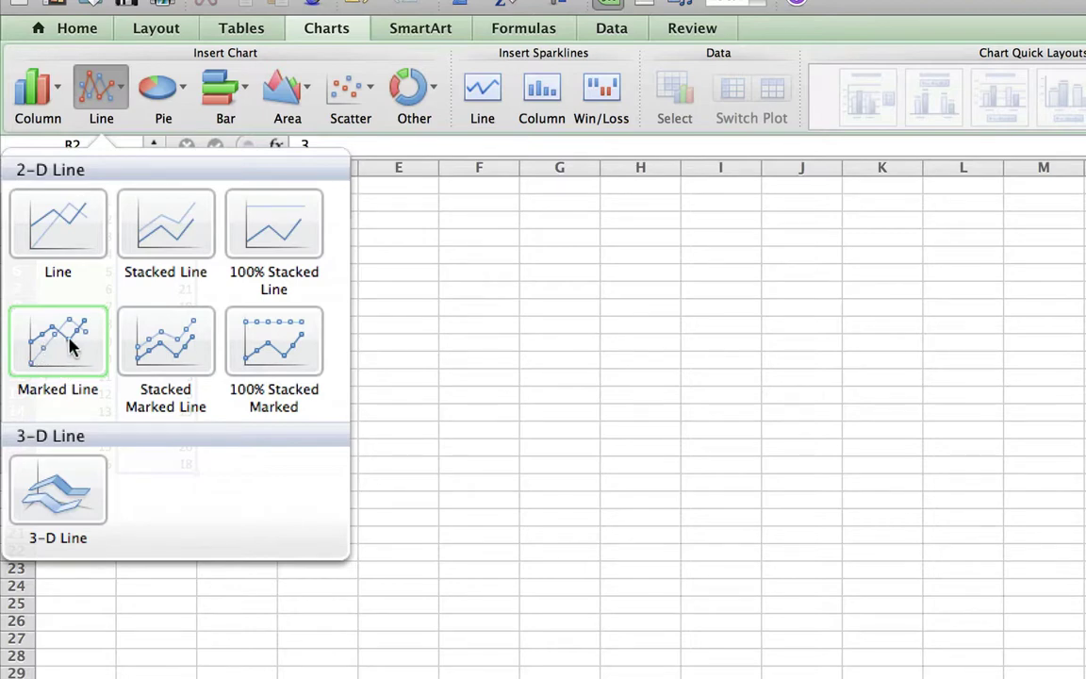
pyautogui.click(66, 219)
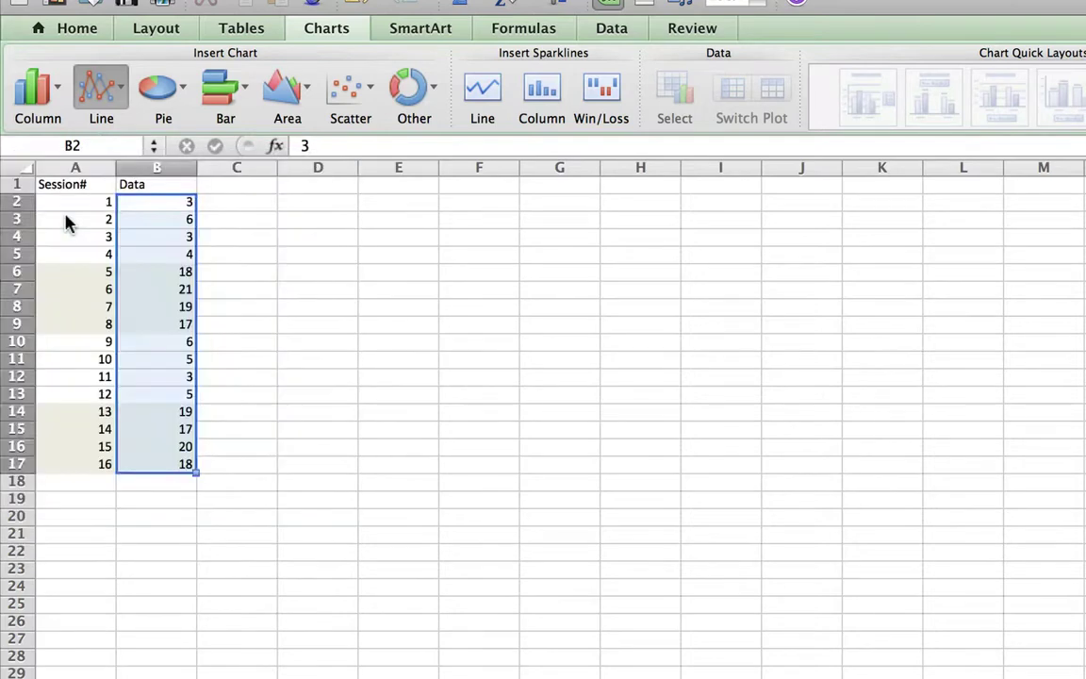
# Move the line chart next to the data columns and delete its Series1 legend.
pyautogui.moveTo(834, 429); pyautogui.dragTo(411, 255)
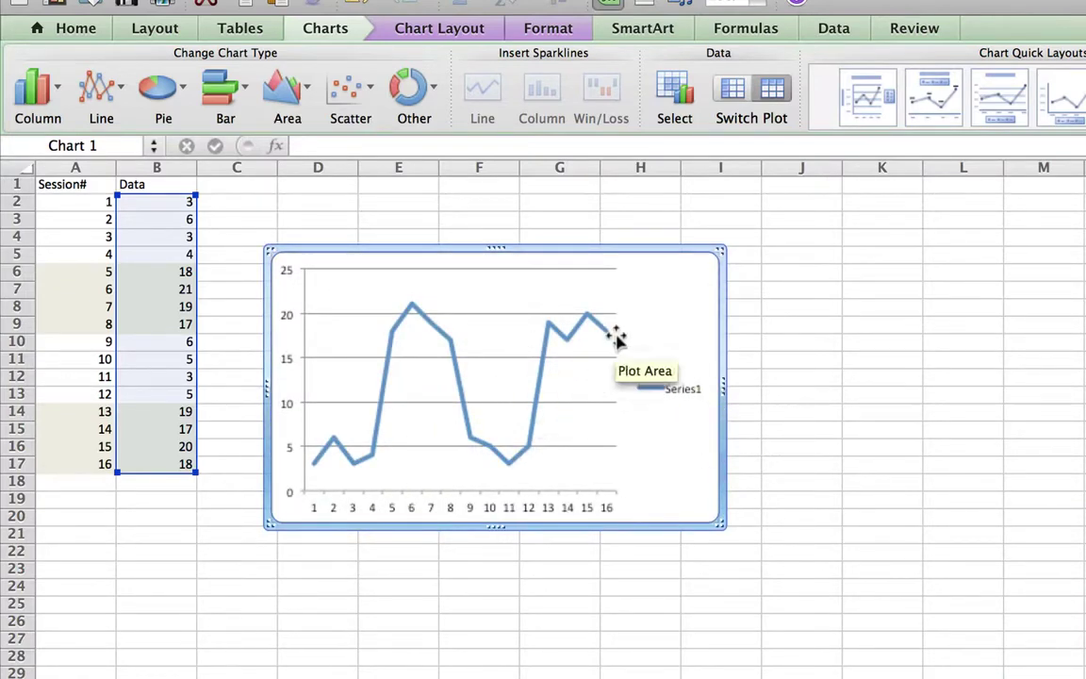
pyautogui.click(672, 396)
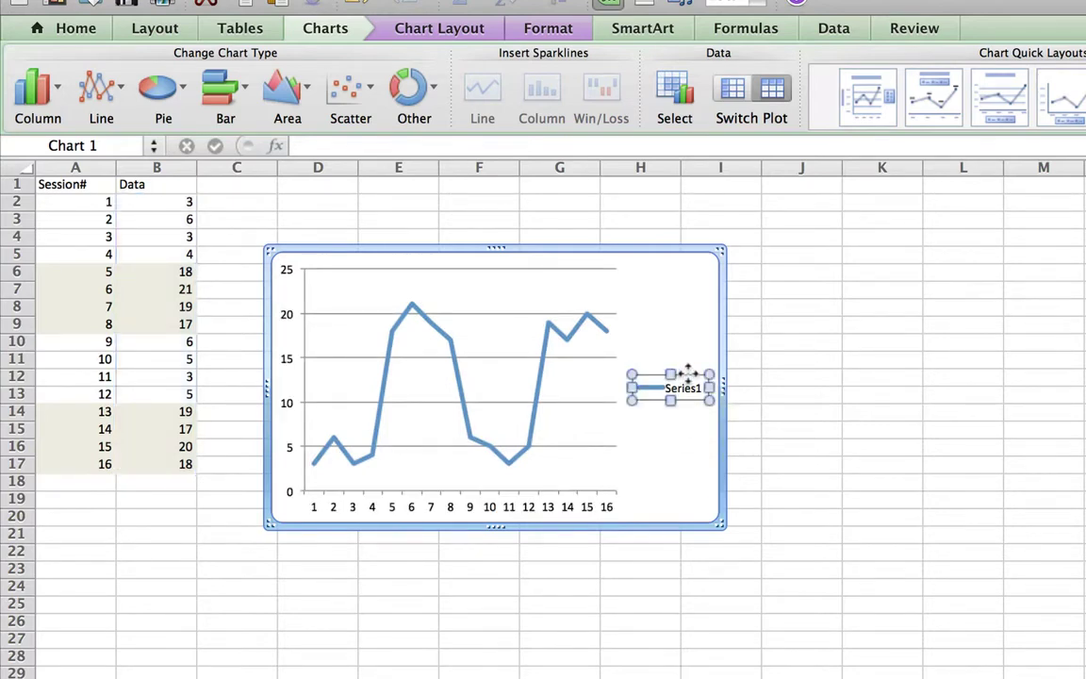
pyautogui.press('Delete')
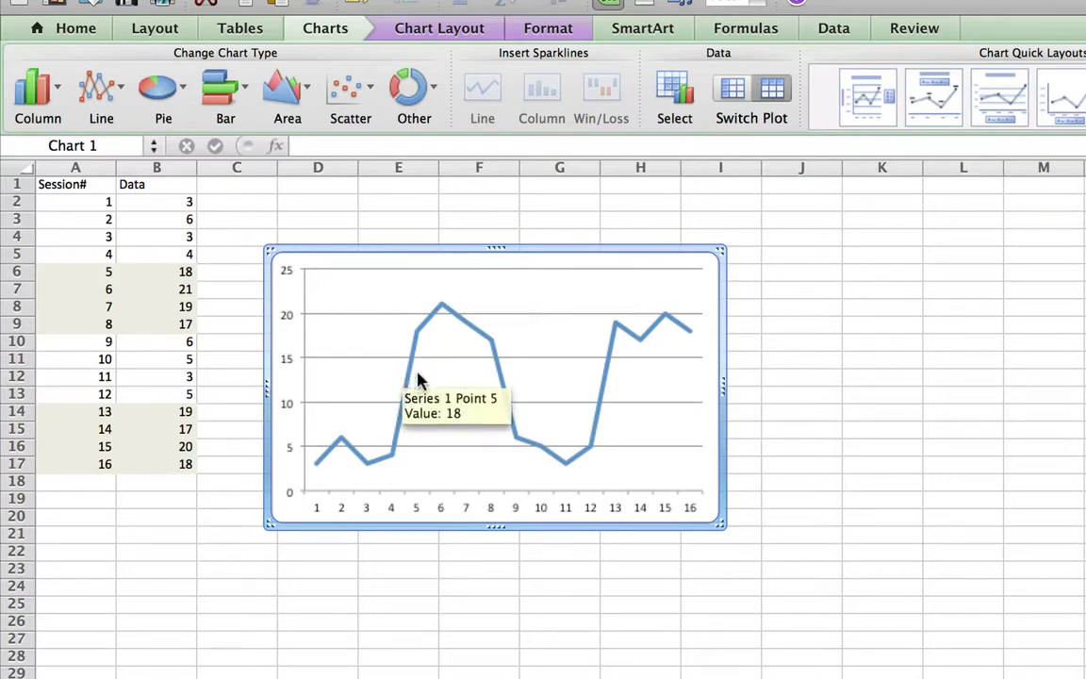
# Add a title above the chart reading the person's first name in possessive form followed by "Handwriting Performance".
pyautogui.click(436, 30)
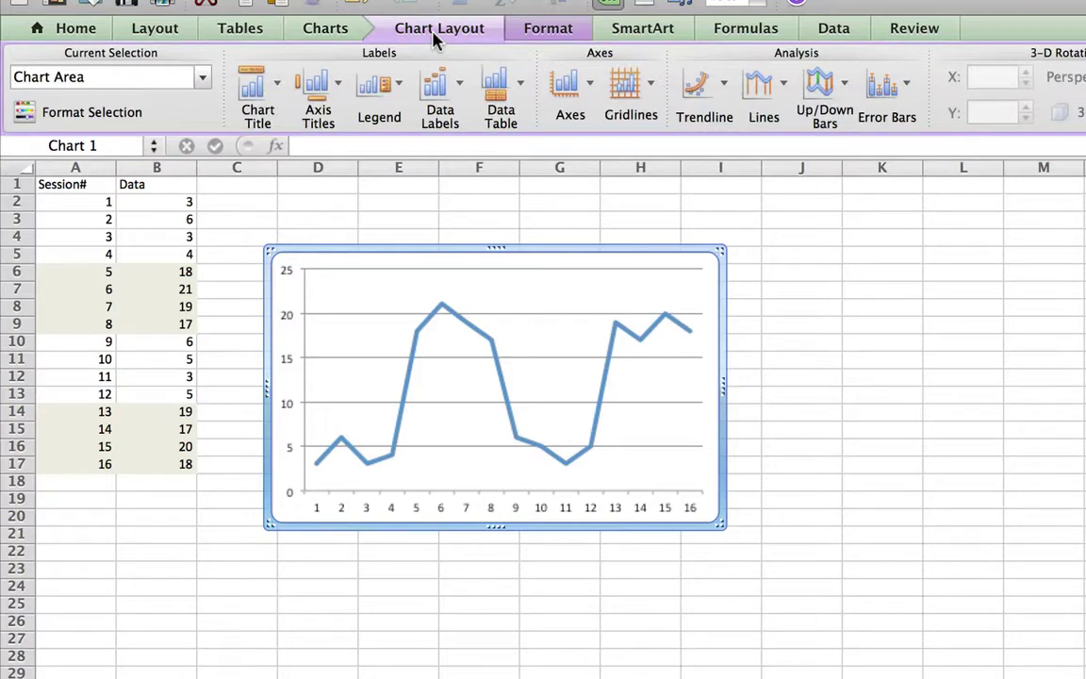
pyautogui.click(279, 113)
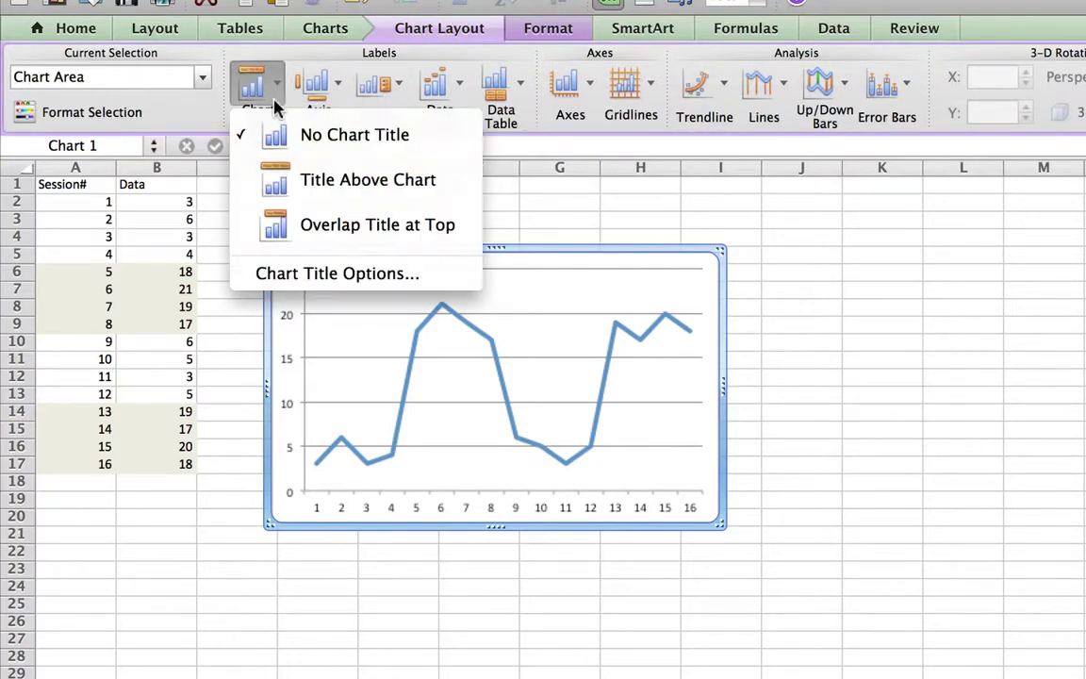
pyautogui.click(302, 187)
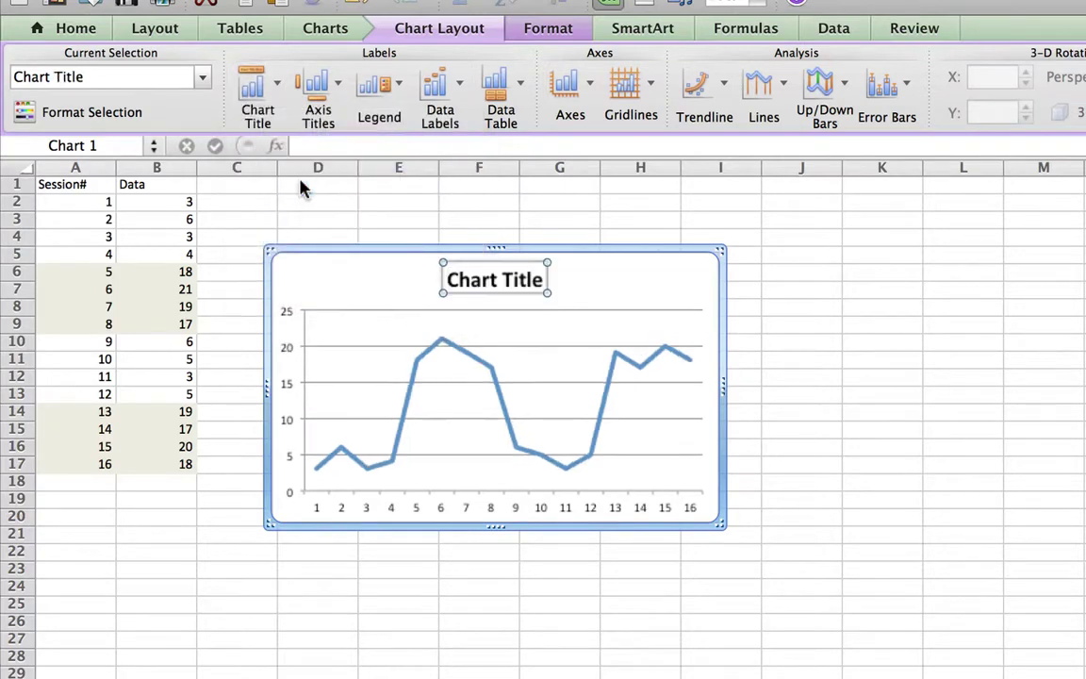
pyautogui.tripleClick(486, 283)
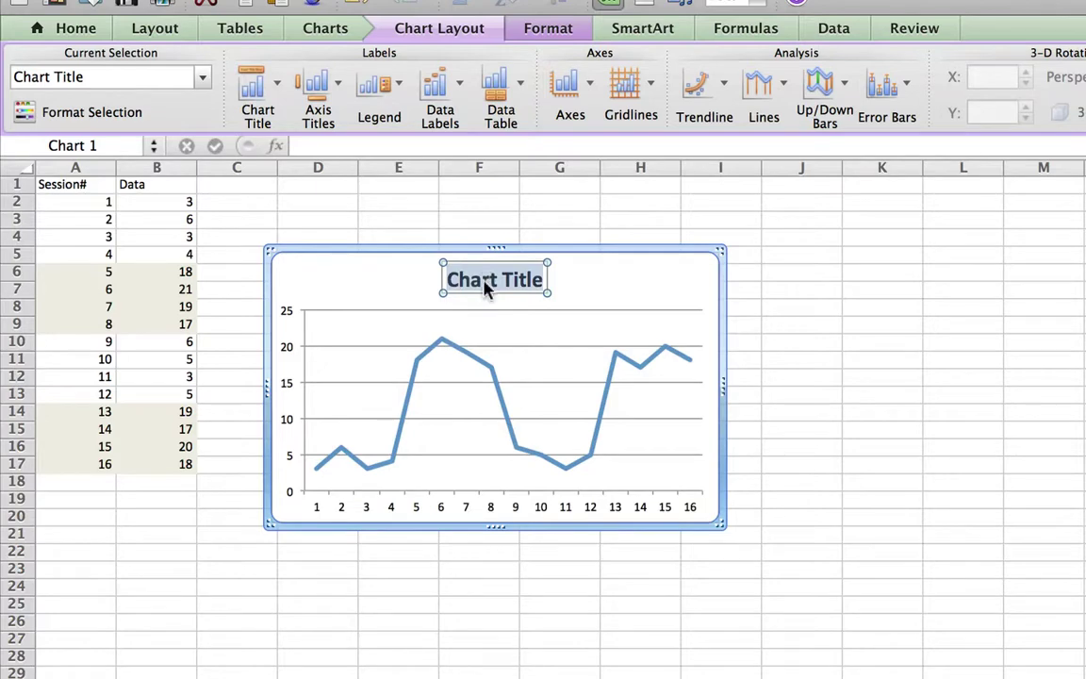
pyautogui.write("John's")
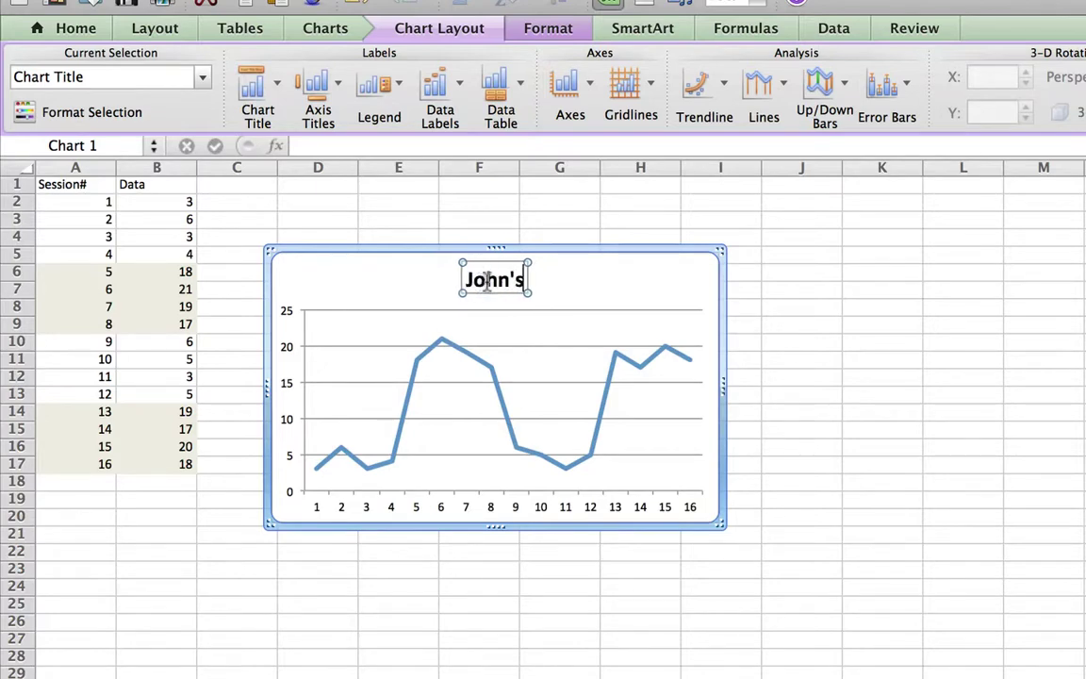
pyautogui.write(' Han')
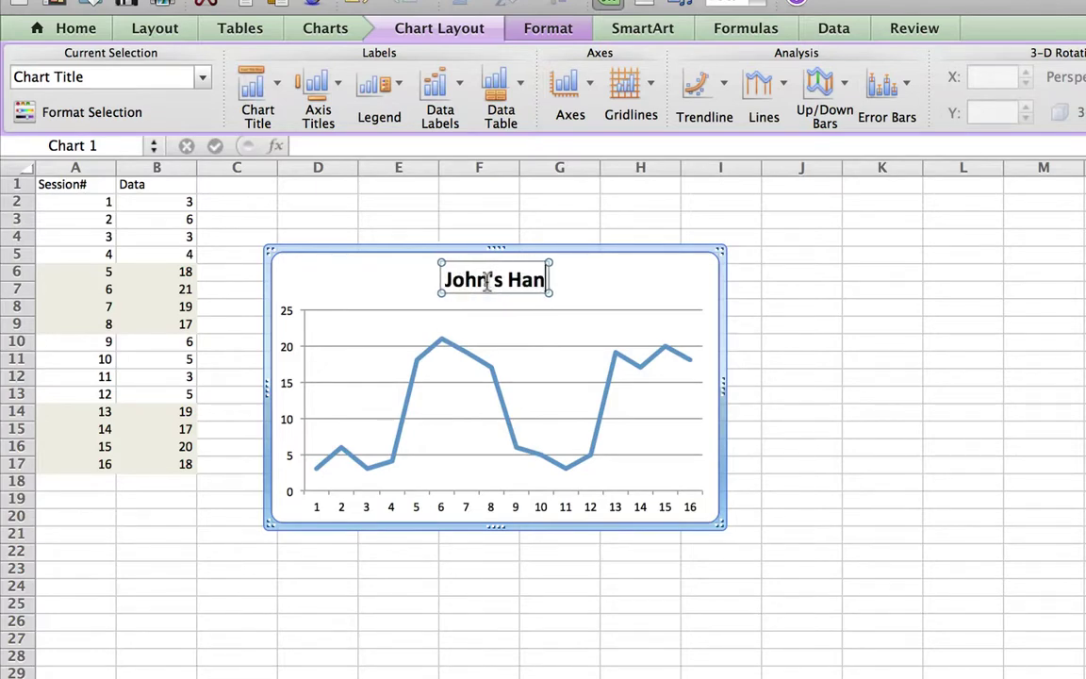
pyautogui.write('dwriting')
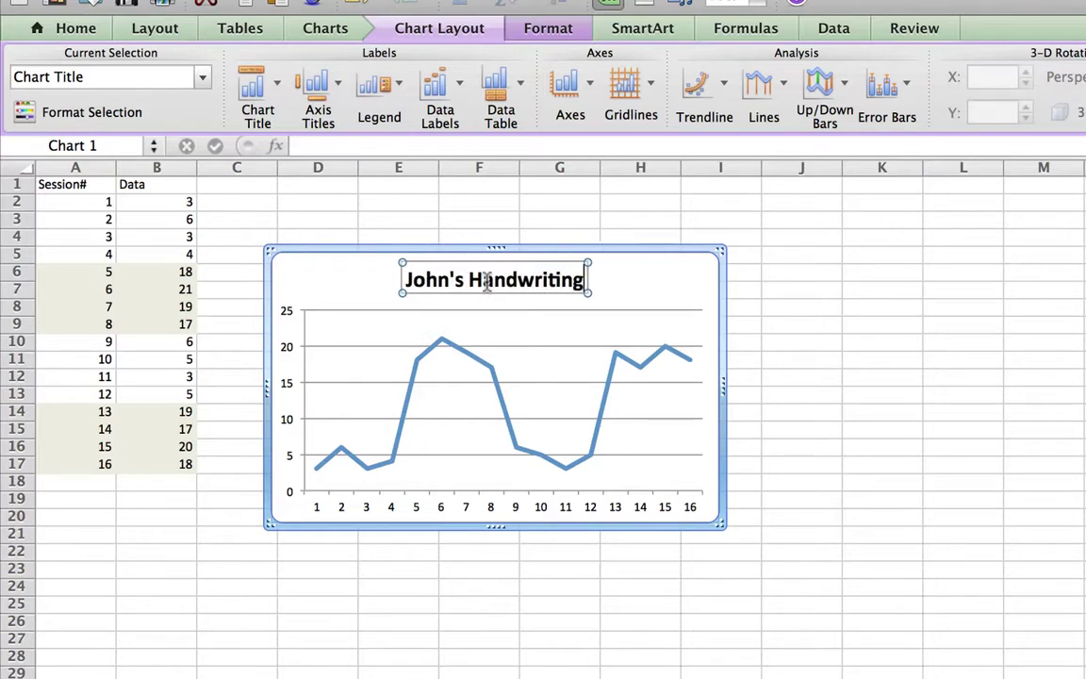
pyautogui.write(' Perf')
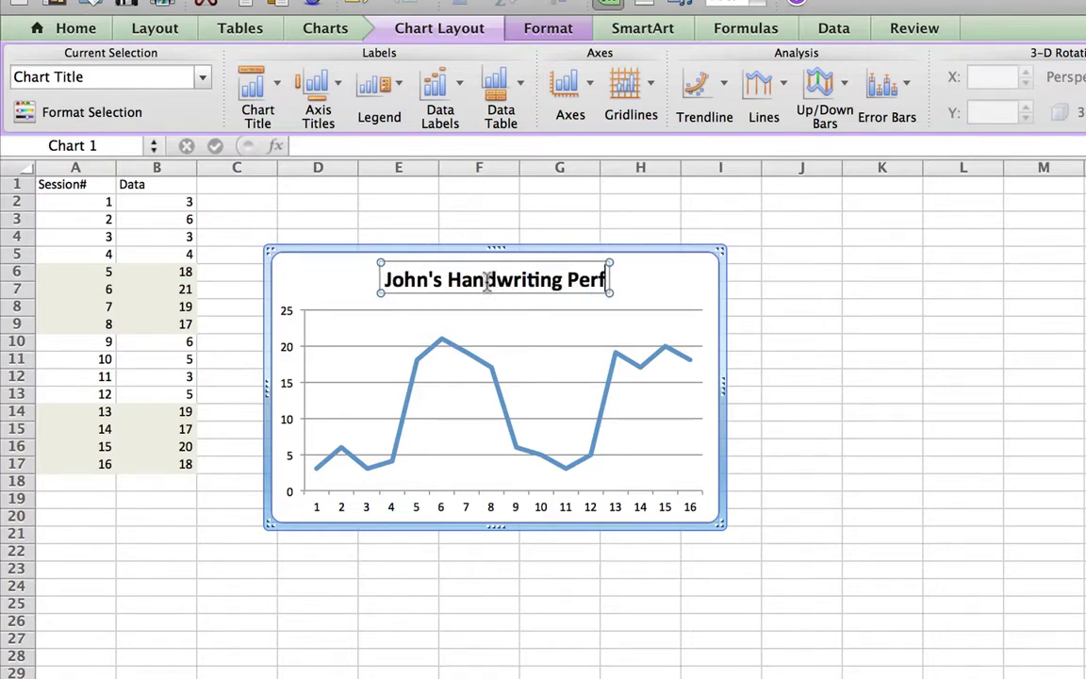
pyautogui.write('ormance')
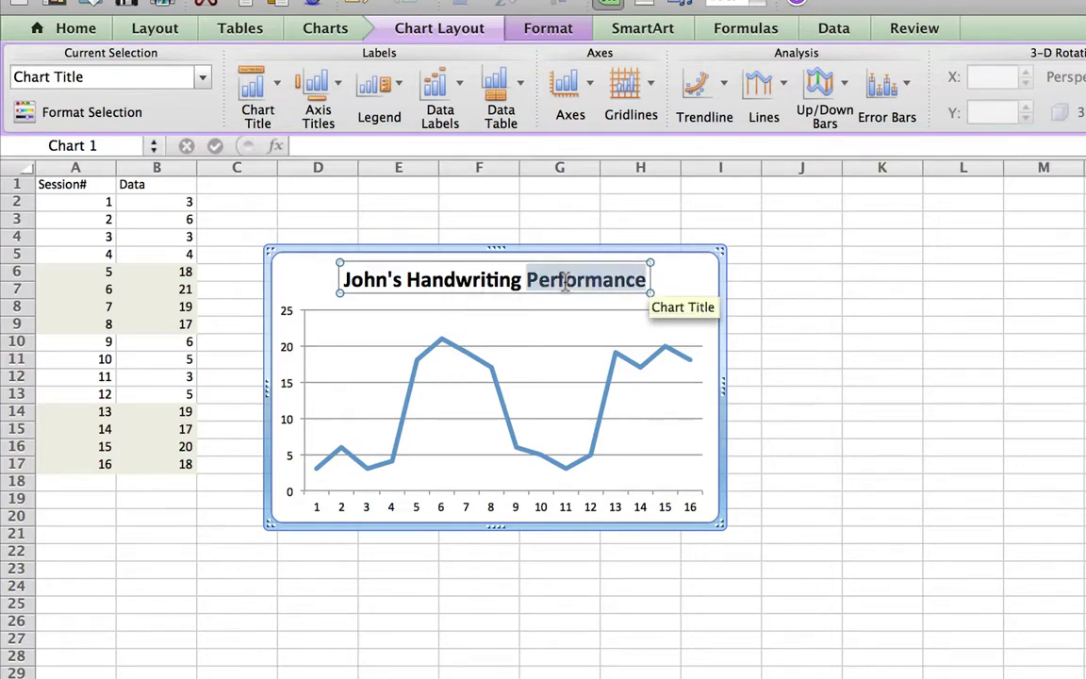
# Move the chart title down over the plot area and back above the plot.
pyautogui.tripleClick(566, 280)
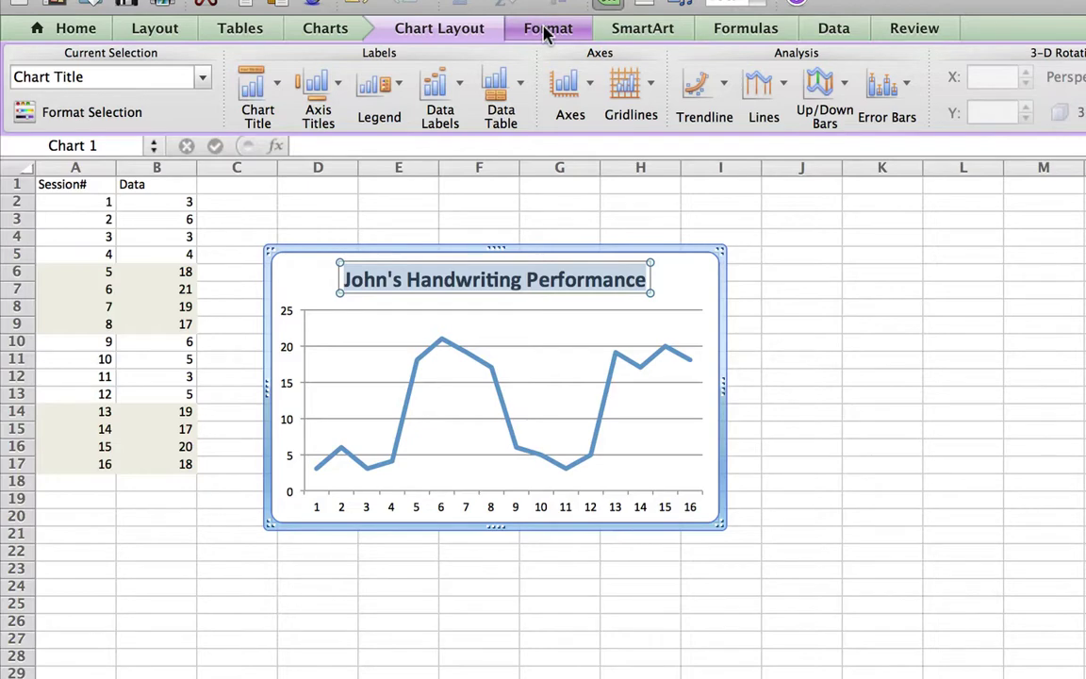
pyautogui.click(670, 273)
pyautogui.click(575, 280)
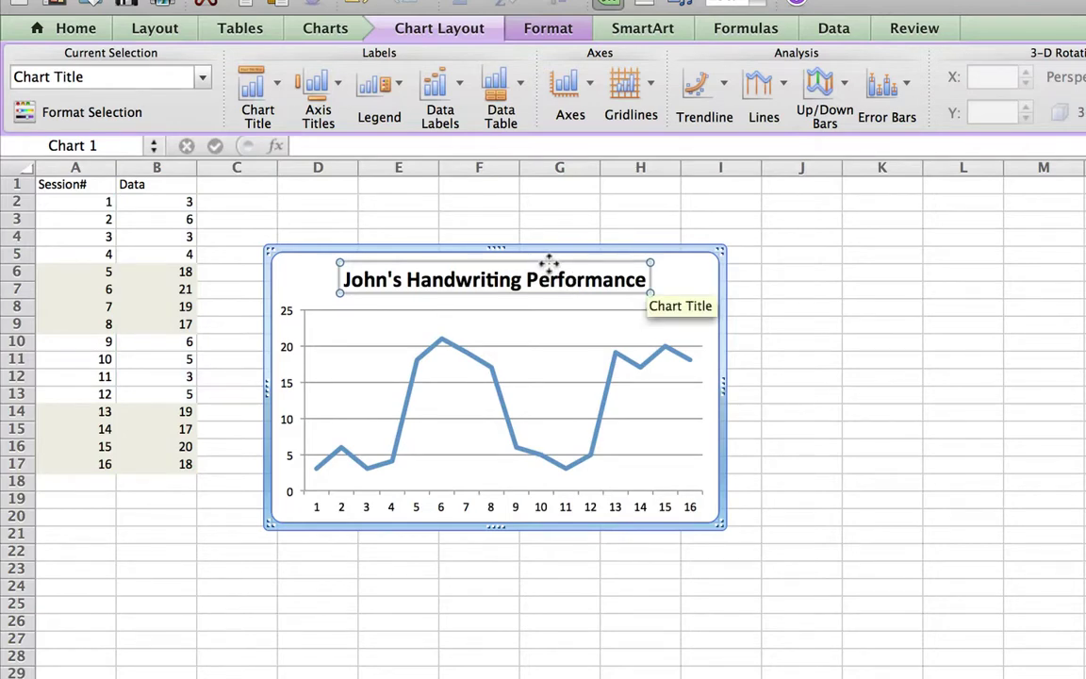
pyautogui.moveTo(549, 260); pyautogui.dragTo(632, 458)
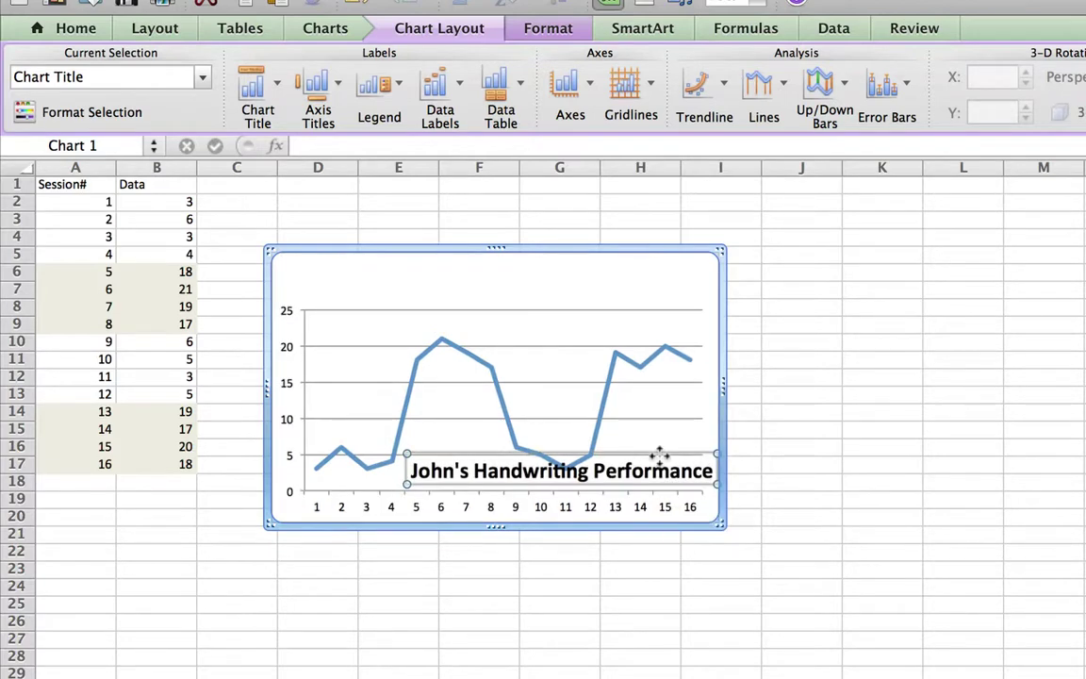
pyautogui.moveTo(650, 446); pyautogui.dragTo(581, 257)
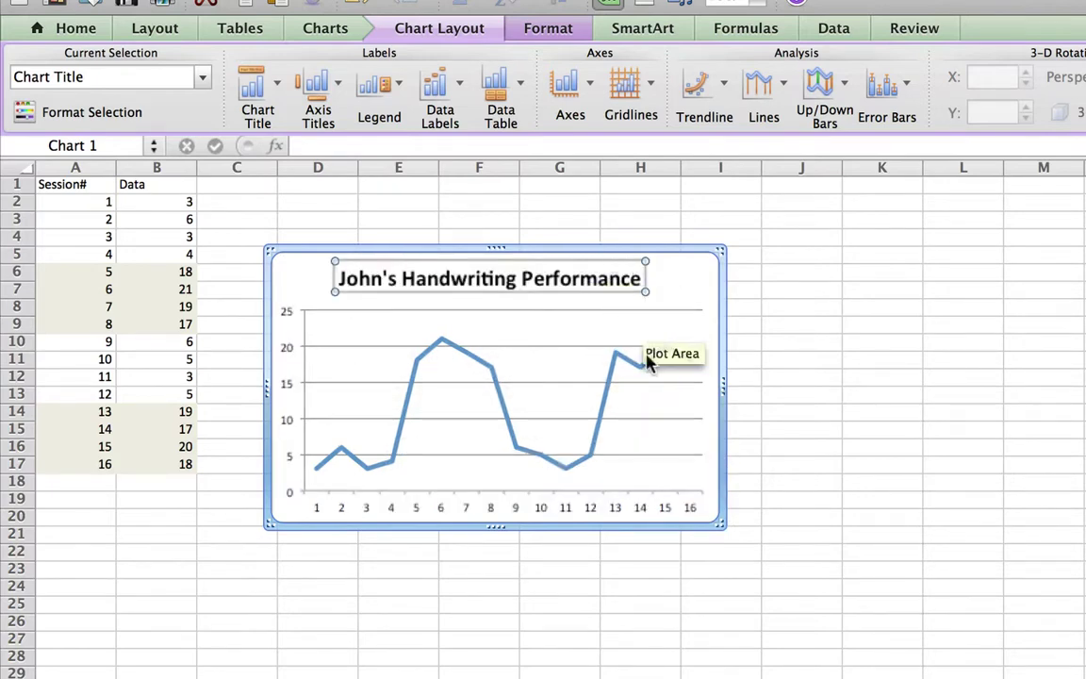
pyautogui.moveTo(644, 372)
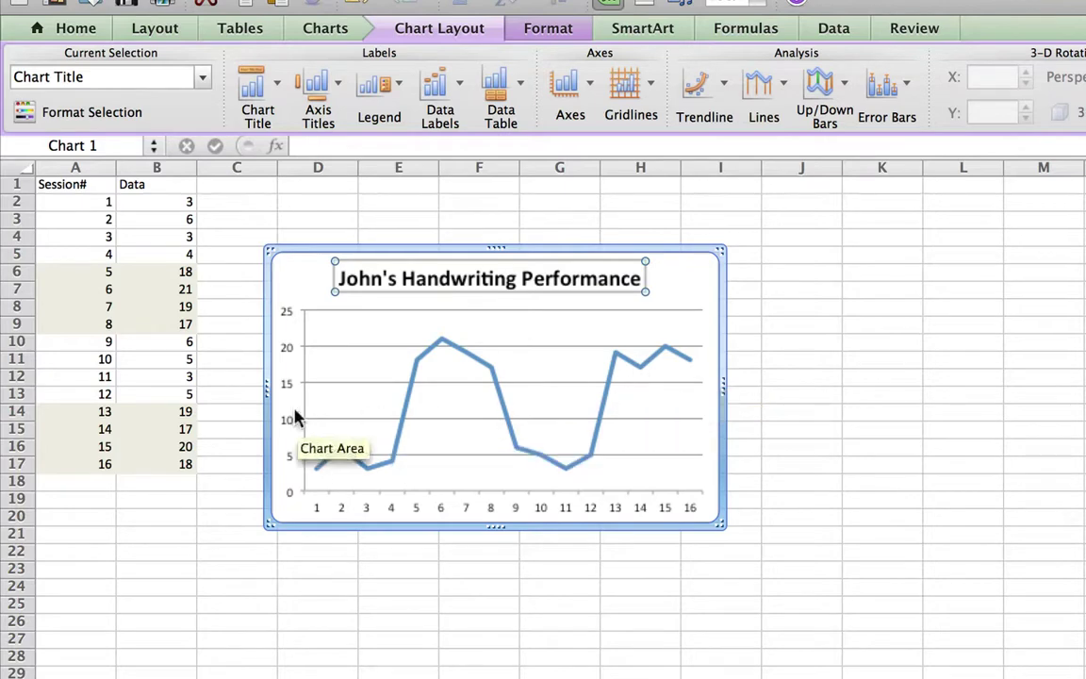
# Add a horizontal axis title below the axis with the text "Sessions".
pyautogui.click(330, 90)
pyautogui.moveTo(351, 130)
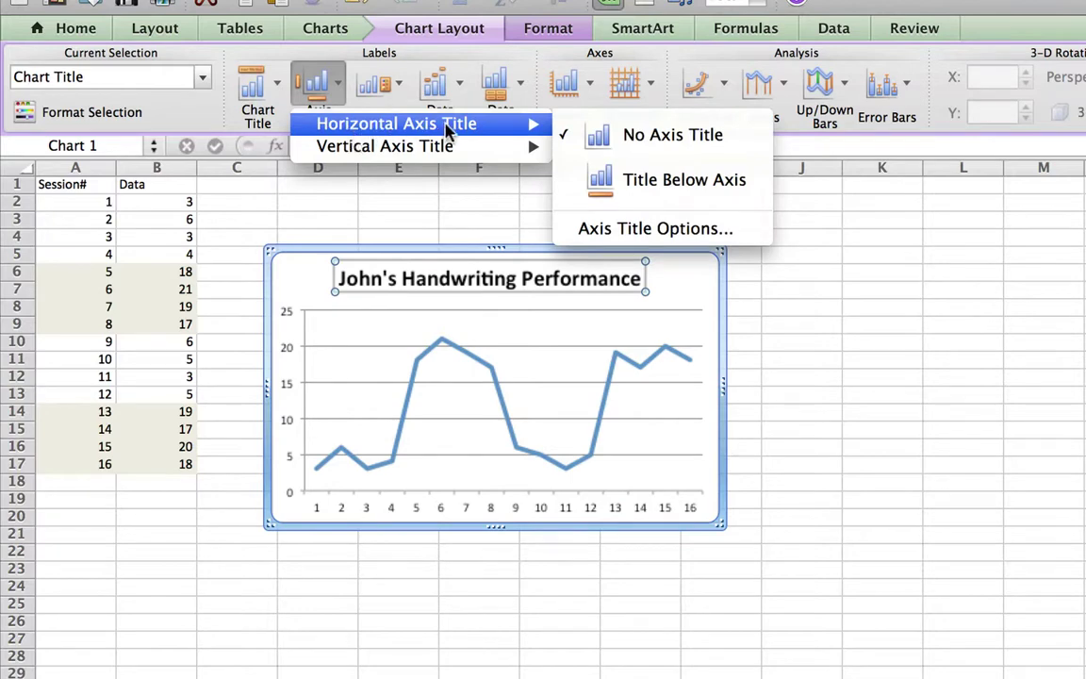
pyautogui.click(323, 87)
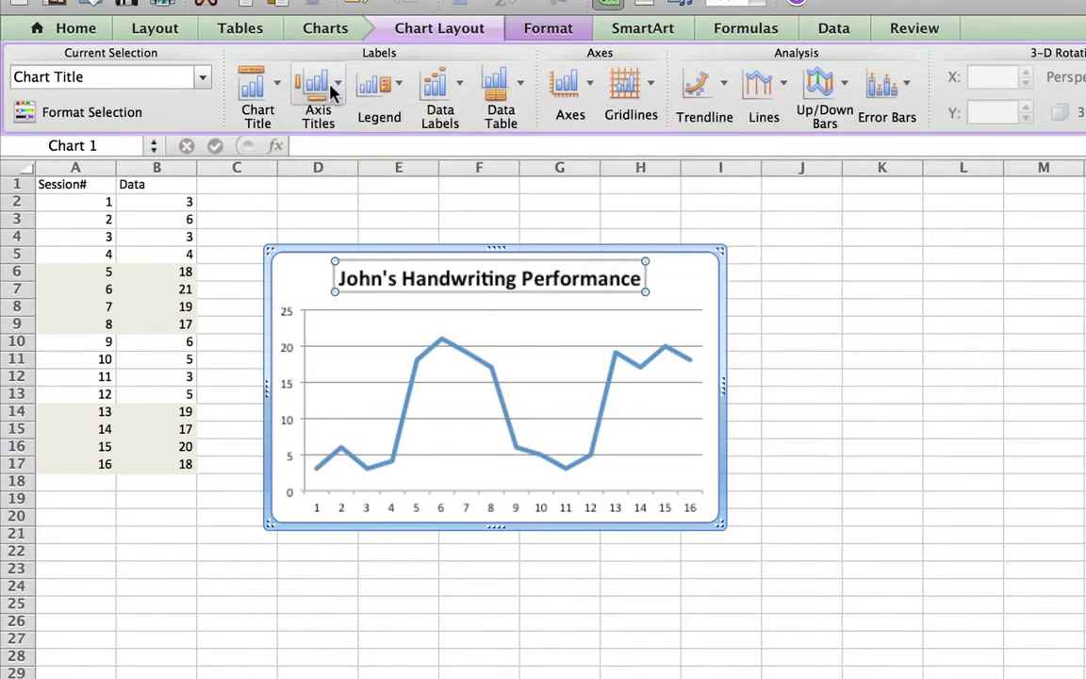
pyautogui.click(332, 89)
pyautogui.moveTo(369, 131)
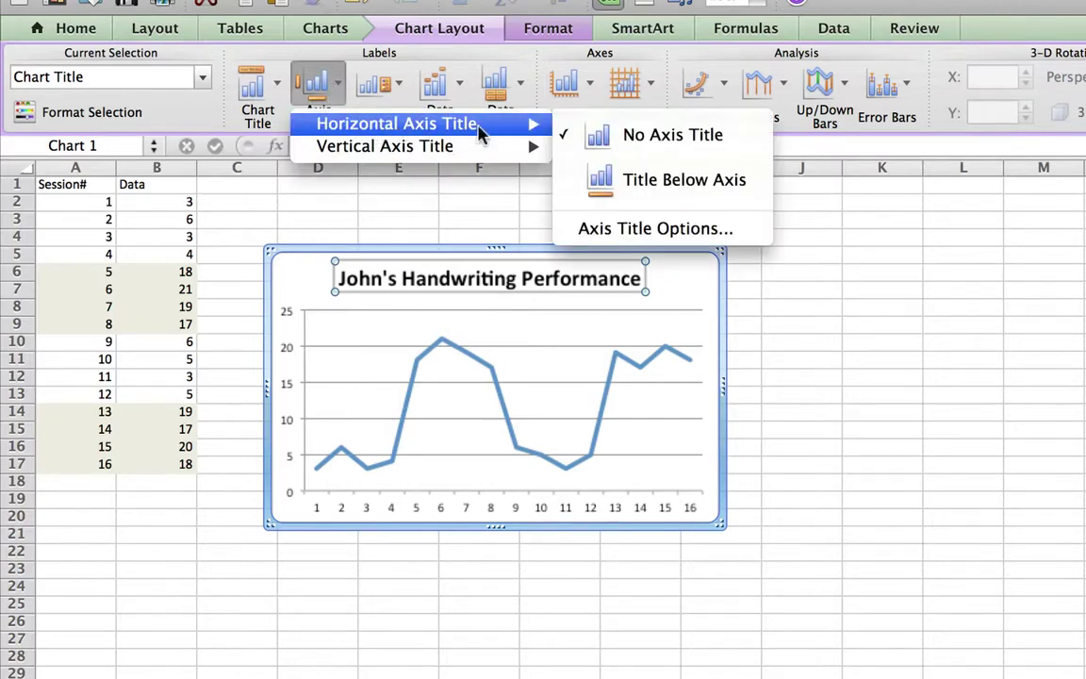
pyautogui.click(669, 182)
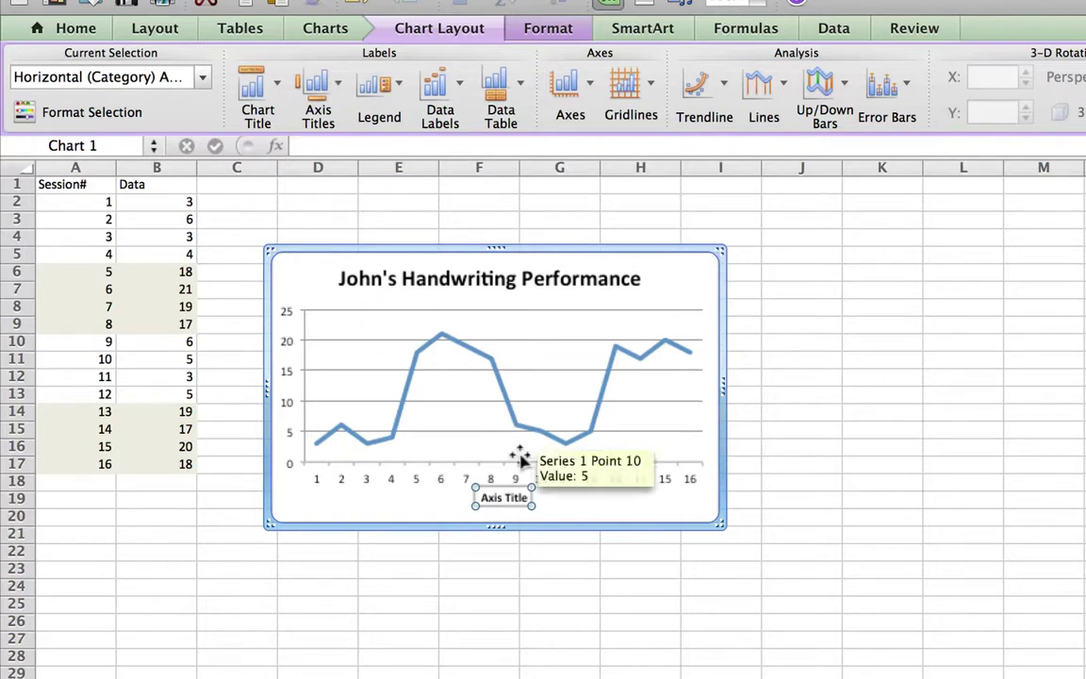
pyautogui.tripleClick(501, 497)
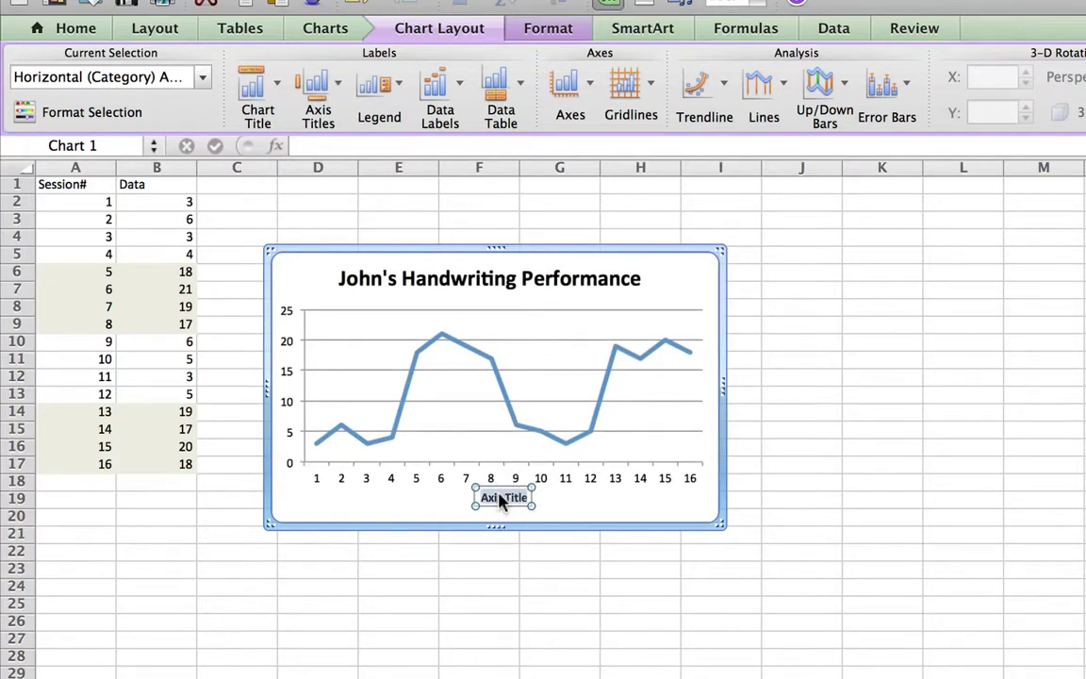
pyautogui.write('Sessions')
# Set the font size of the "Sessions" horizontal axis title to 12.
pyautogui.click(548, 31)
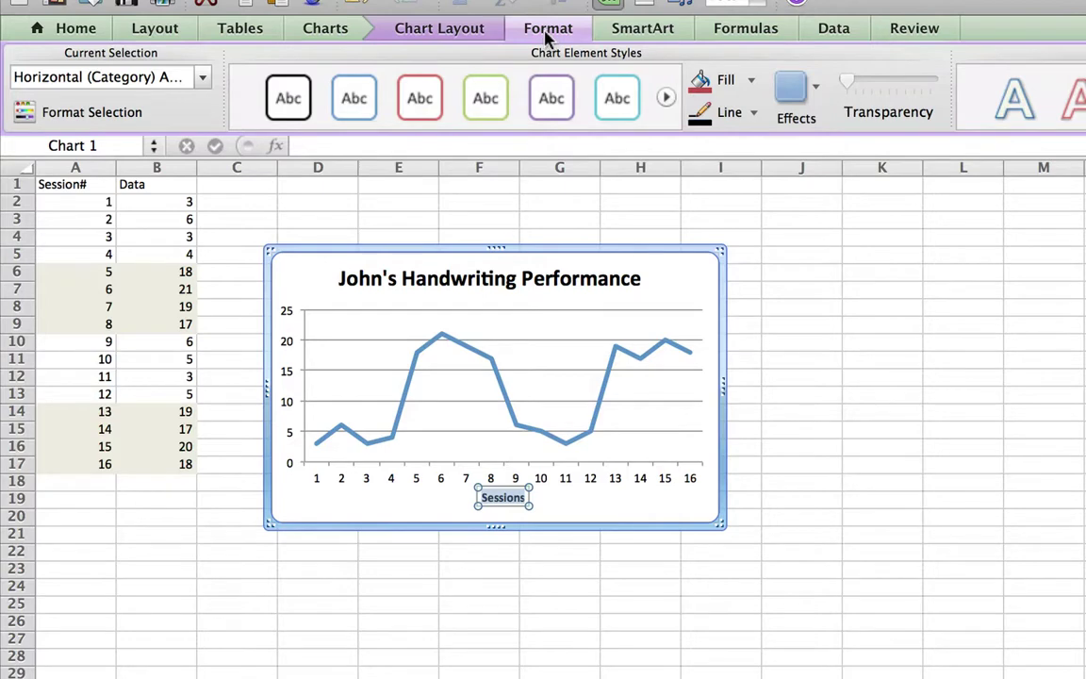
pyautogui.click(81, 32)
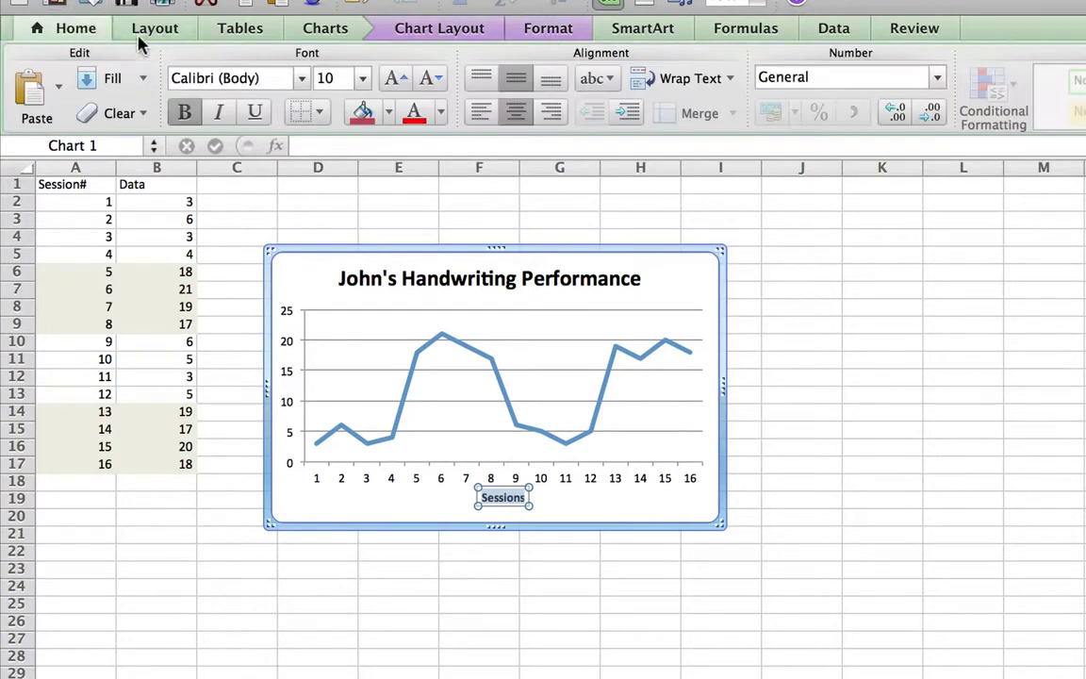
pyautogui.click(363, 79)
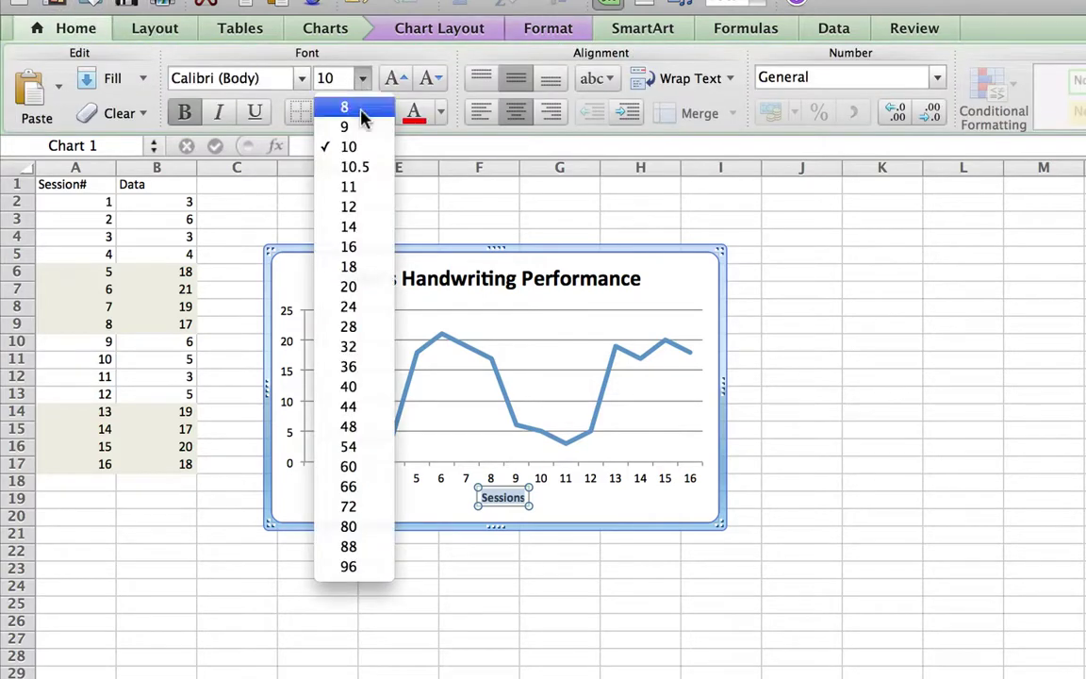
pyautogui.click(349, 206)
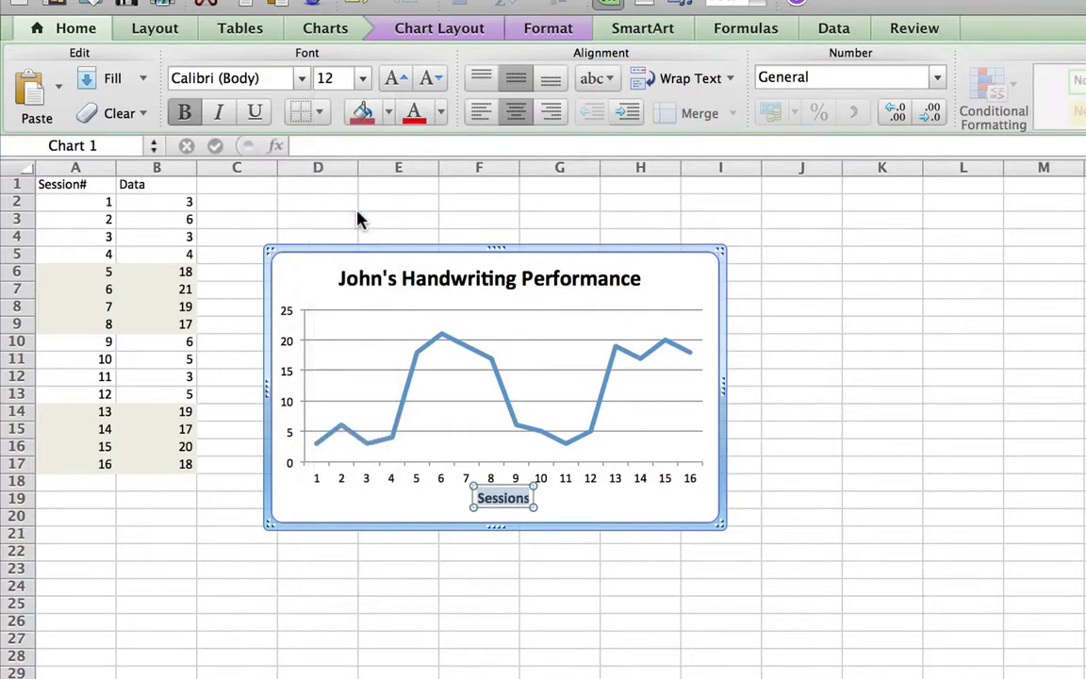
# Add a rotated title to the chart's vertical axis.
pyautogui.click(441, 30)
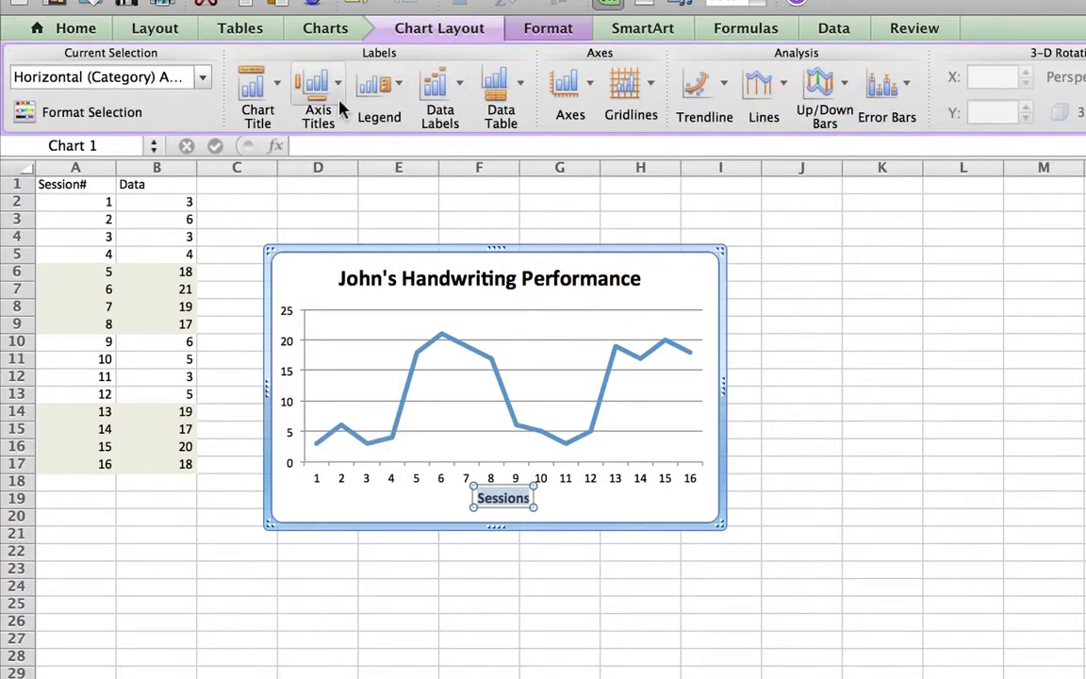
pyautogui.click(337, 94)
pyautogui.moveTo(357, 151)
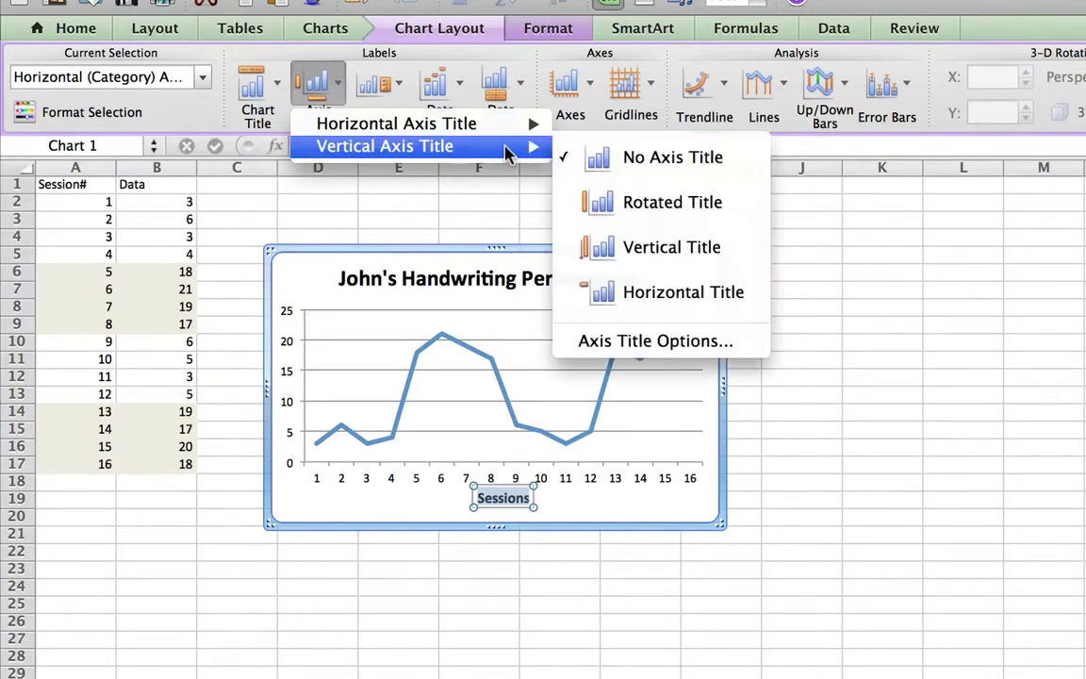
pyautogui.click(644, 214)
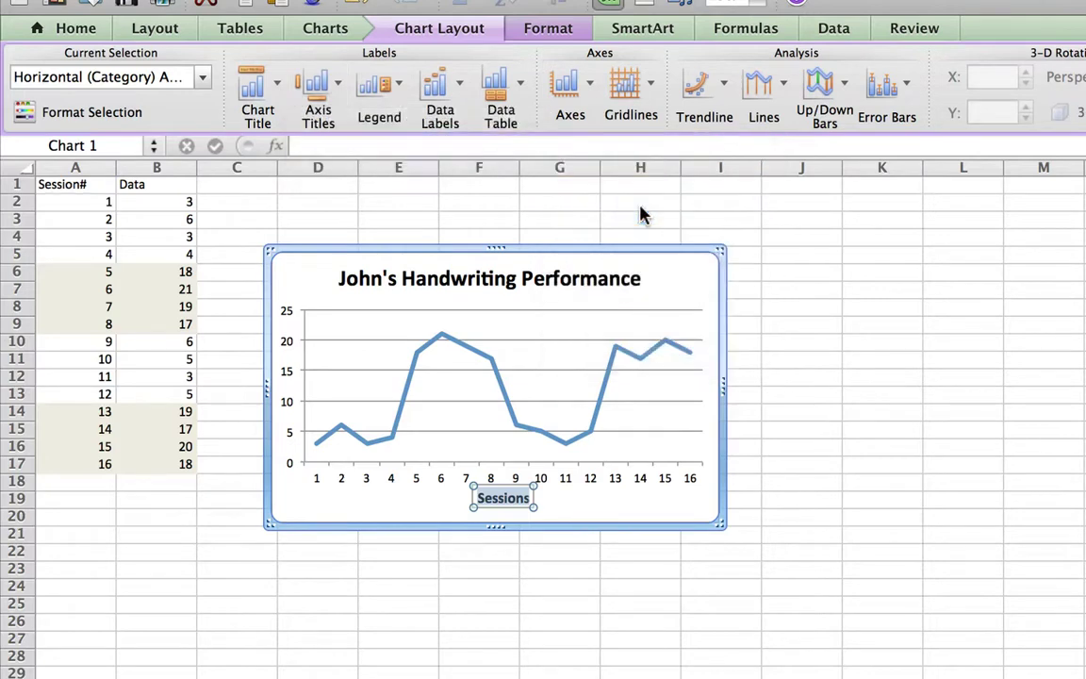
pyautogui.doubleClick(300, 396)
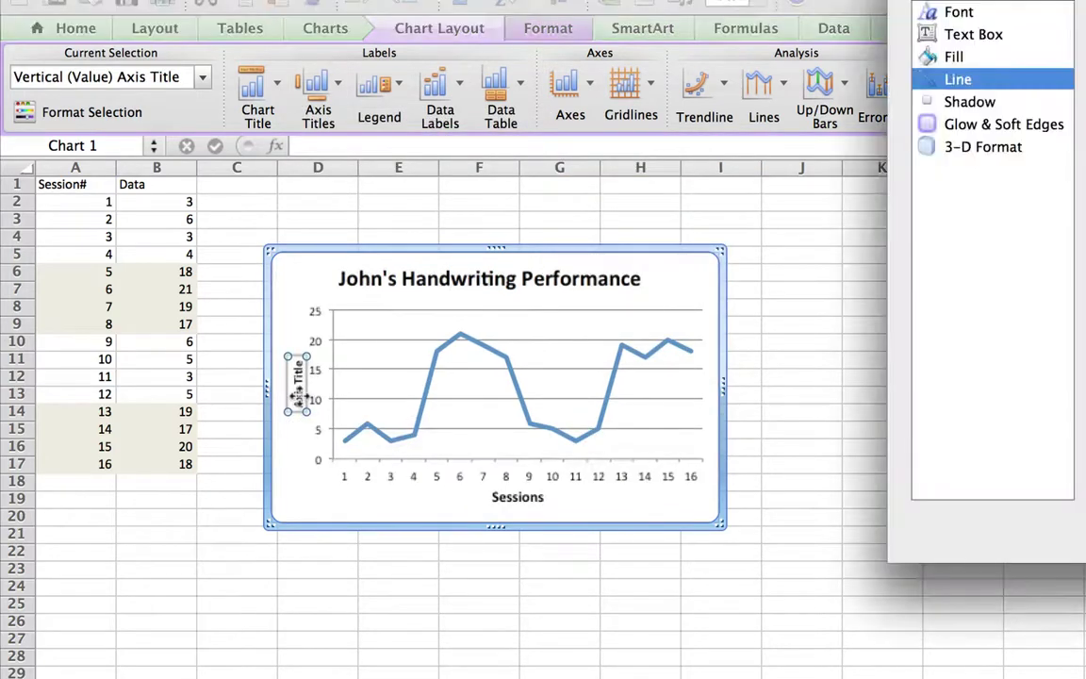
pyautogui.press('Escape')
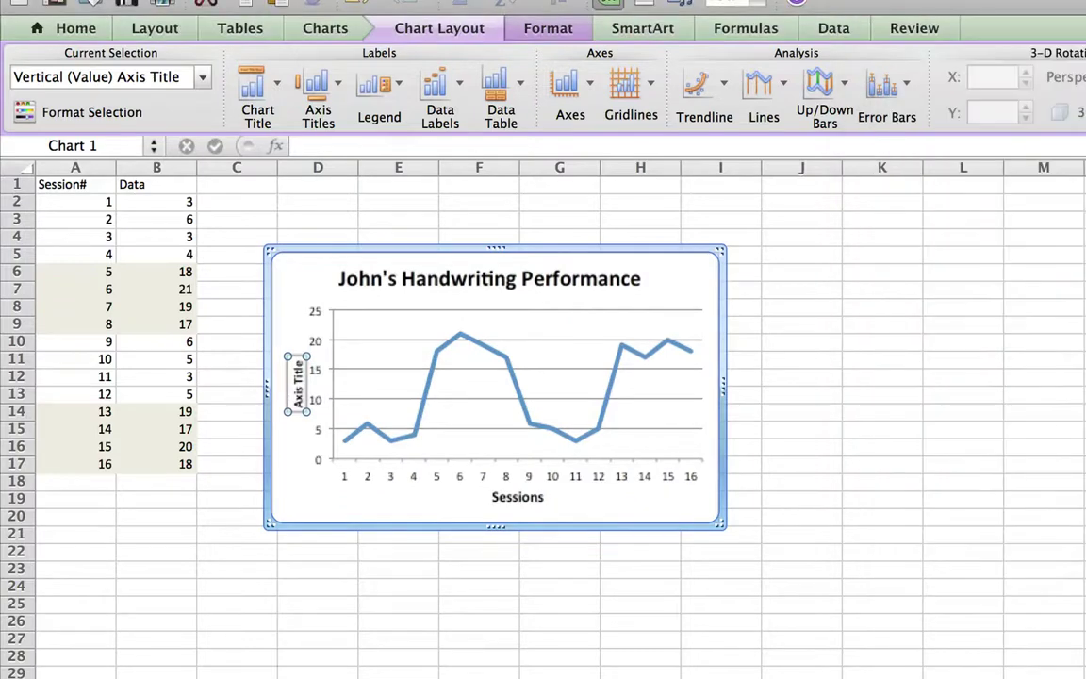
# Replace the vertical axis title's placeholder text with "Score".
pyautogui.click(298, 388)
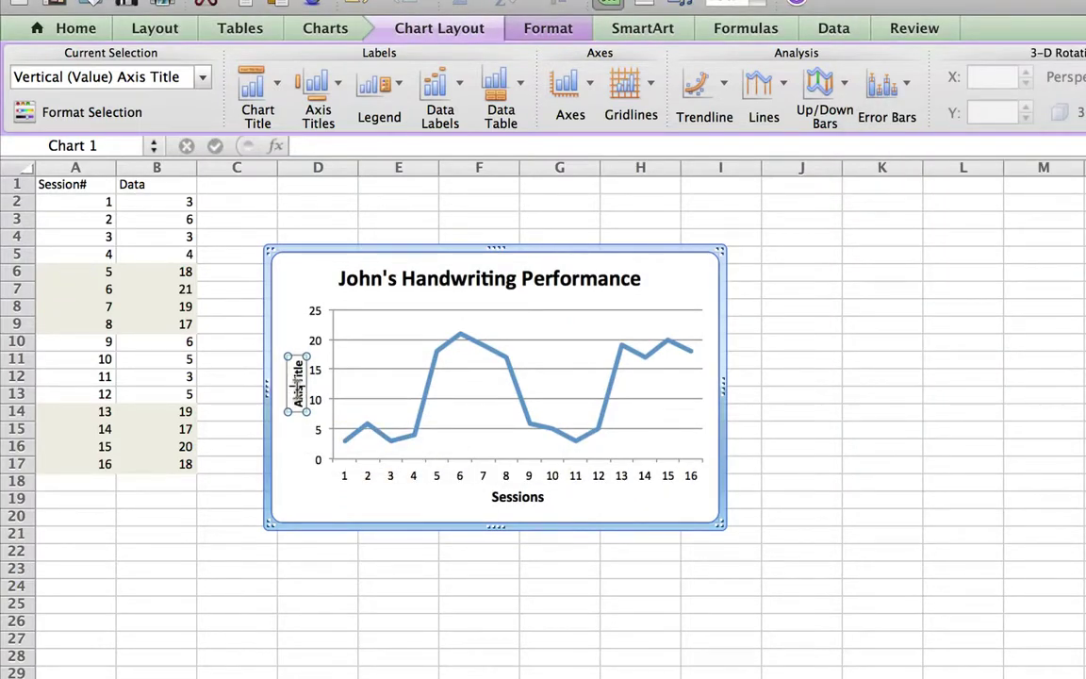
pyautogui.press('BackSpace')
pyautogui.press('BackSpace')
pyautogui.press('BackSpace')
pyautogui.press('BackSpace')
pyautogui.press('BackSpace')
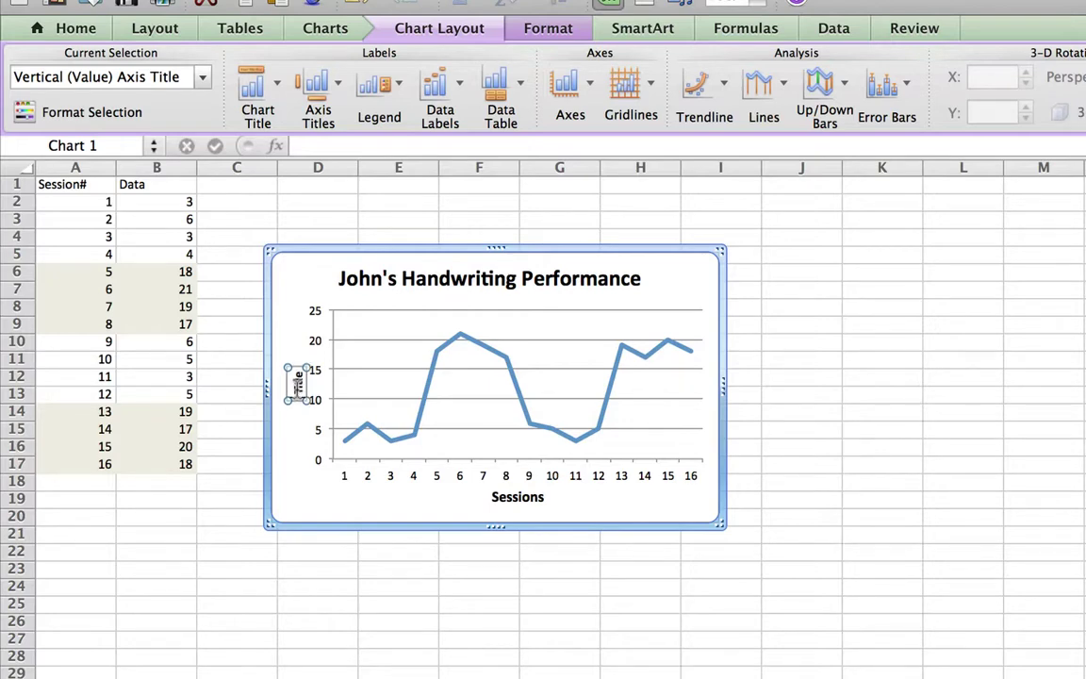
pyautogui.press('BackSpace')
pyautogui.press('BackSpace')
pyautogui.press('BackSpace')
pyautogui.press('BackSpace')
pyautogui.press('BackSpace')
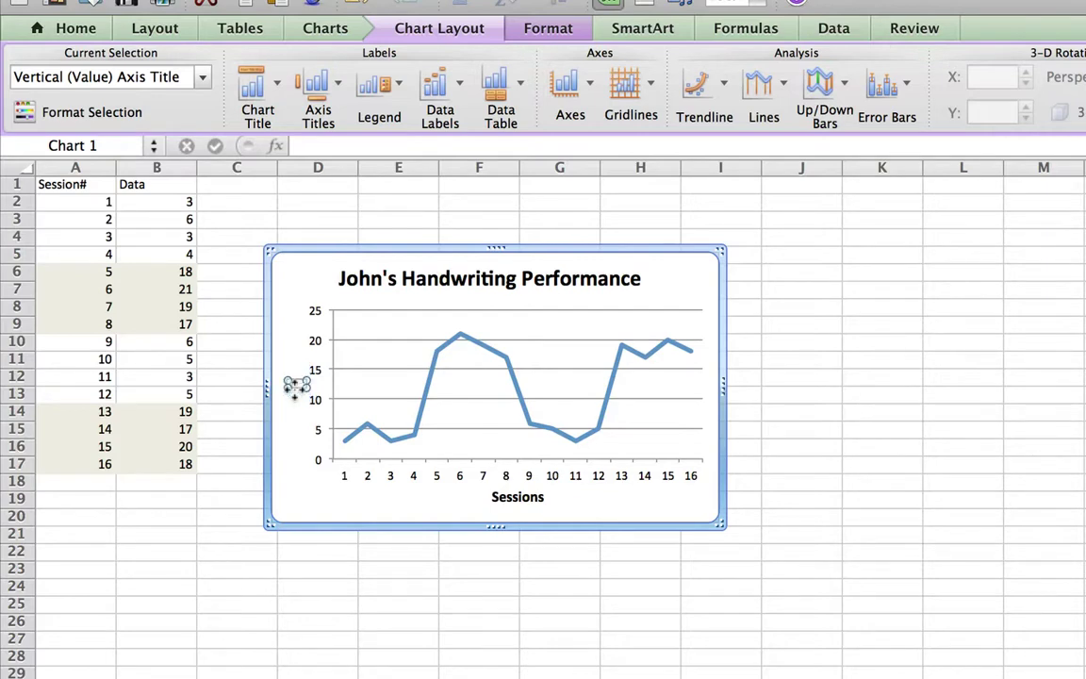
pyautogui.write('Score')
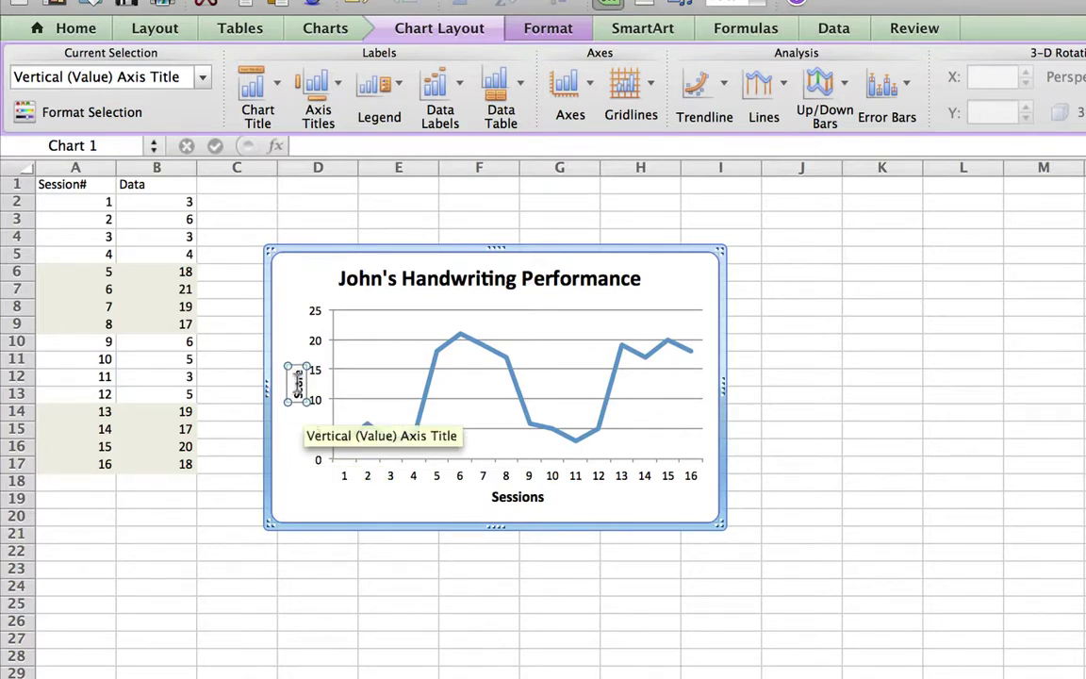
# Set the font size of the "Score" vertical axis title to 12.
pyautogui.moveTo(298, 377); pyautogui.dragTo(296, 389)
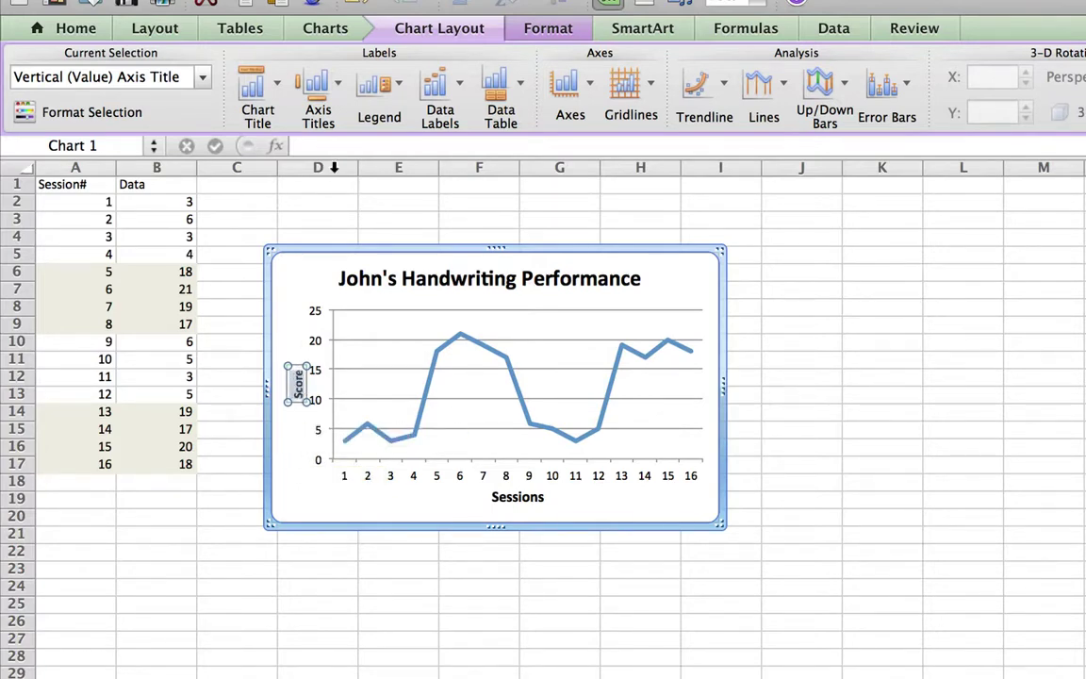
pyautogui.click(76, 29)
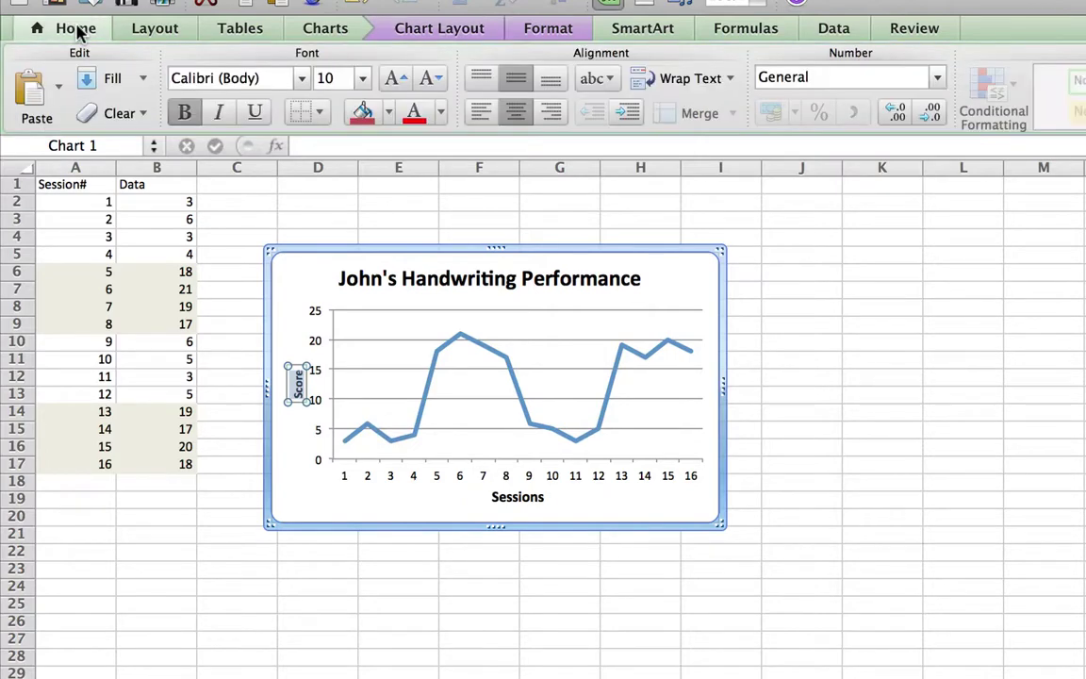
pyautogui.click(363, 80)
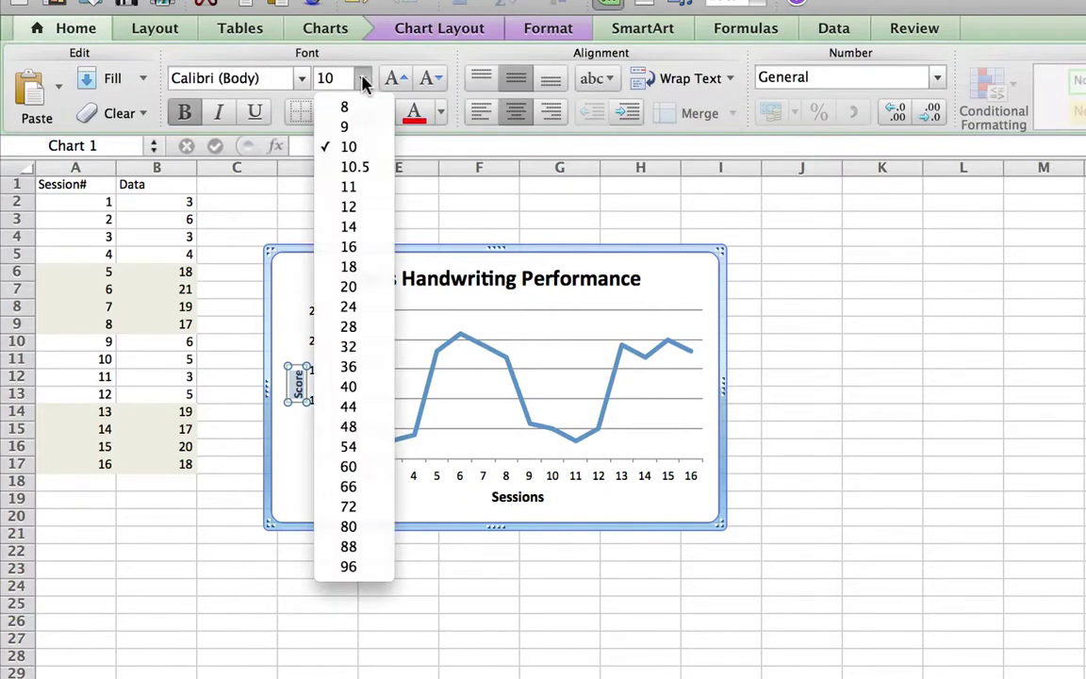
pyautogui.click(365, 209)
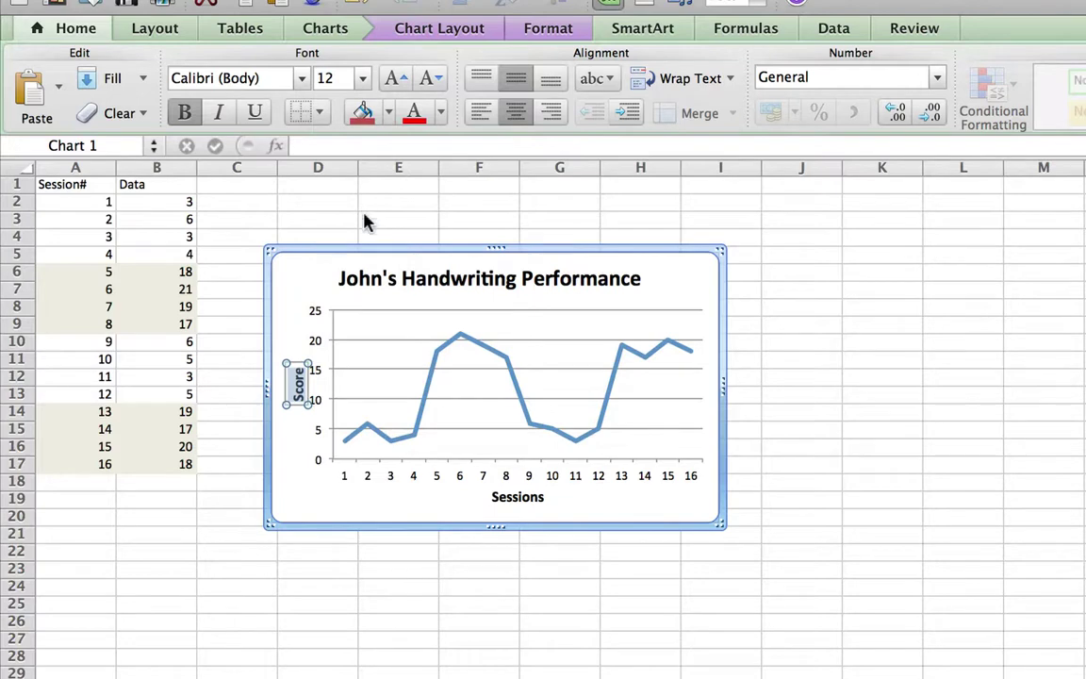
# Change the marker style of the chart's line series to hollow squares in the data series formatting.
pyautogui.click(493, 356)
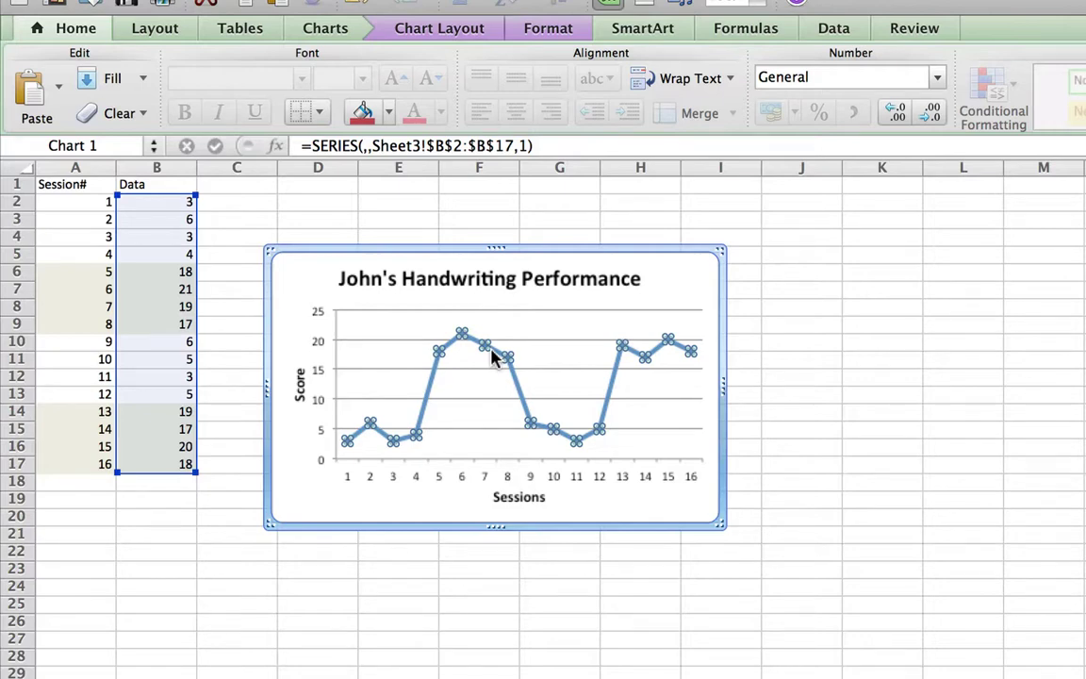
pyautogui.rightClick(492, 355)
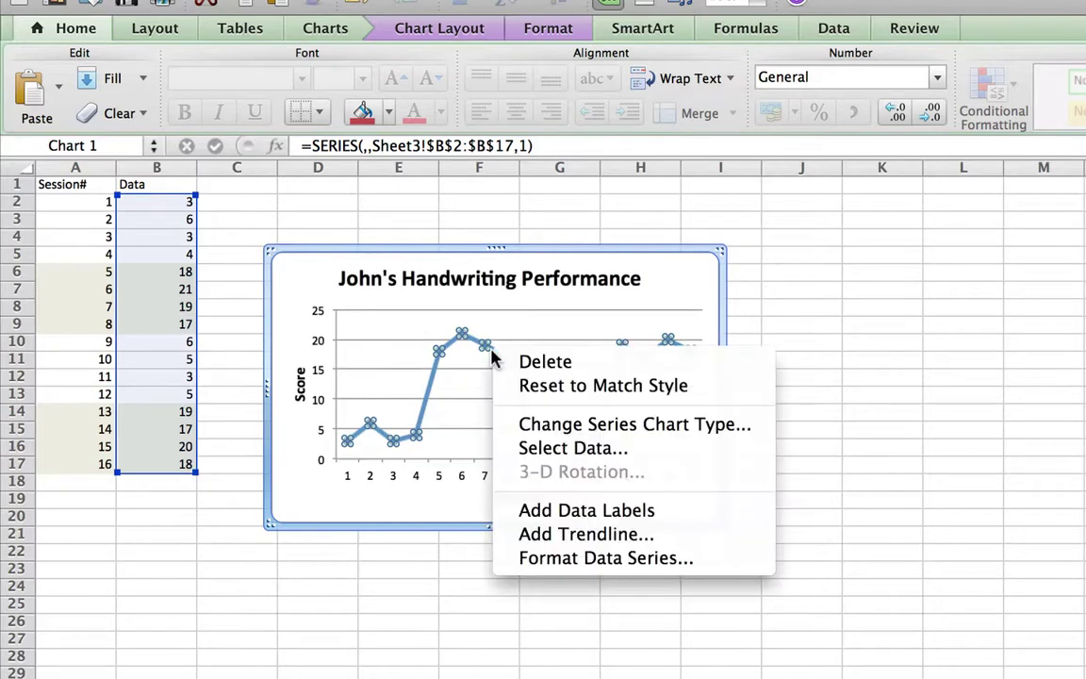
pyautogui.click(584, 560)
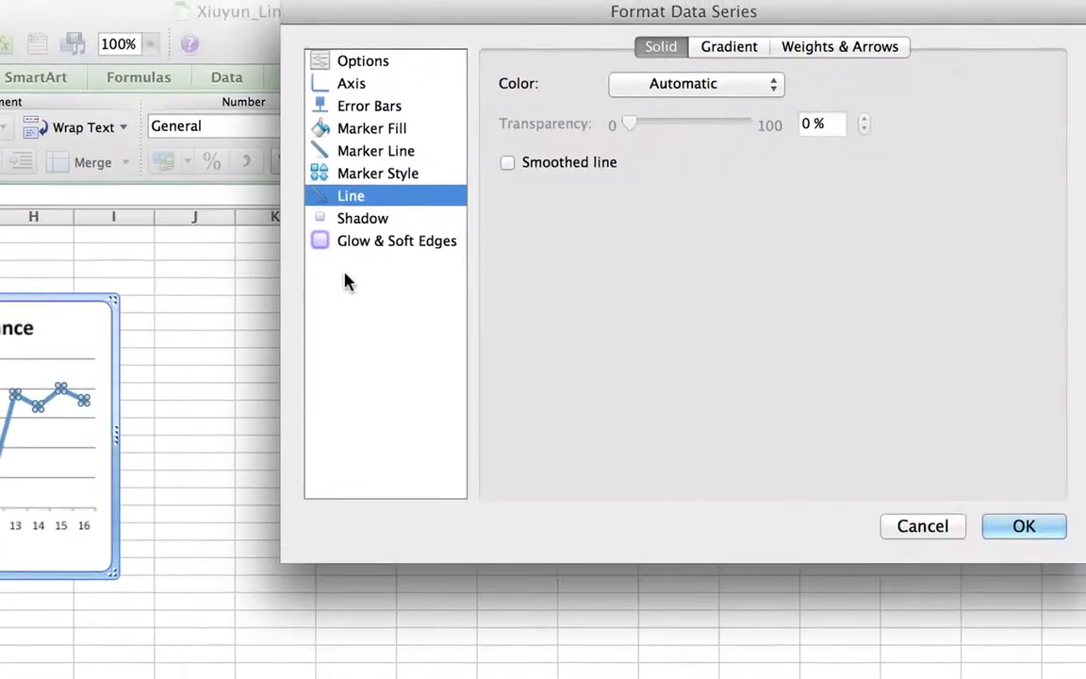
pyautogui.click(370, 179)
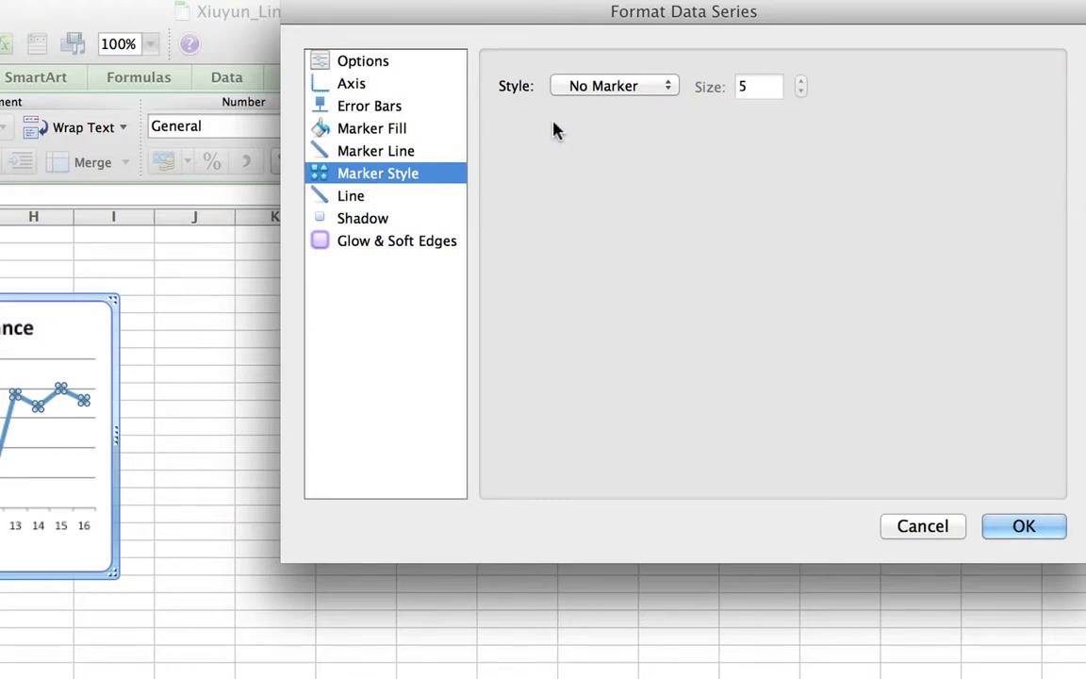
pyautogui.moveTo(547, 15); pyautogui.dragTo(430, 164)
pyautogui.moveTo(594, 68); pyautogui.dragTo(574, 129)
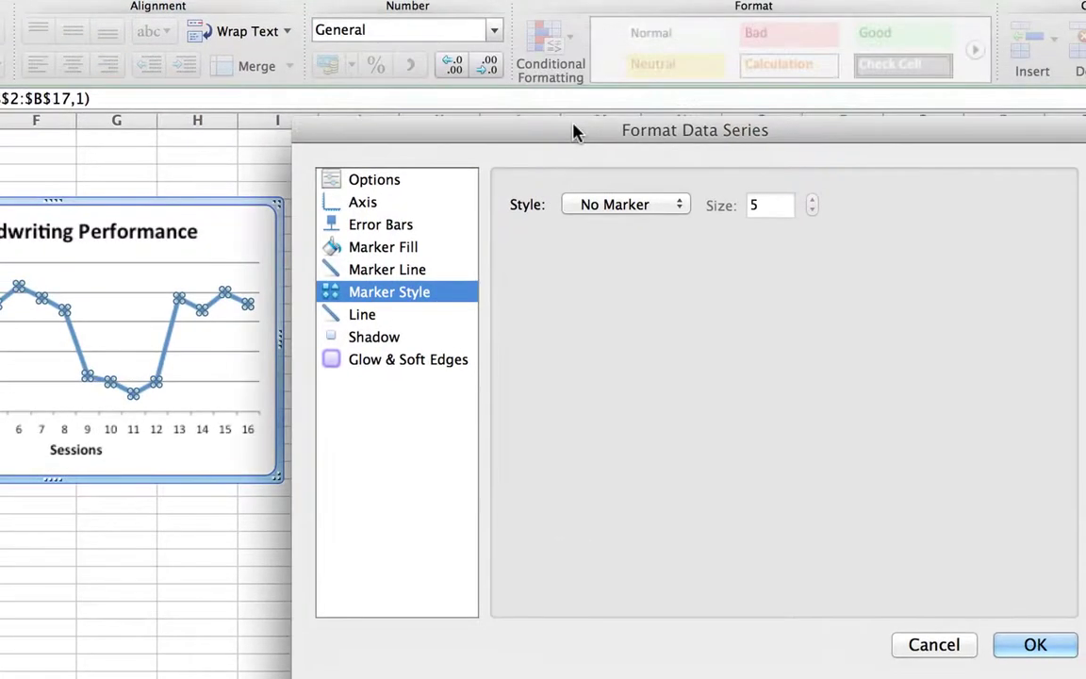
pyautogui.click(609, 207)
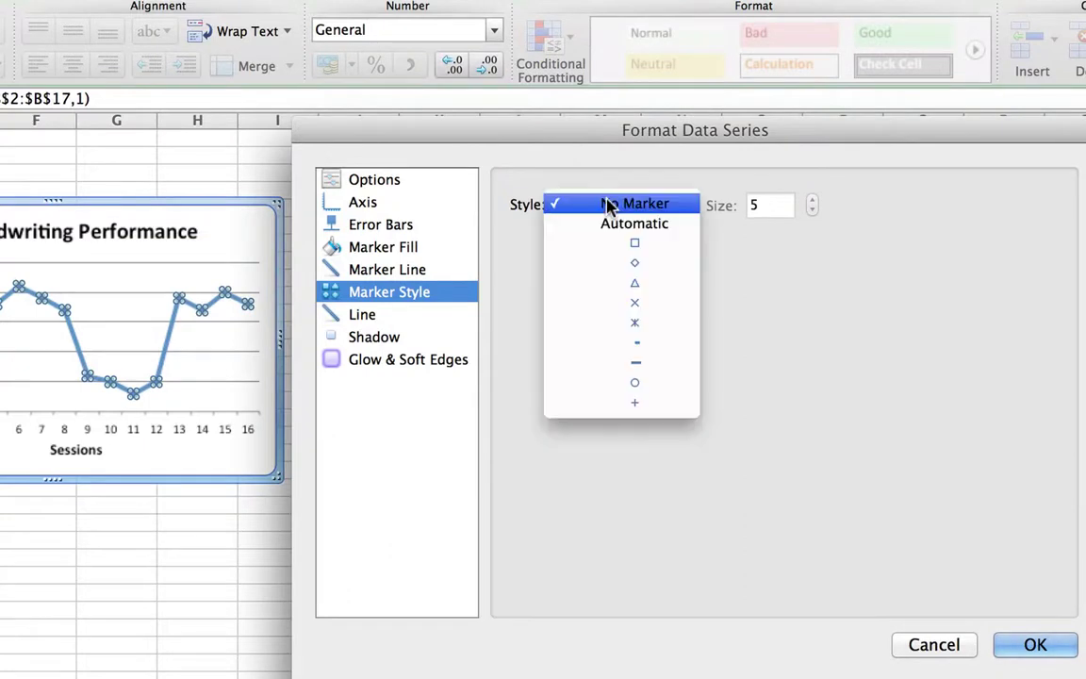
pyautogui.click(633, 247)
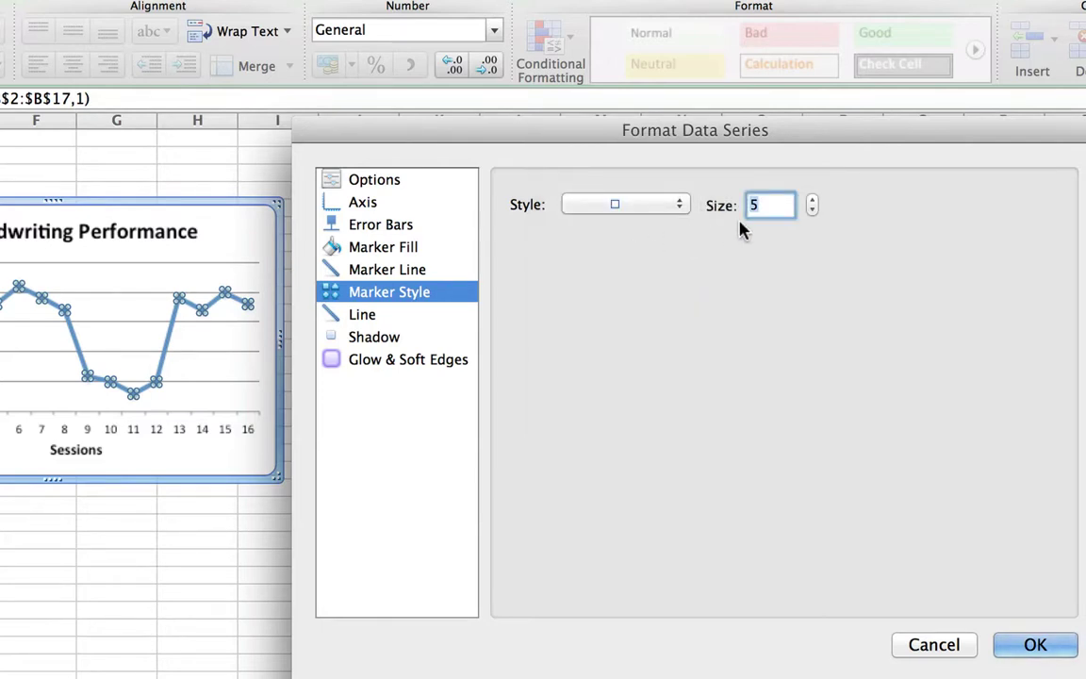
# Set the series' marker size to 8, apply the formatting and deselect the series.
pyautogui.click(813, 201)
pyautogui.click(813, 200)
pyautogui.click(813, 201)
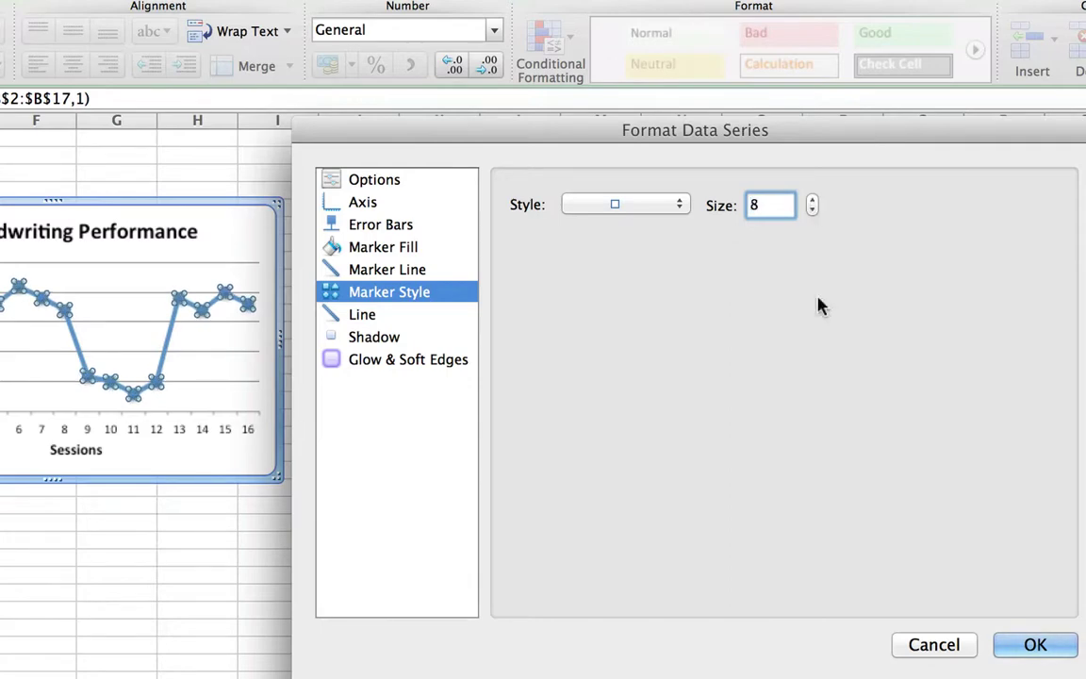
pyautogui.click(1038, 647)
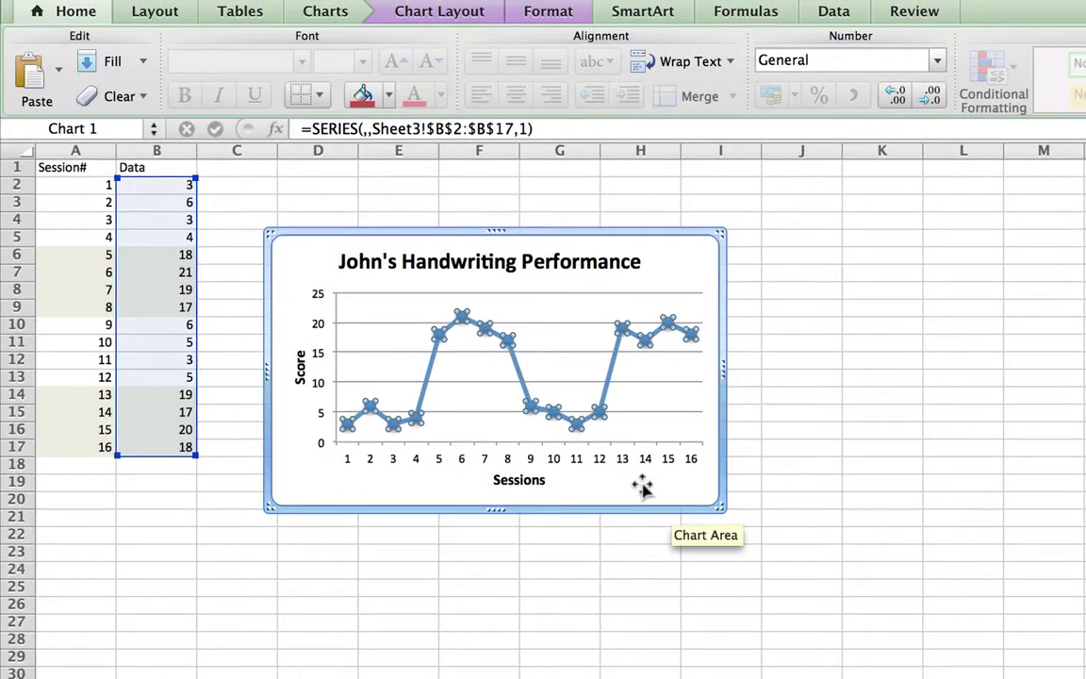
pyautogui.click(641, 486)
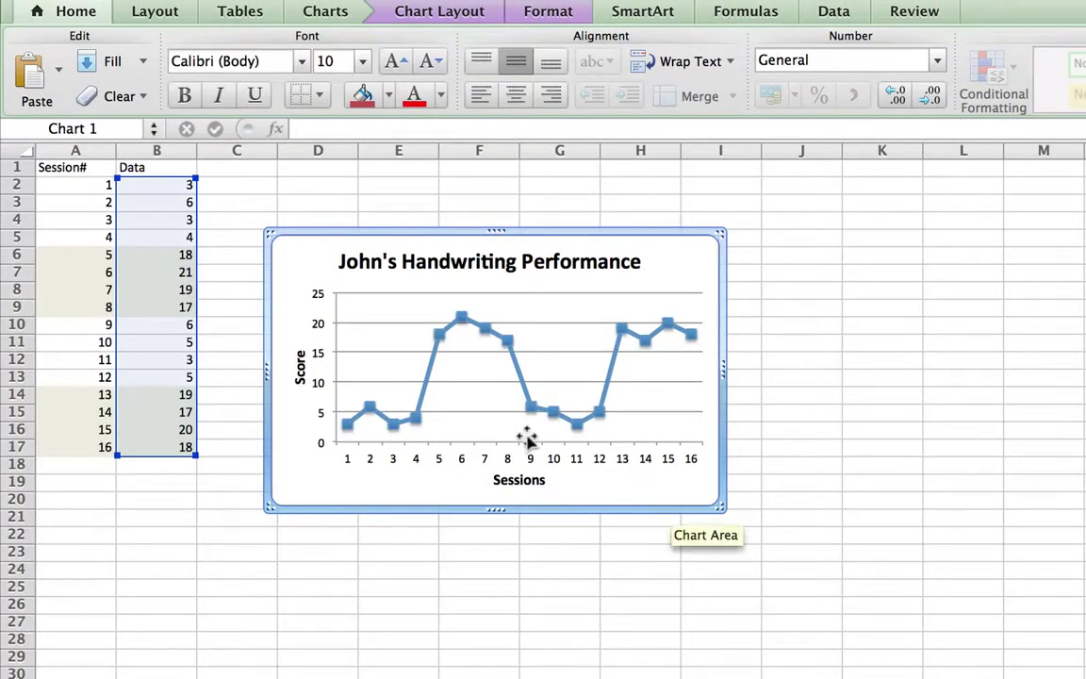
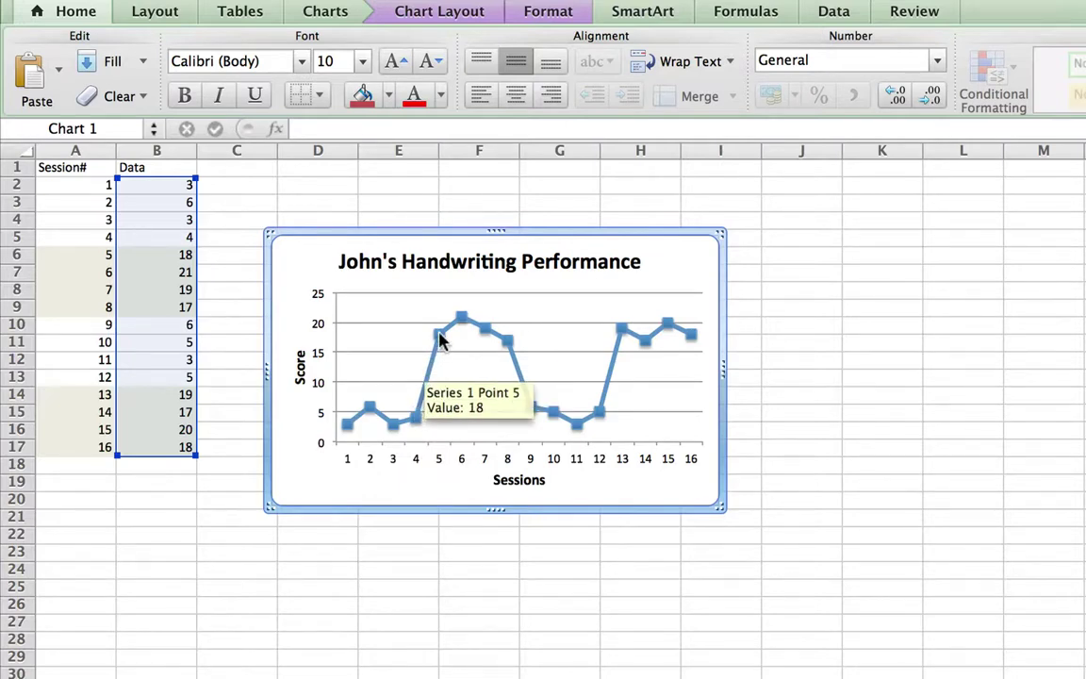
# Set the line of the session 5 data point to No Line to break the series between sessions 4 and 5.
pyautogui.click(440, 339)
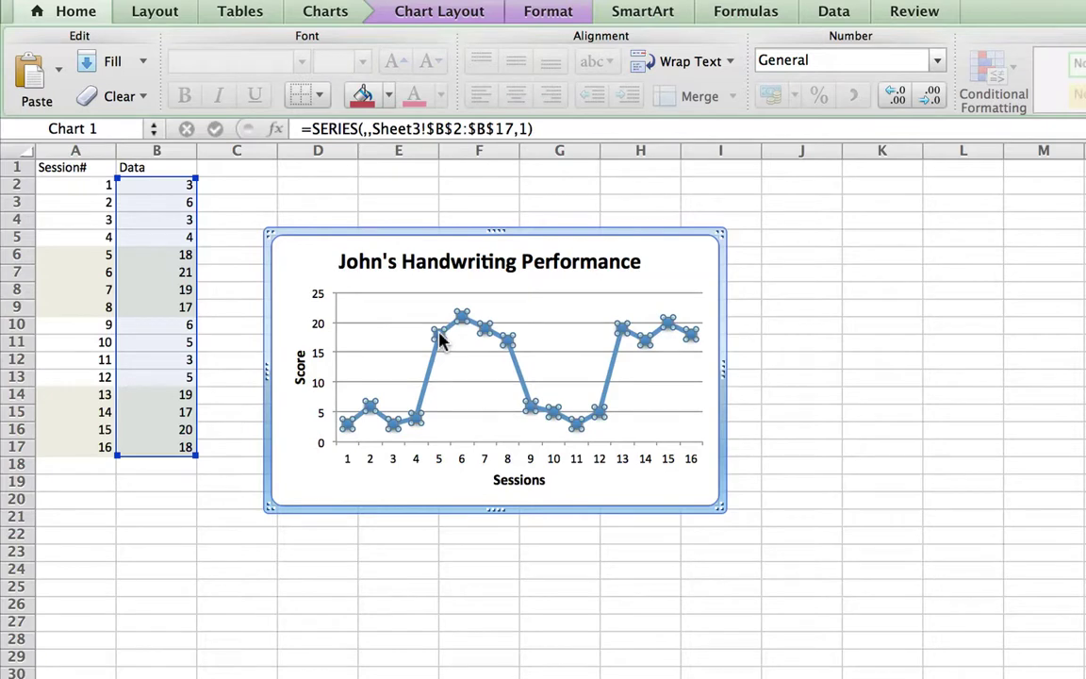
pyautogui.click(439, 339)
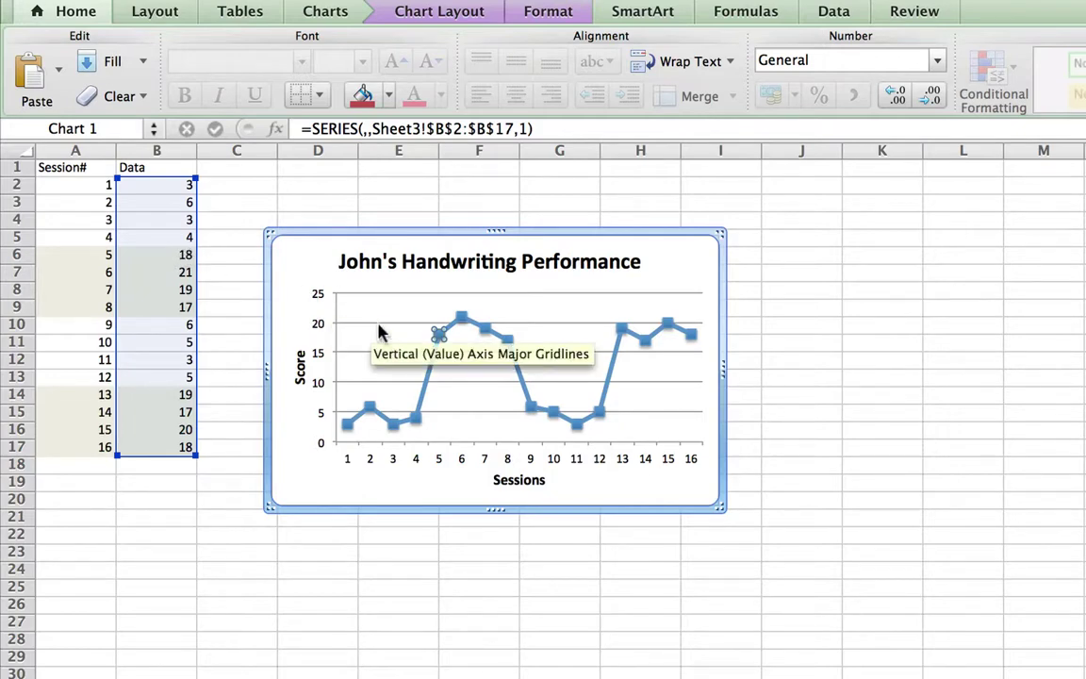
pyautogui.moveTo(438, 337)
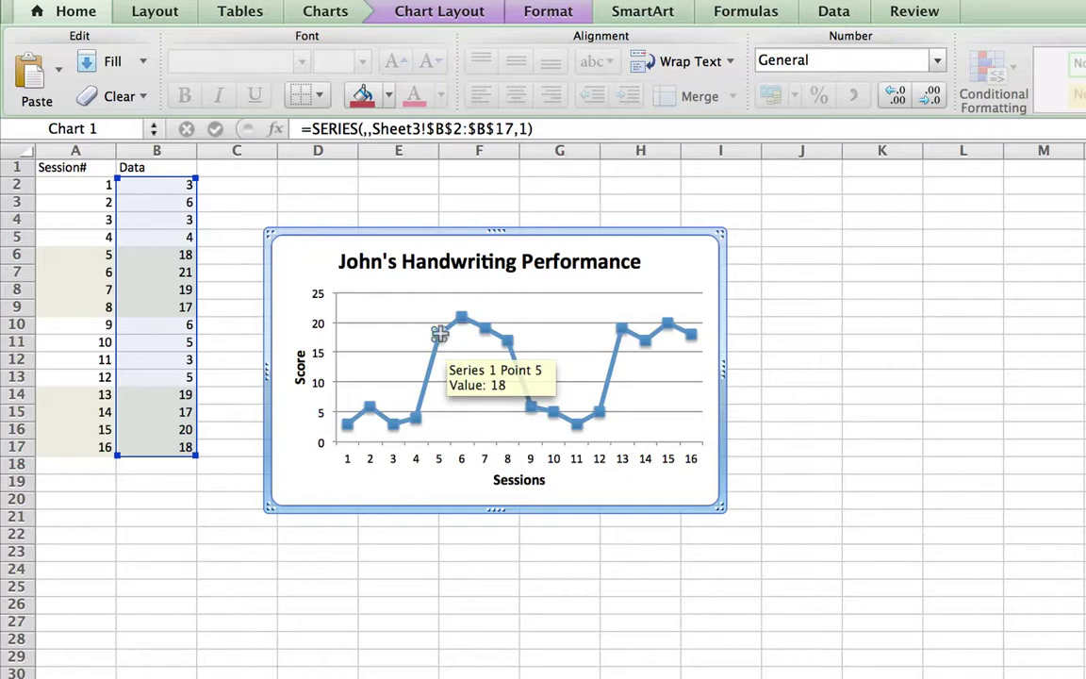
pyautogui.click(438, 336)
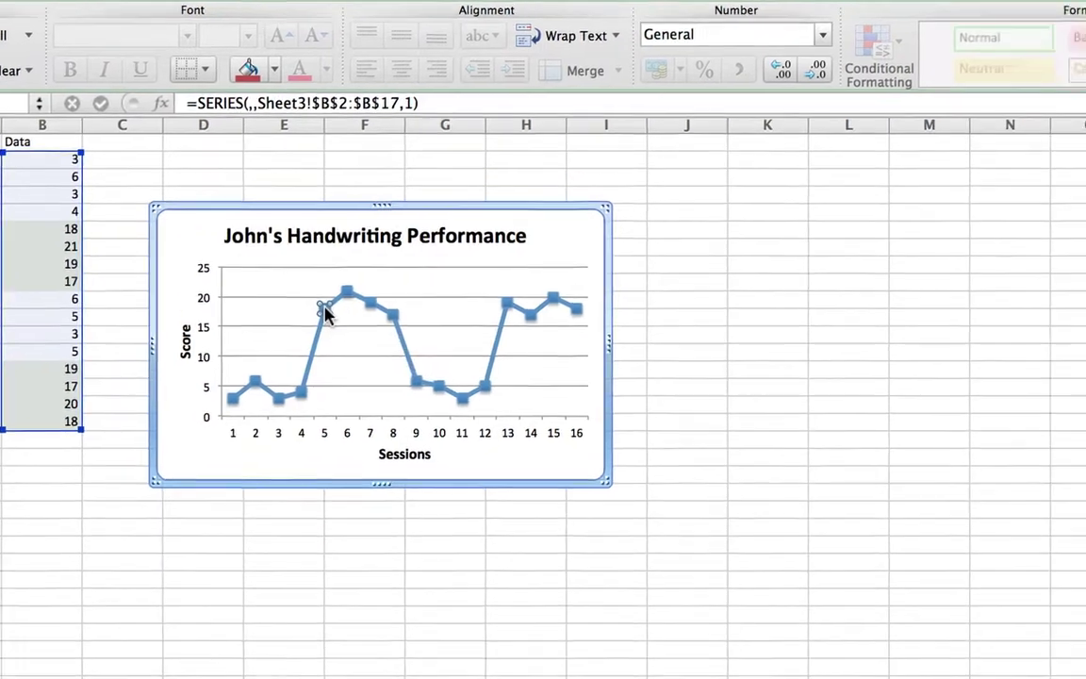
pyautogui.doubleClick(439, 338)
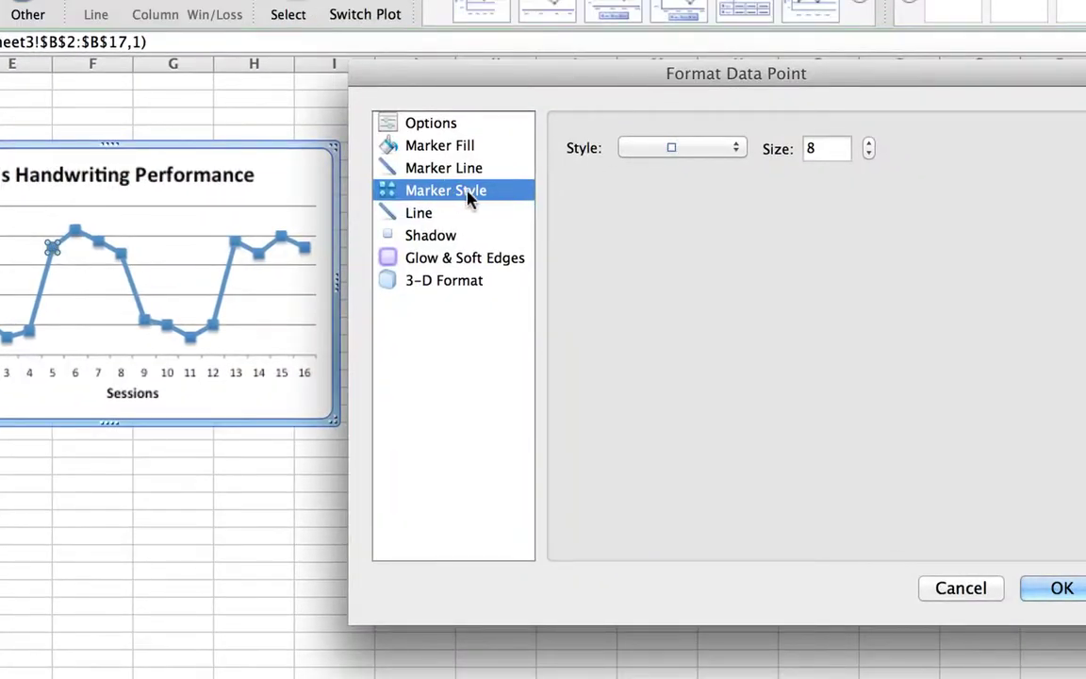
pyautogui.click(422, 214)
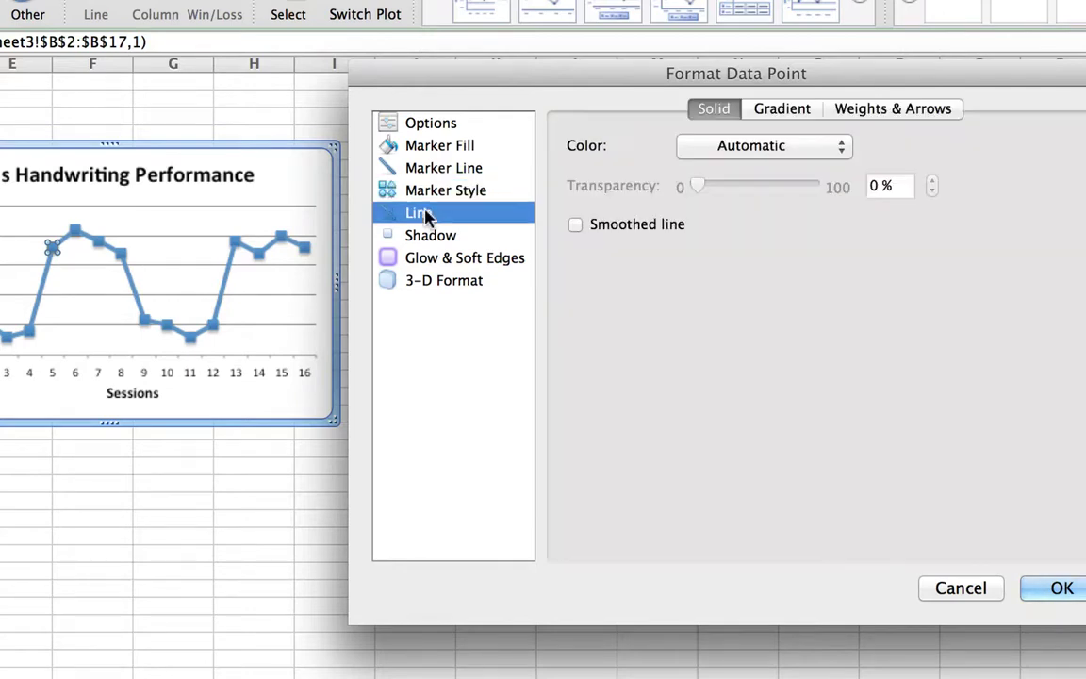
pyautogui.click(771, 150)
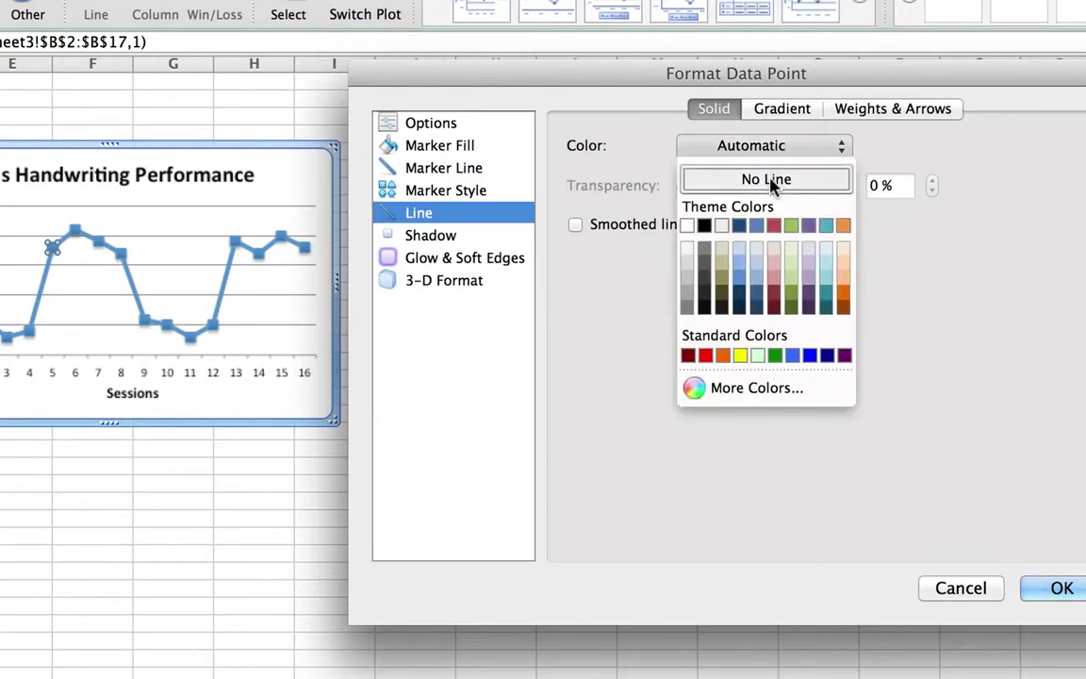
pyautogui.click(772, 180)
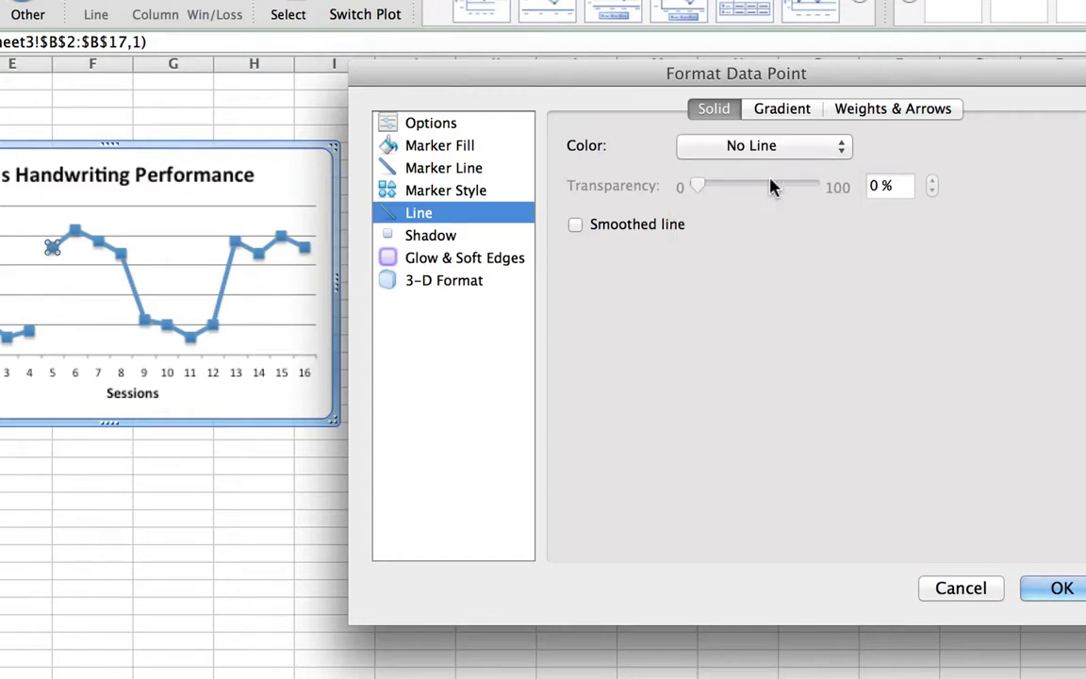
pyautogui.click(1063, 589)
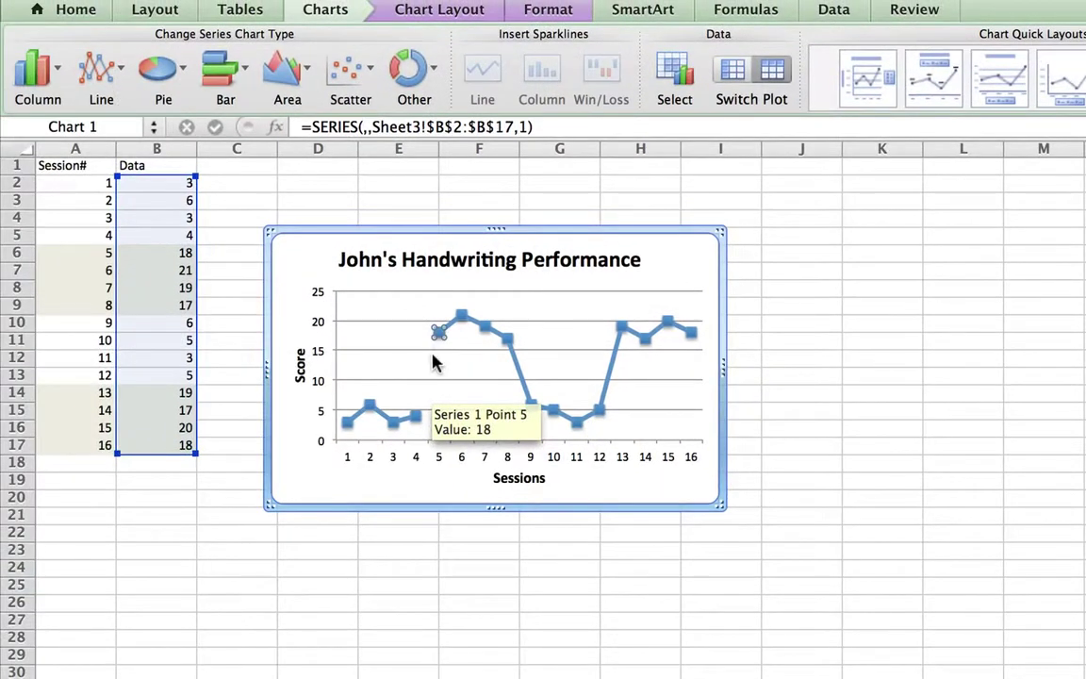
pyautogui.click(454, 479)
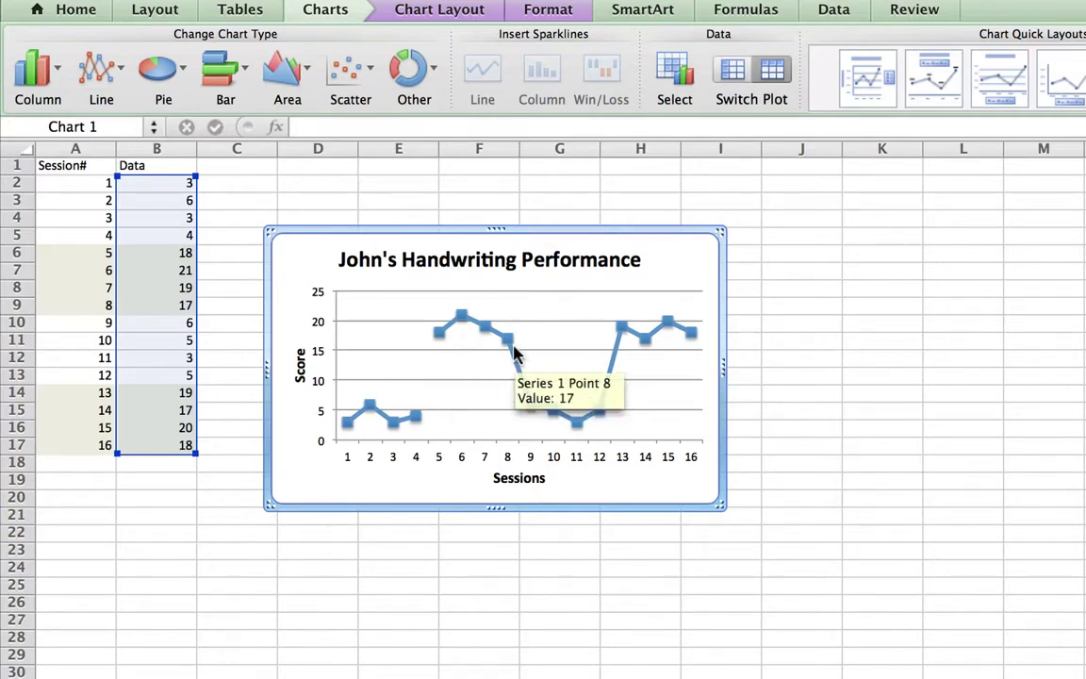
# Break the series between sessions 8 and 9 by setting the session 9 data point's line to No Line.
pyautogui.click(529, 409)
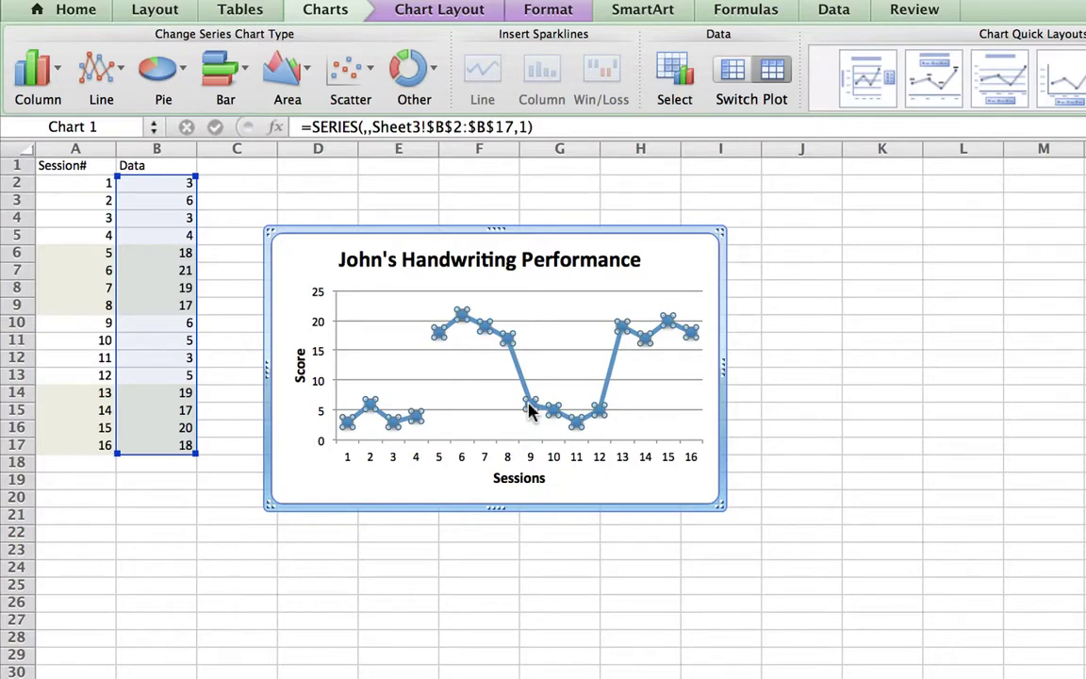
pyautogui.click(529, 409)
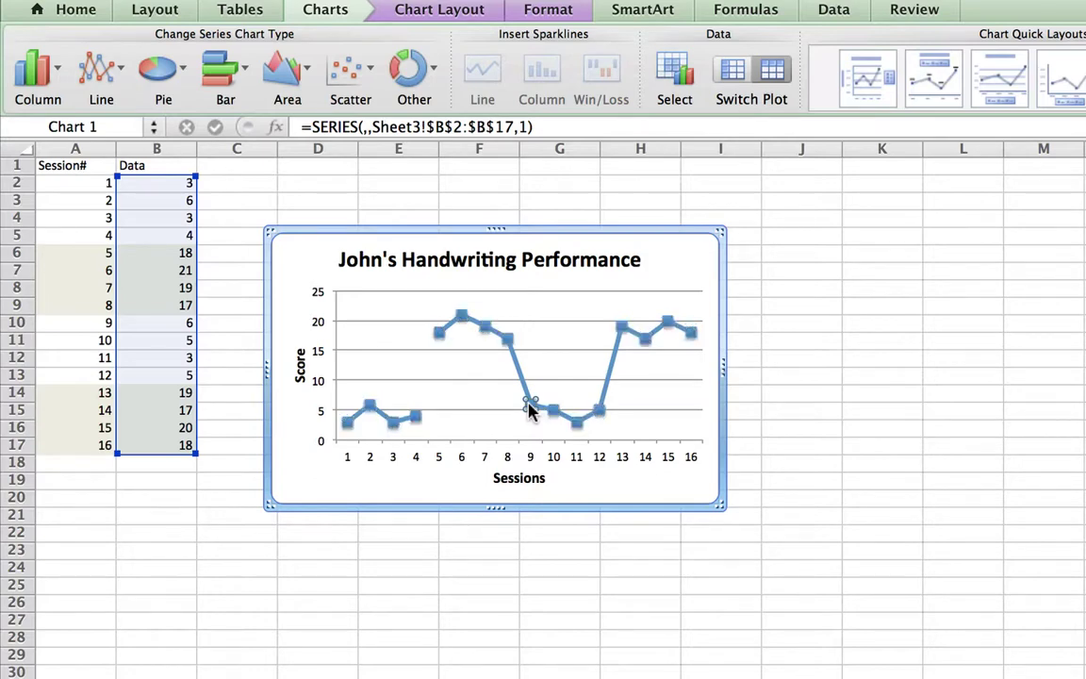
pyautogui.moveTo(529, 410)
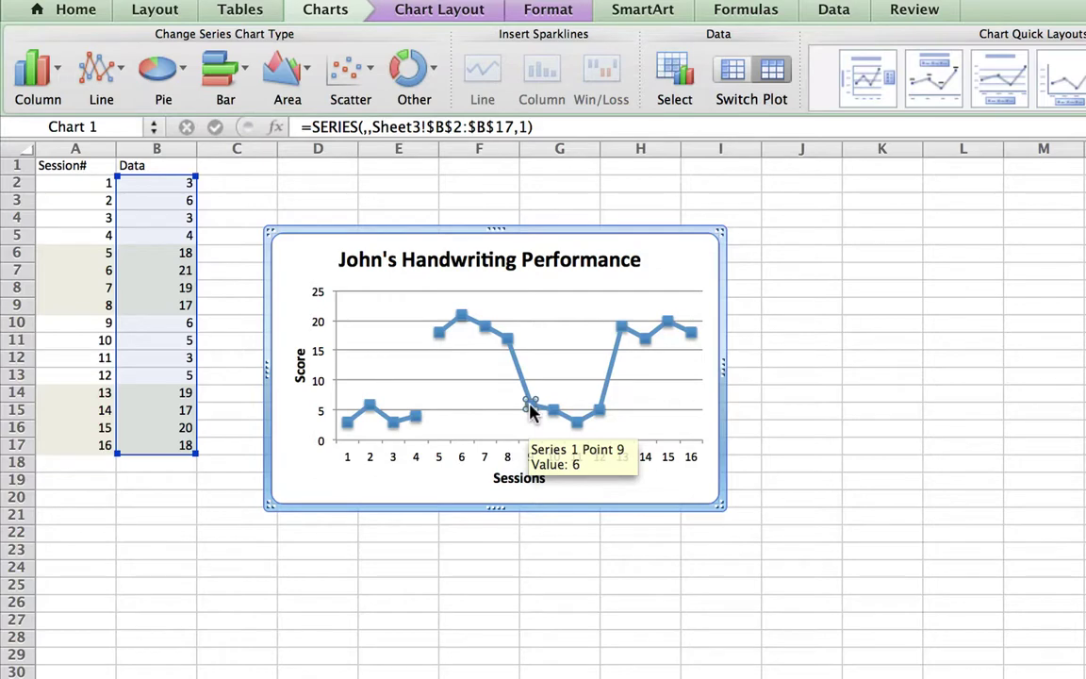
pyautogui.doubleClick(529, 409)
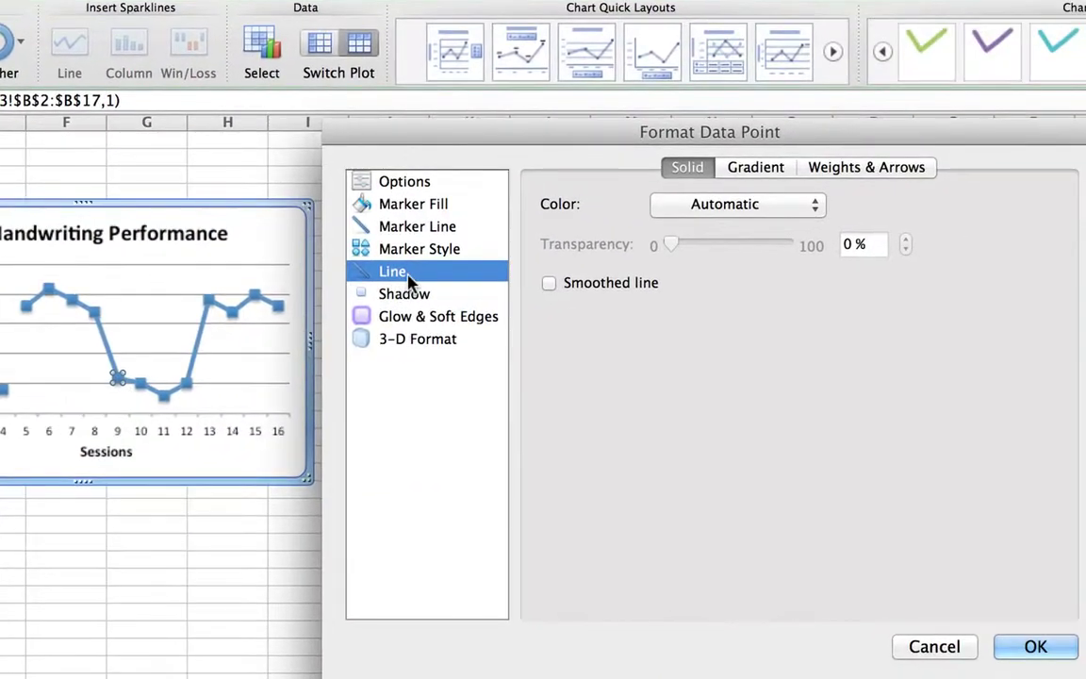
pyautogui.click(719, 207)
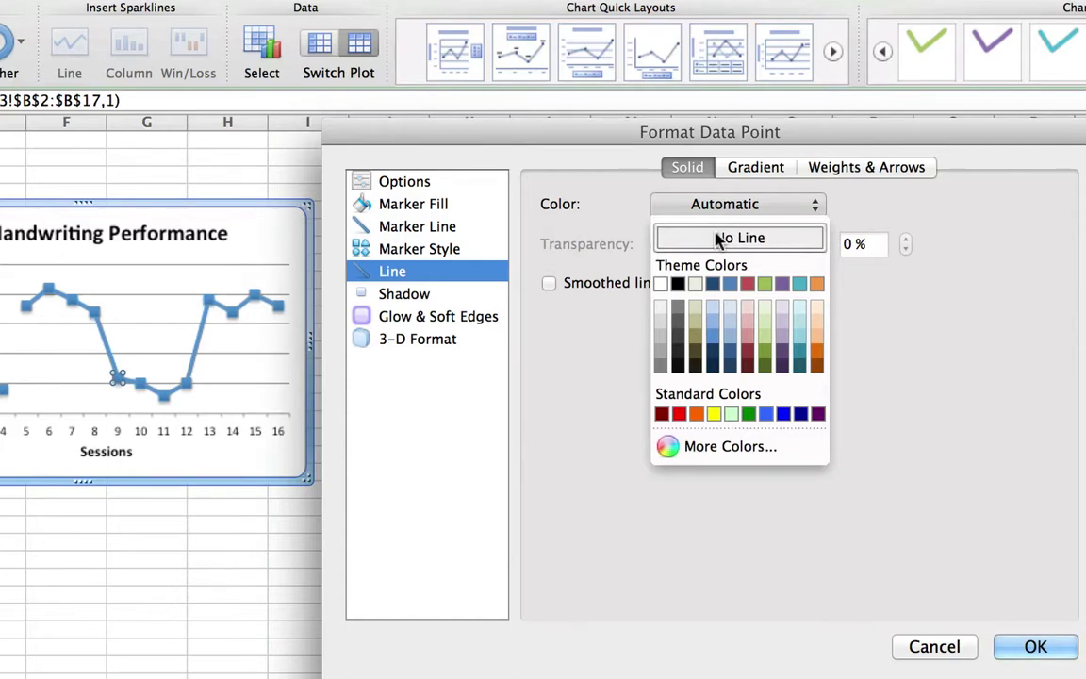
pyautogui.click(719, 238)
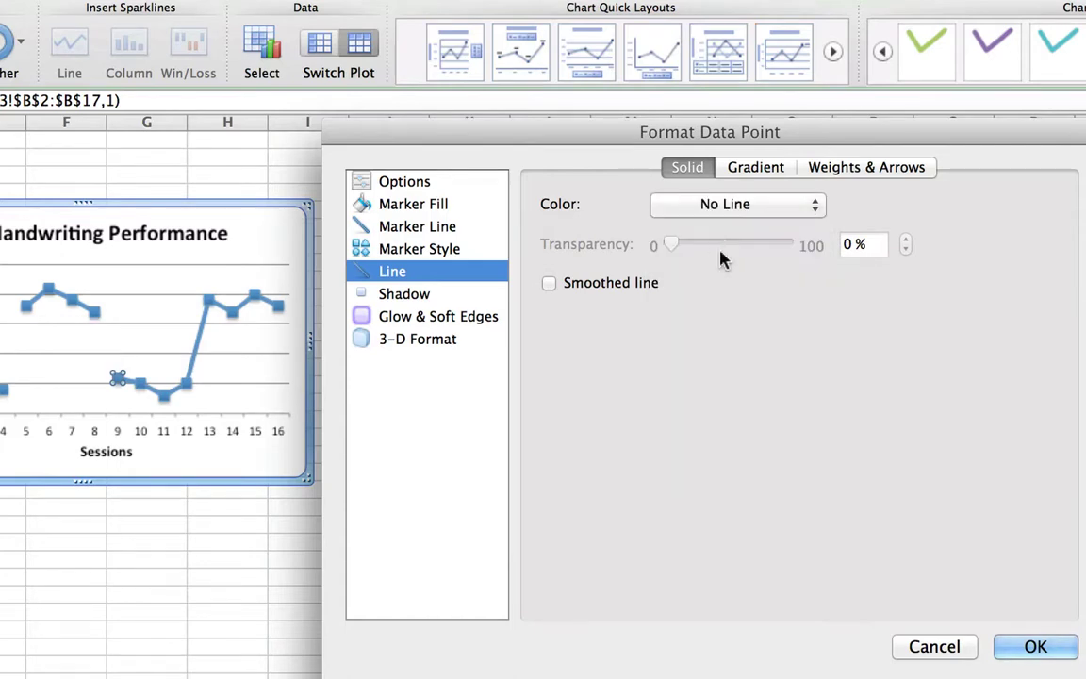
pyautogui.click(1037, 647)
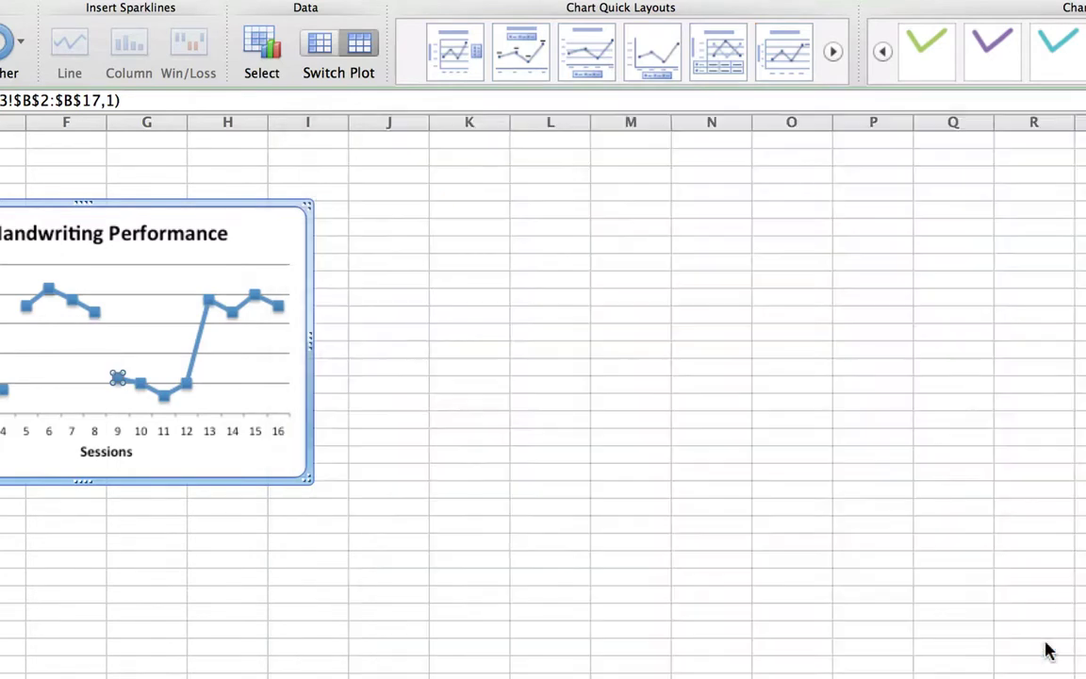
# Set the session 13 data point's line to No Line, removing the segment between sessions 12 and 13, and deselect the point.
pyautogui.doubleClick(209, 308)
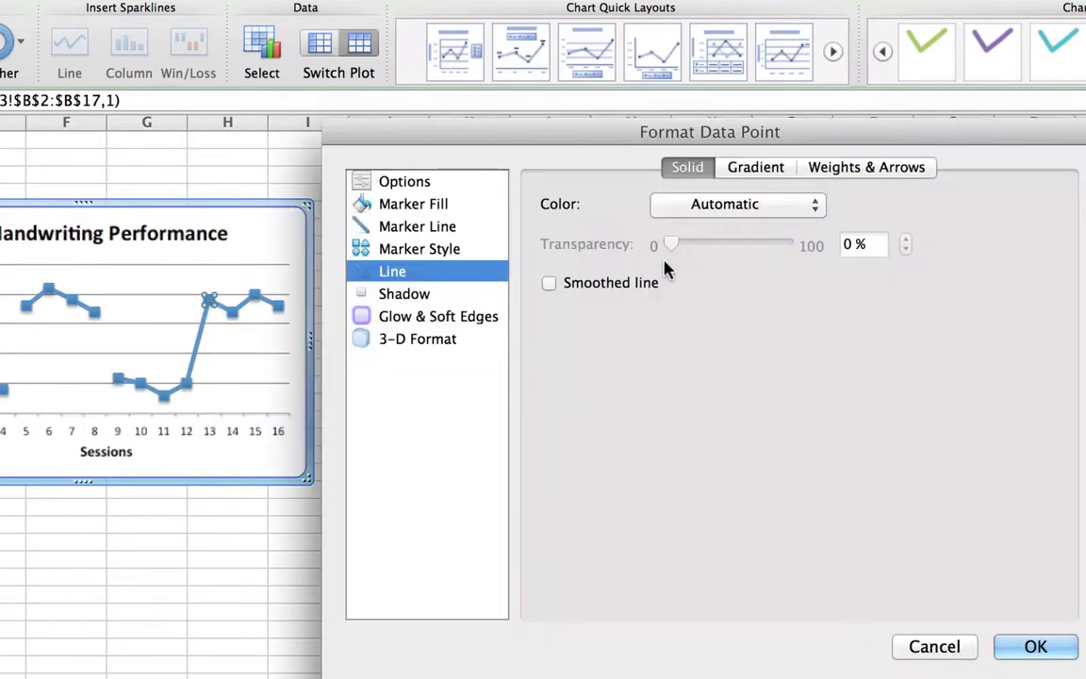
pyautogui.click(764, 208)
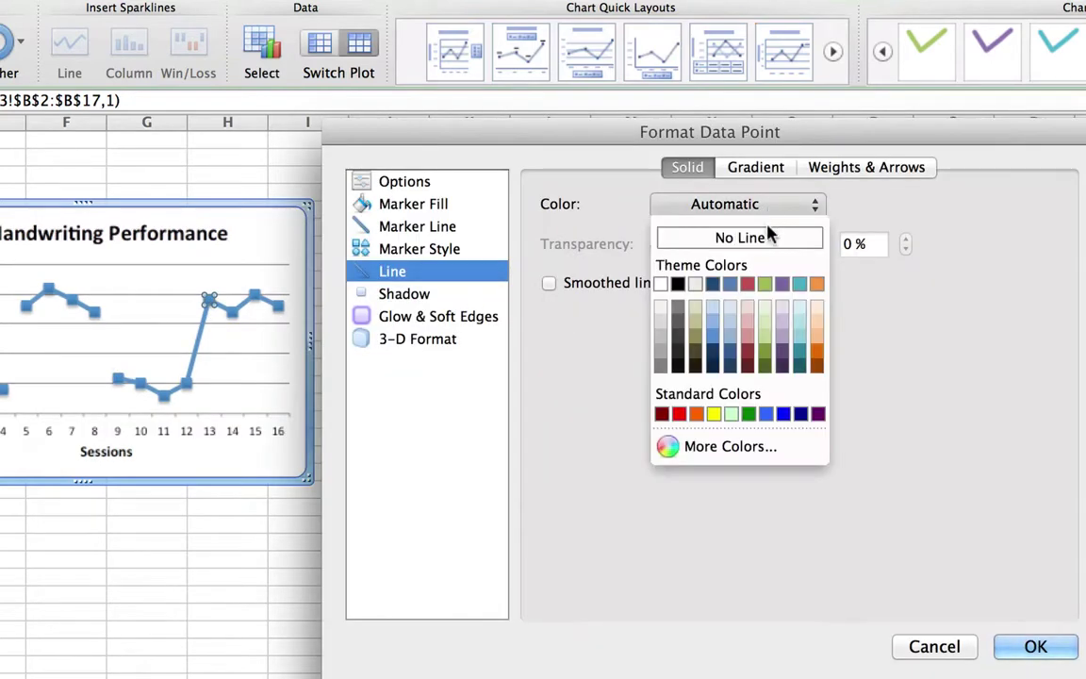
pyautogui.click(769, 236)
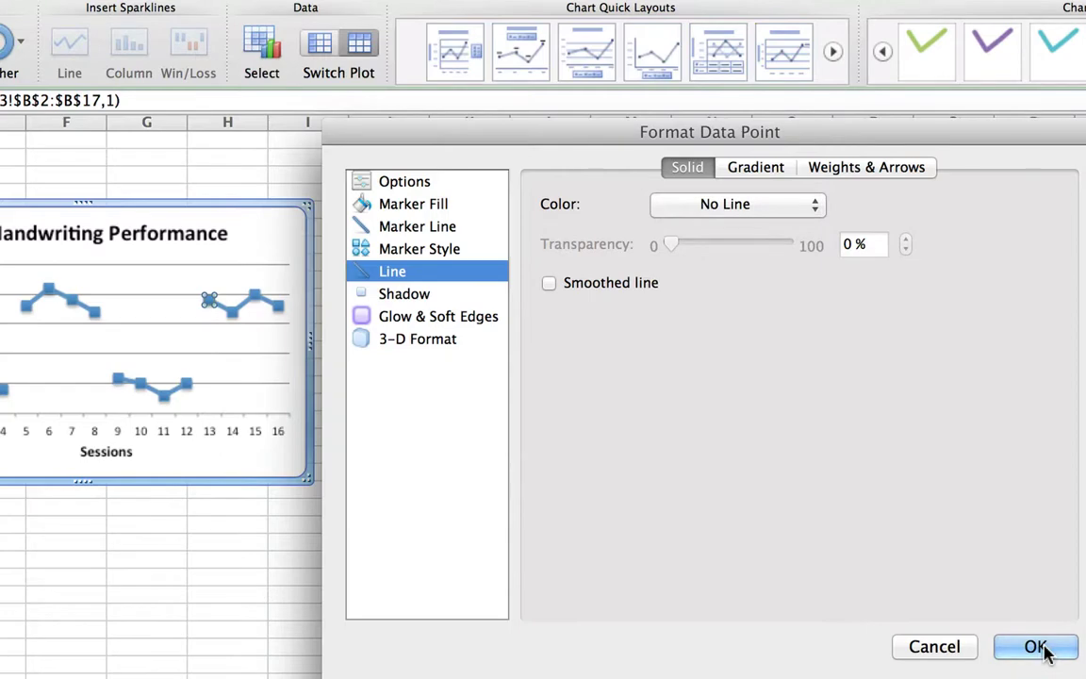
pyautogui.click(1037, 648)
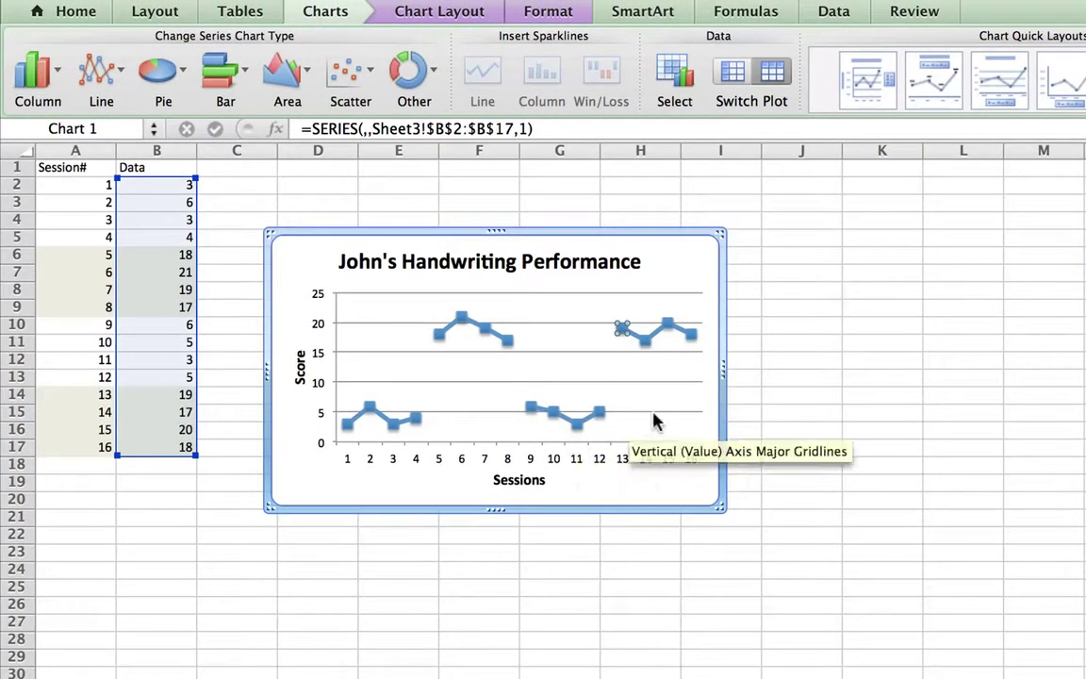
pyautogui.click(627, 425)
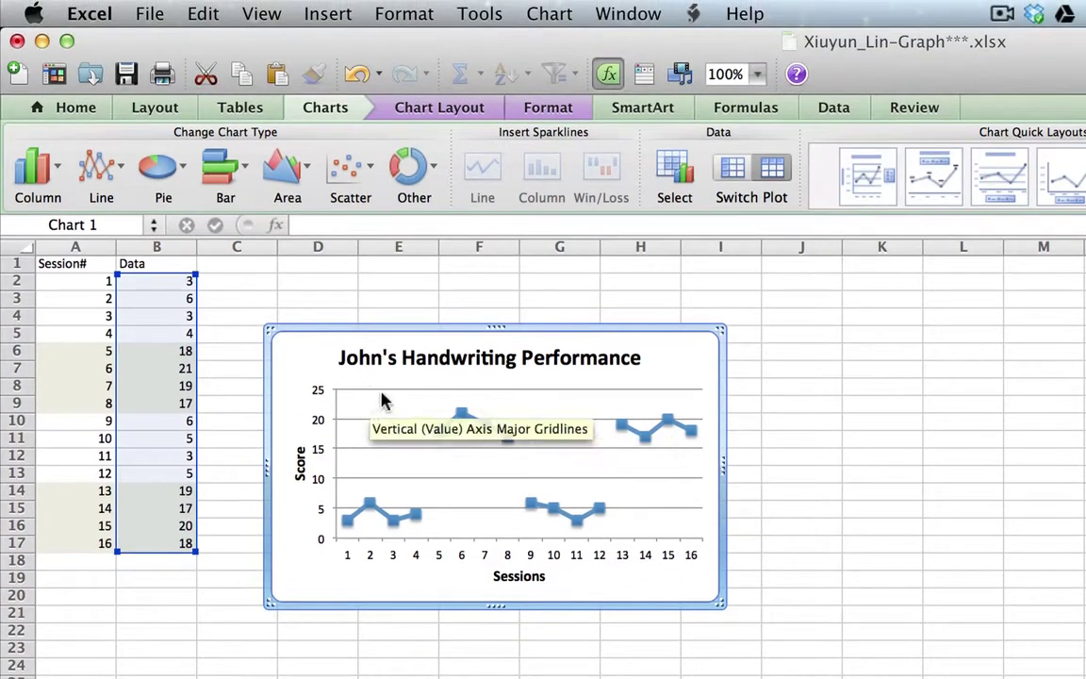
# Open the shape library to insert a shape into the chart.
pyautogui.click(326, 15)
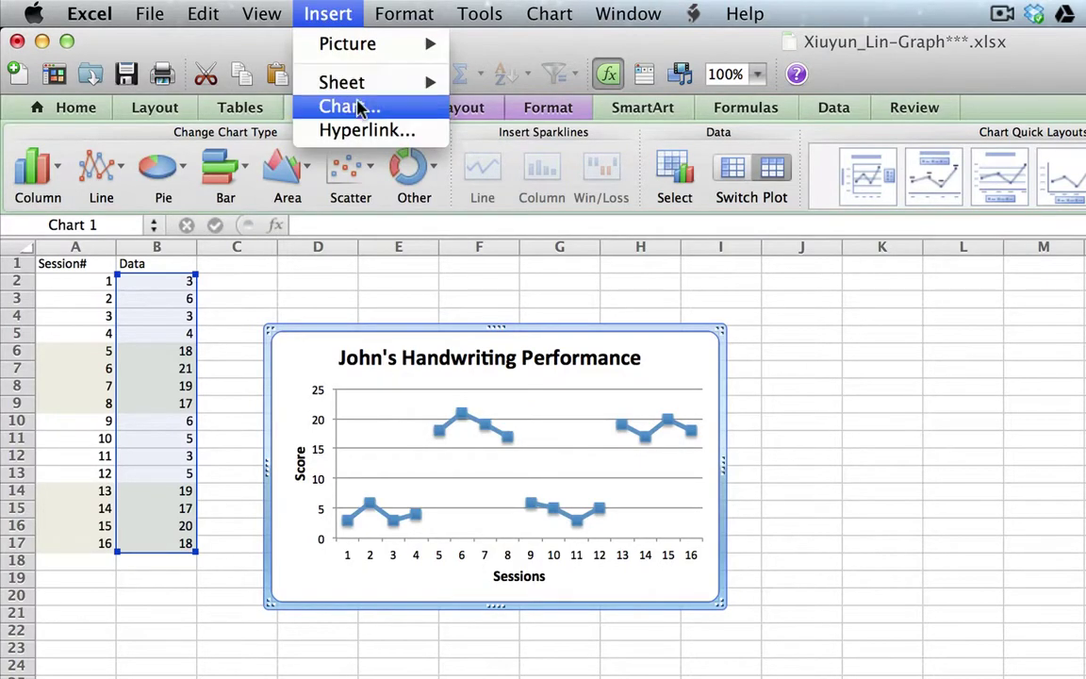
pyautogui.moveTo(368, 54)
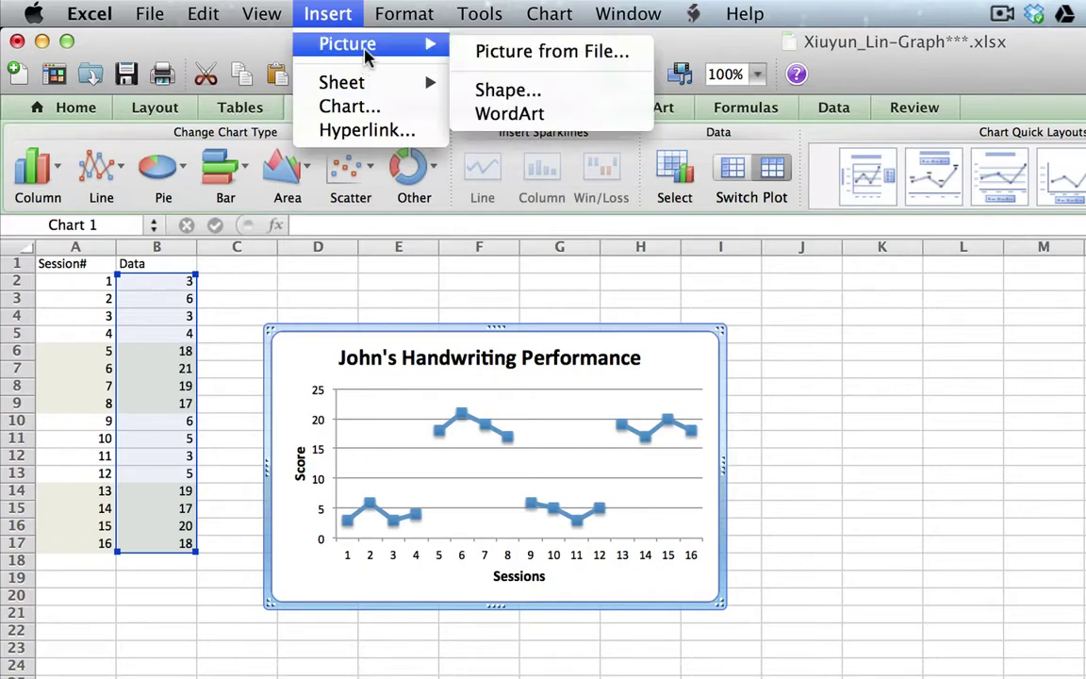
pyautogui.click(329, 11)
pyautogui.click(328, 14)
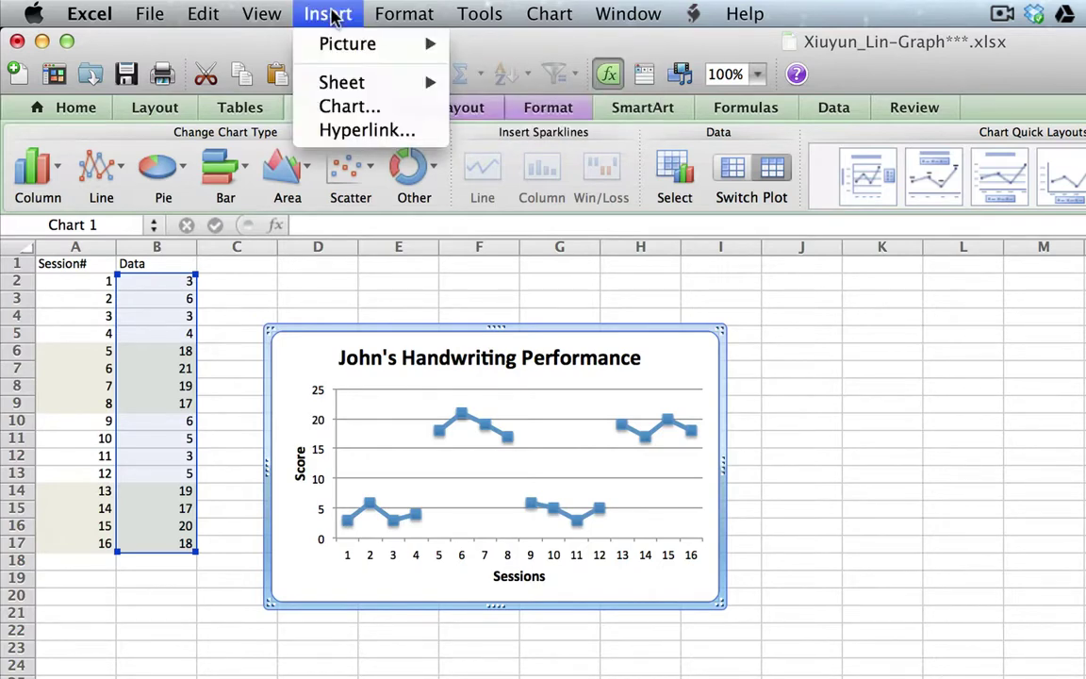
pyautogui.moveTo(341, 52)
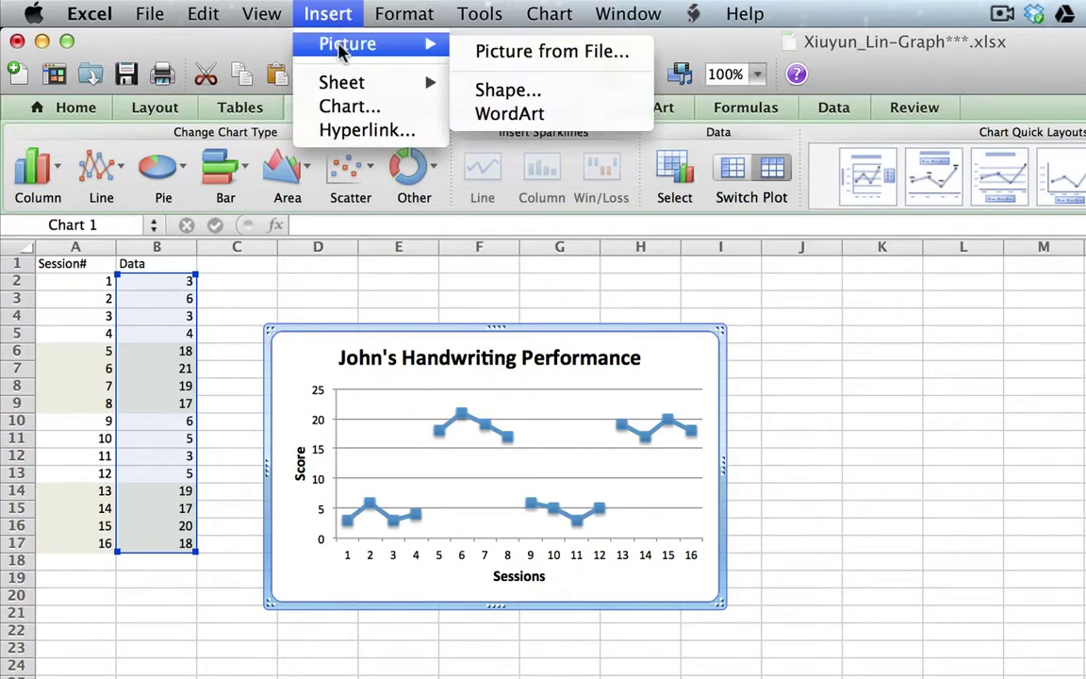
pyautogui.click(509, 92)
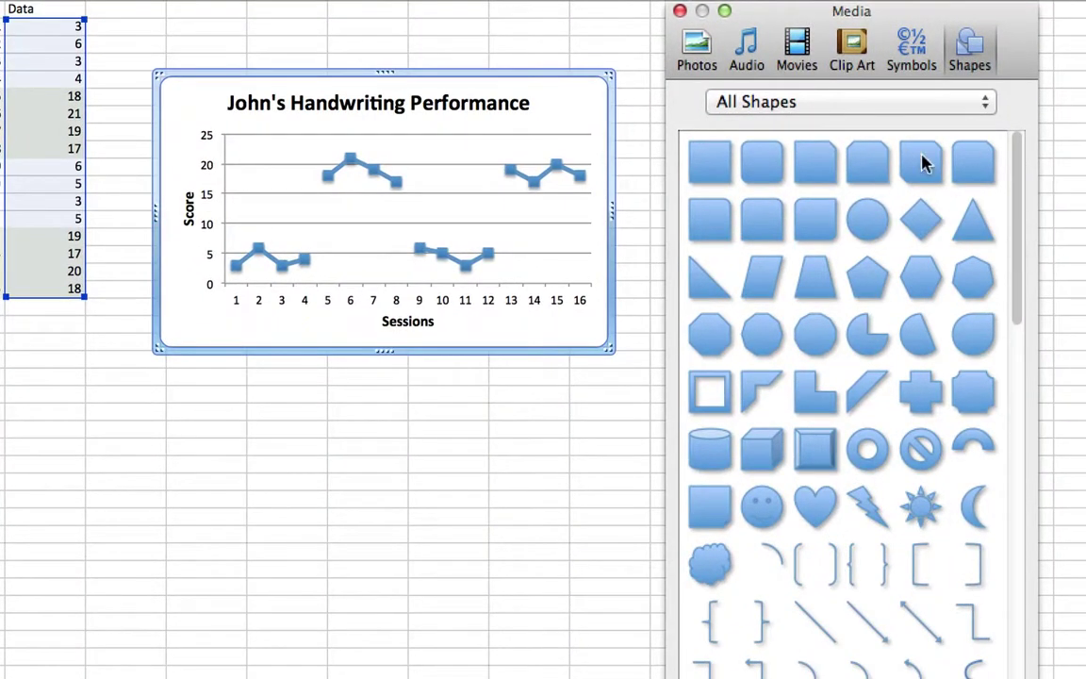
# Draw a straight vertical line about 1.7 inches long between sessions 4 and 5, spanning the height of the plot area.
pyautogui.moveTo(1016, 224); pyautogui.dragTo(1016, 355)
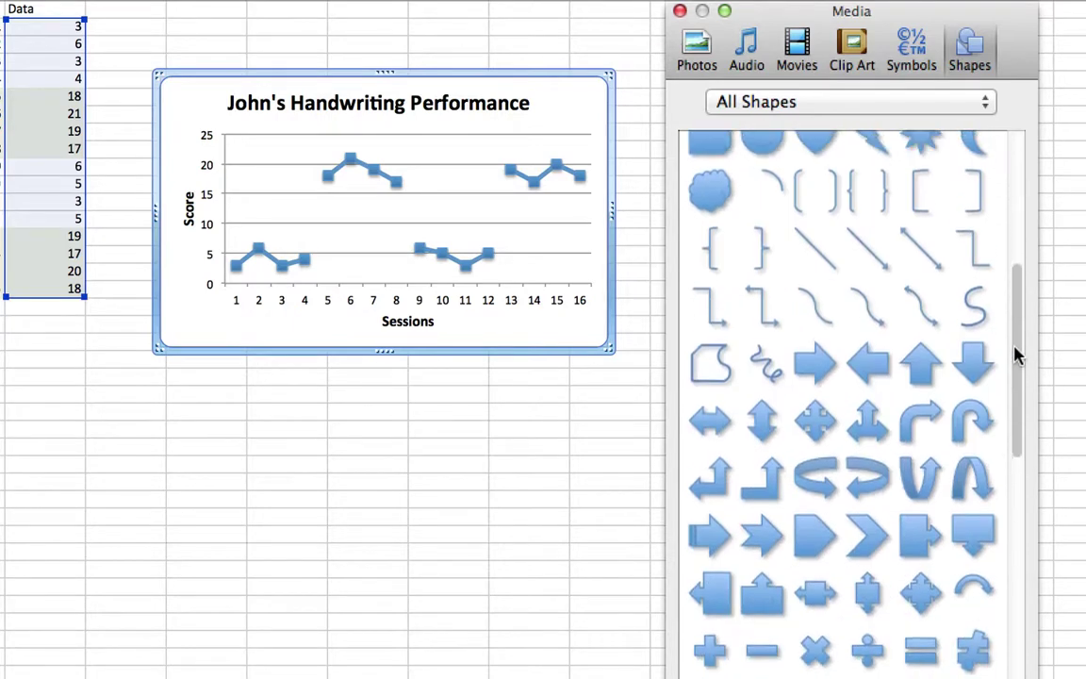
pyautogui.click(817, 258)
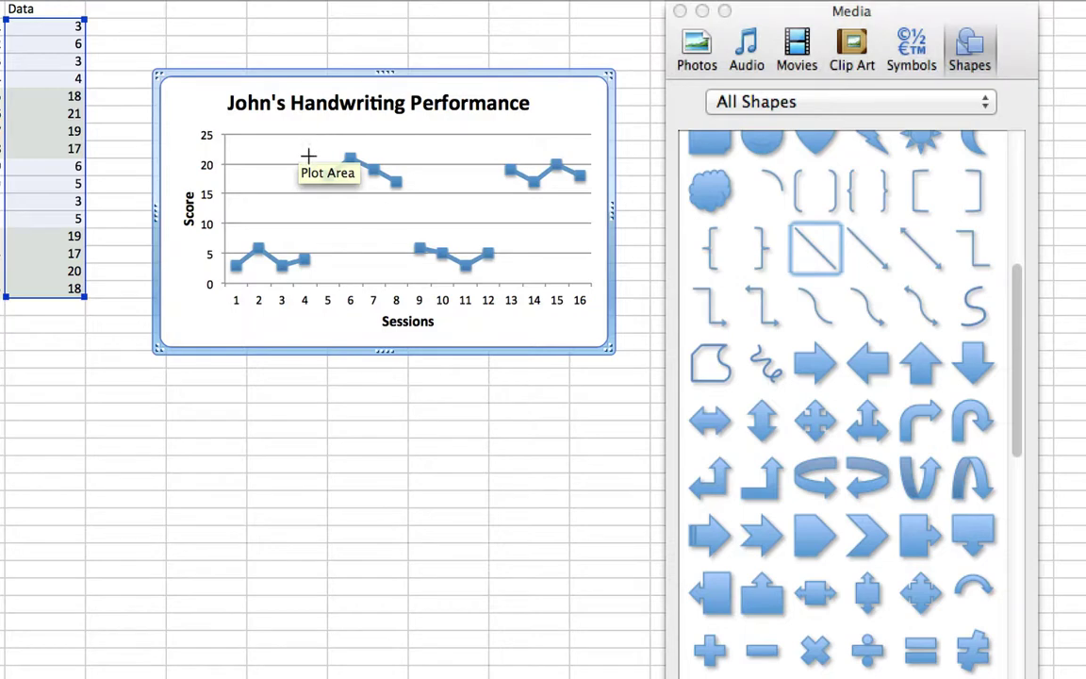
pyautogui.moveTo(311, 137)
pyautogui.mouseDown()
pyautogui.moveTo(304, 272)
pyautogui.moveTo(274, 259)
pyautogui.moveTo(364, 255)
pyautogui.moveTo(325, 263)
pyautogui.moveTo(347, 262)
pyautogui.moveTo(319, 287)
pyautogui.mouseUp()
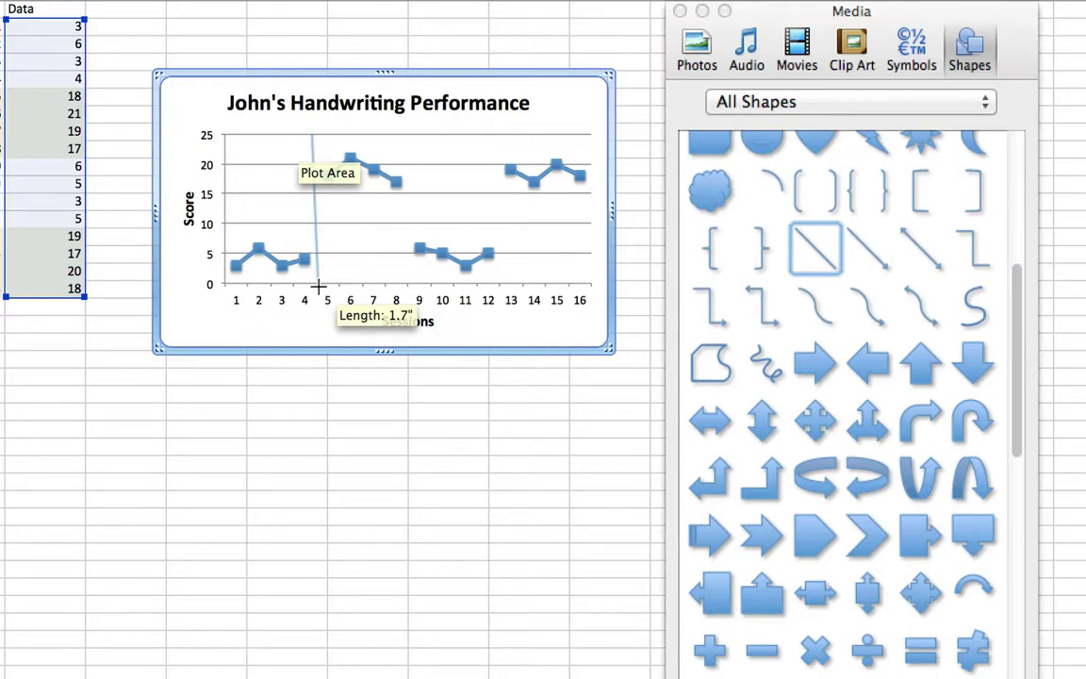
pyautogui.moveTo(318, 287); pyautogui.dragTo(318, 287)
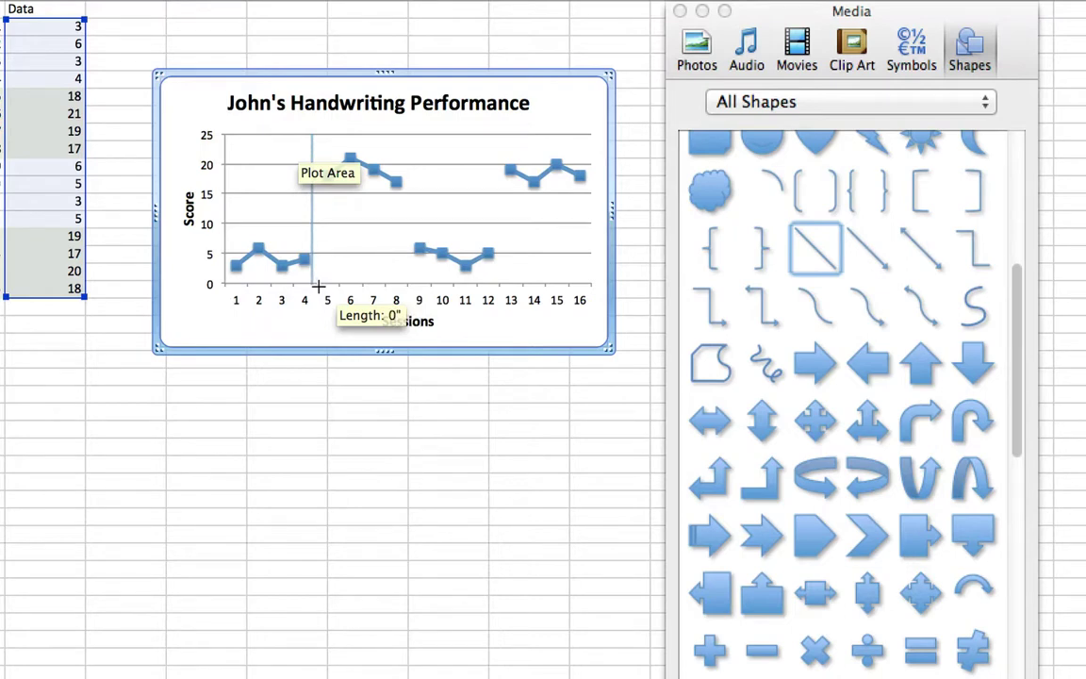
pyautogui.moveTo(319, 287); pyautogui.dragTo(320, 283)
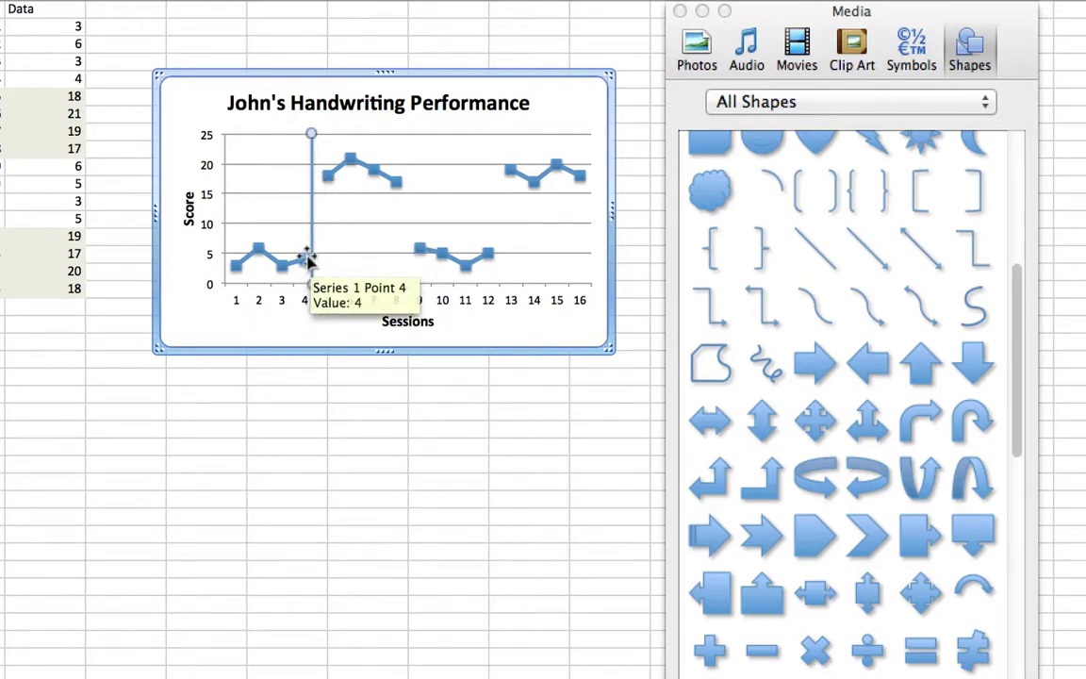
# Move the vertical line so it stands midway between the session 4 and session 5 data points.
pyautogui.moveTo(309, 257); pyautogui.dragTo(311, 283)
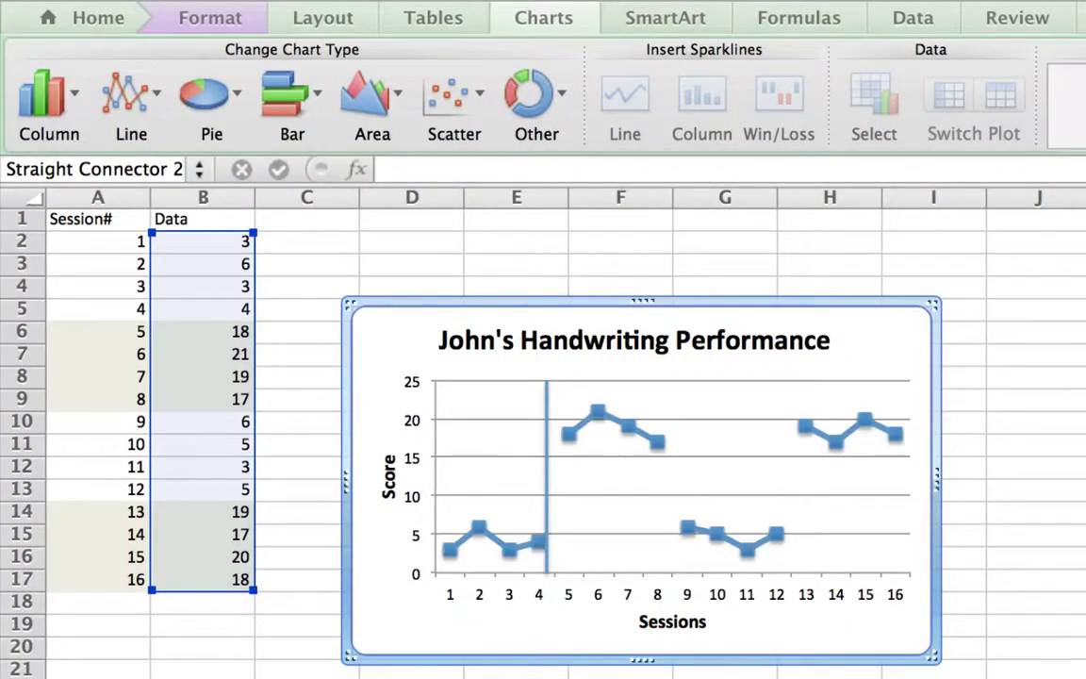
pyautogui.click(545, 452)
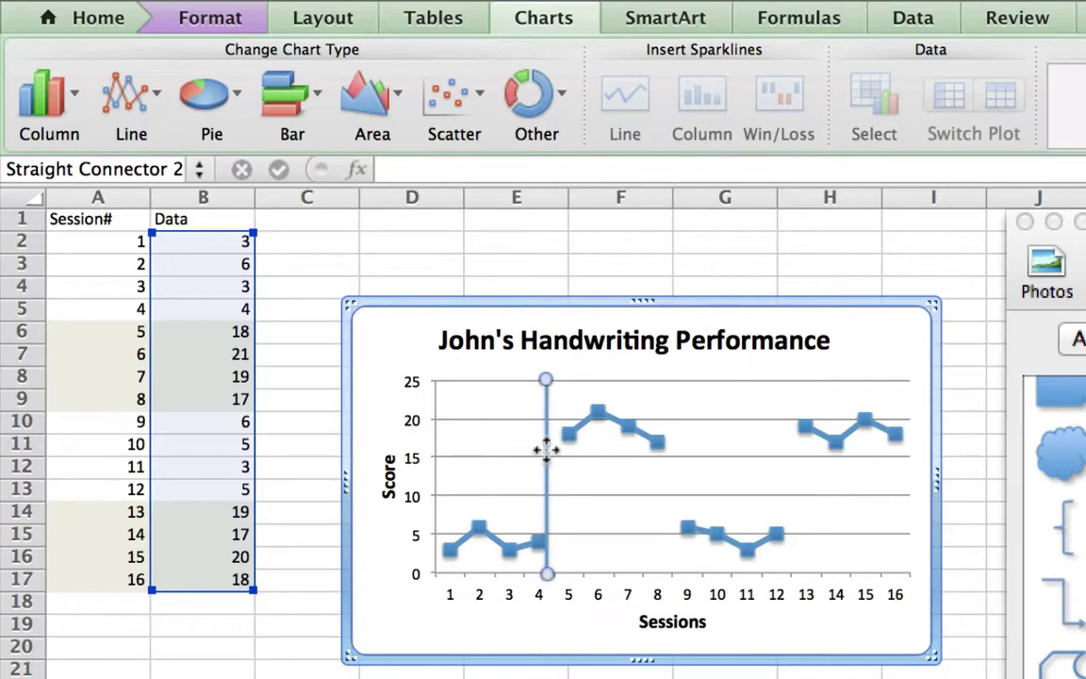
pyautogui.moveTo(544, 451); pyautogui.dragTo(557, 451)
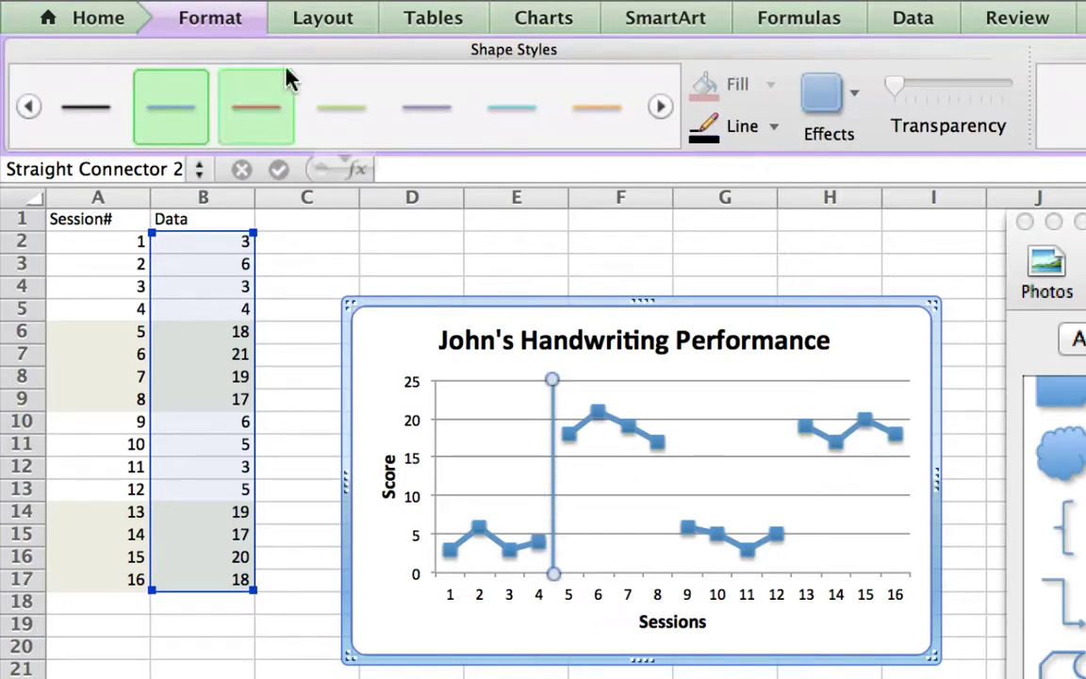
# Change the vertical line between sessions 4 and 5 to the long dash-dot style.
pyautogui.click(773, 128)
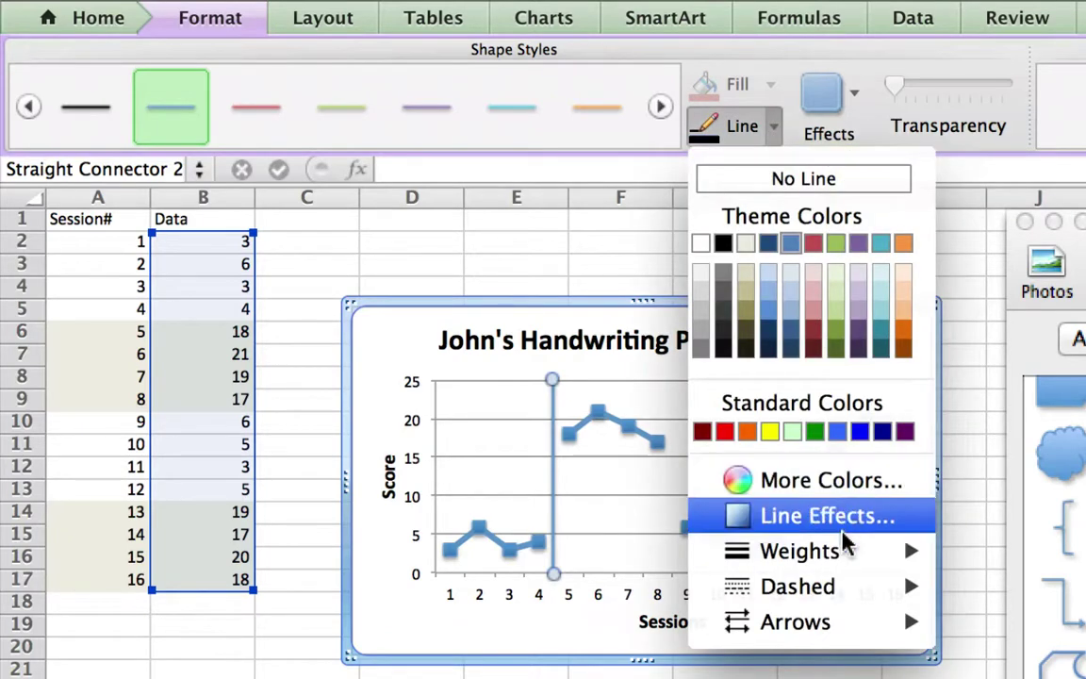
pyautogui.moveTo(848, 589)
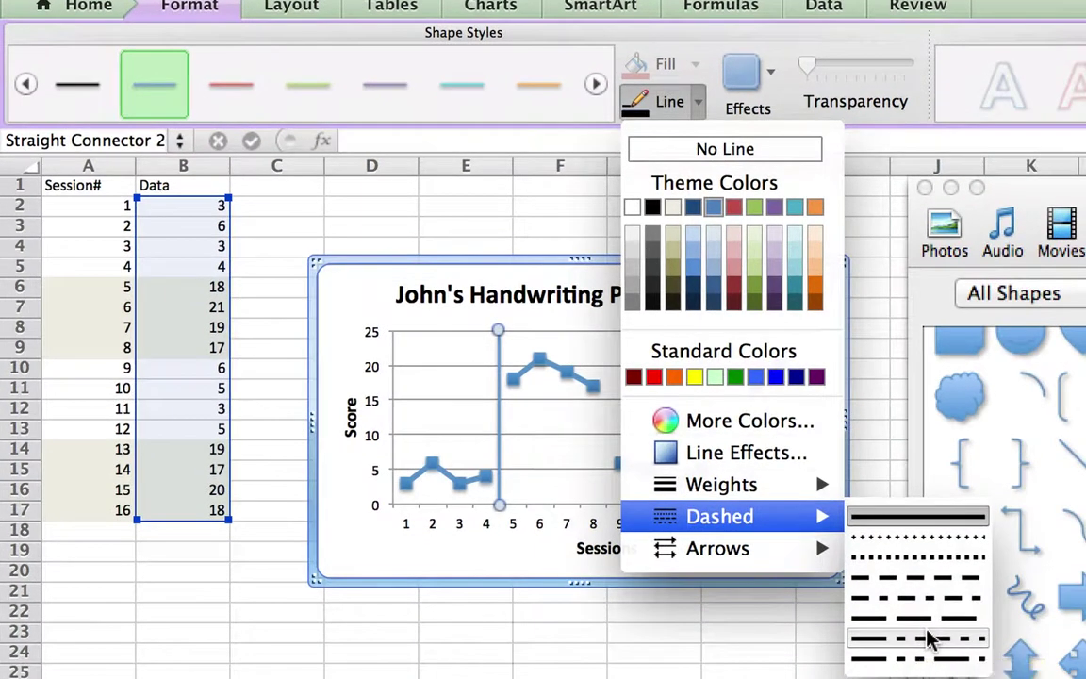
pyautogui.click(929, 639)
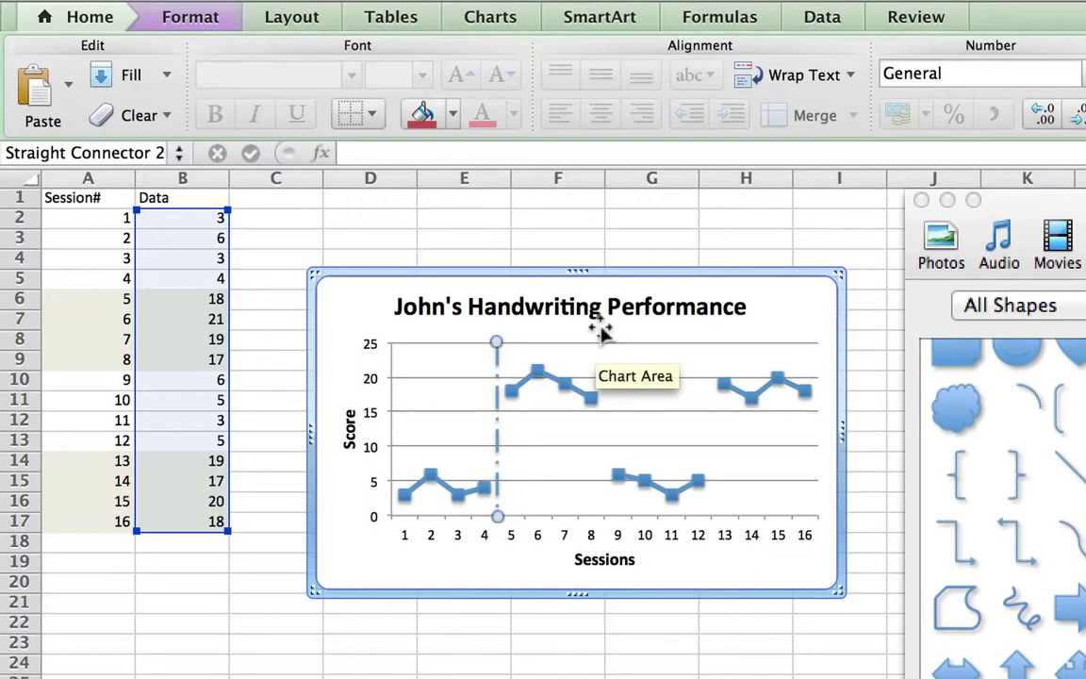
# Duplicate the dashed vertical line and place the copy midway between sessions 8 and 9, level with the original.
pyautogui.press('super+d')
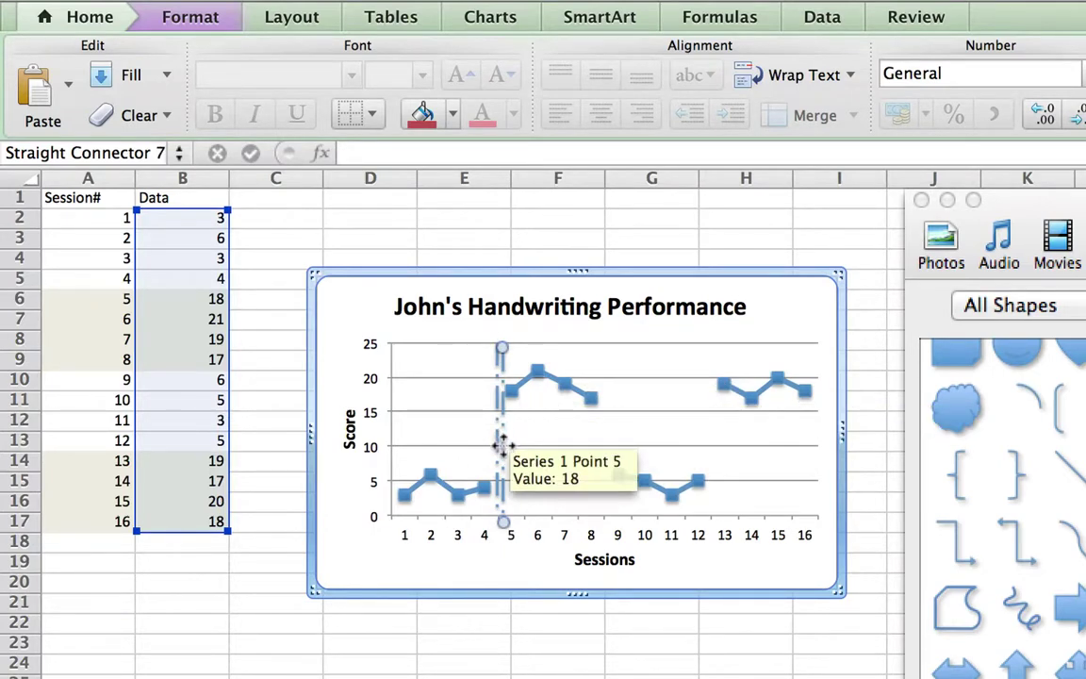
pyautogui.moveTo(503, 445); pyautogui.dragTo(506, 442)
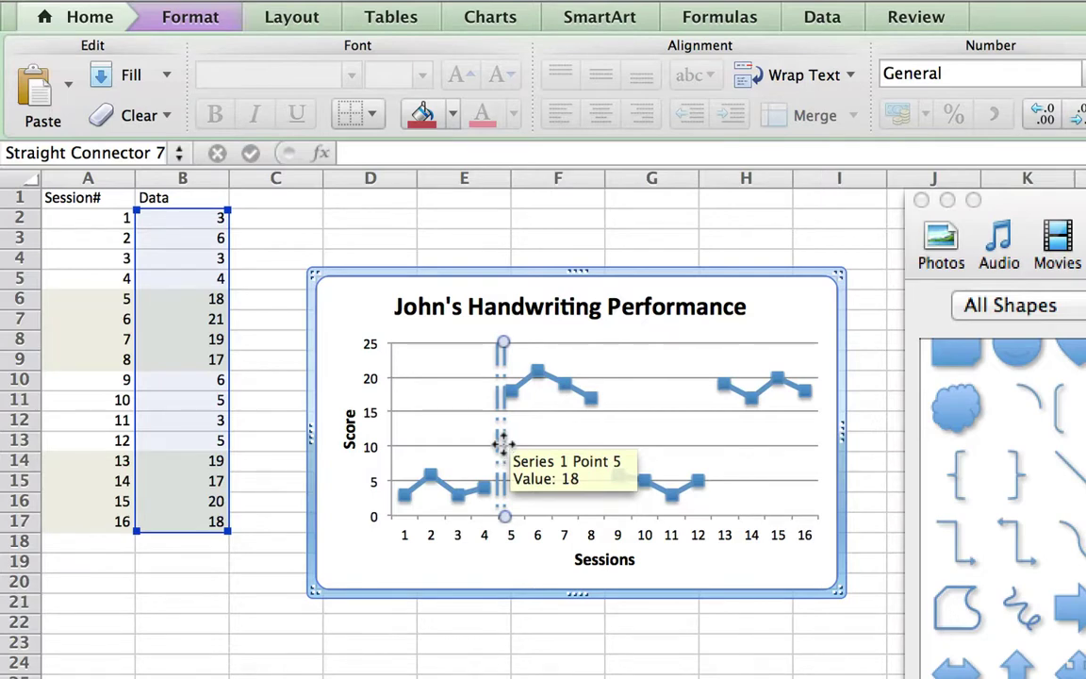
pyautogui.moveTo(502, 443); pyautogui.dragTo(579, 439)
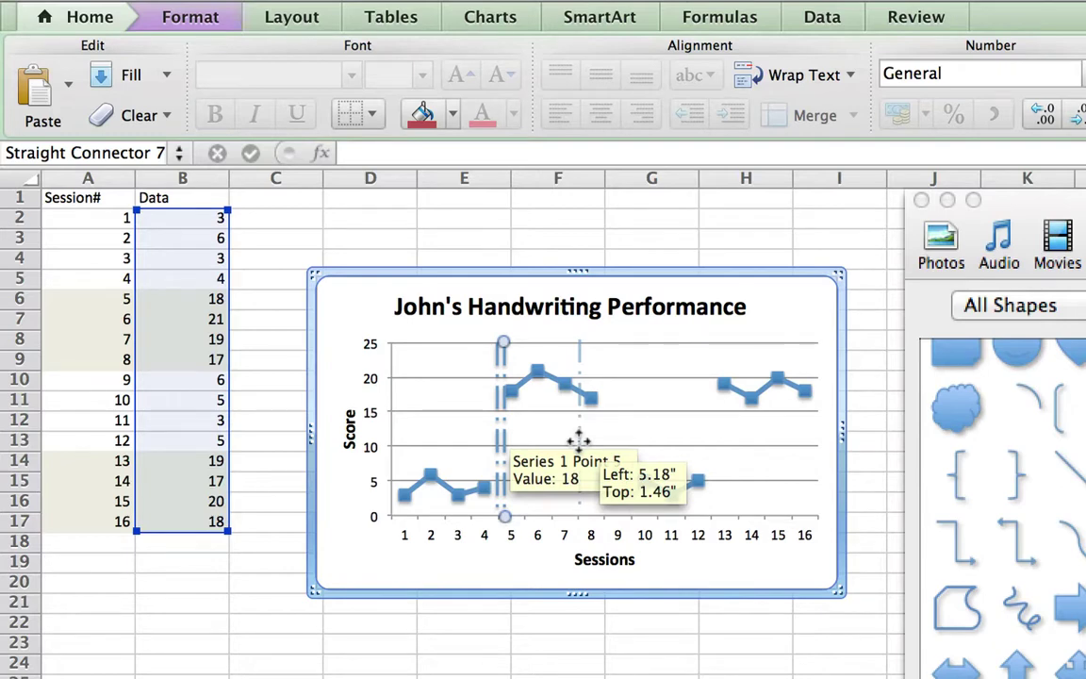
pyautogui.moveTo(579, 439); pyautogui.dragTo(606, 406)
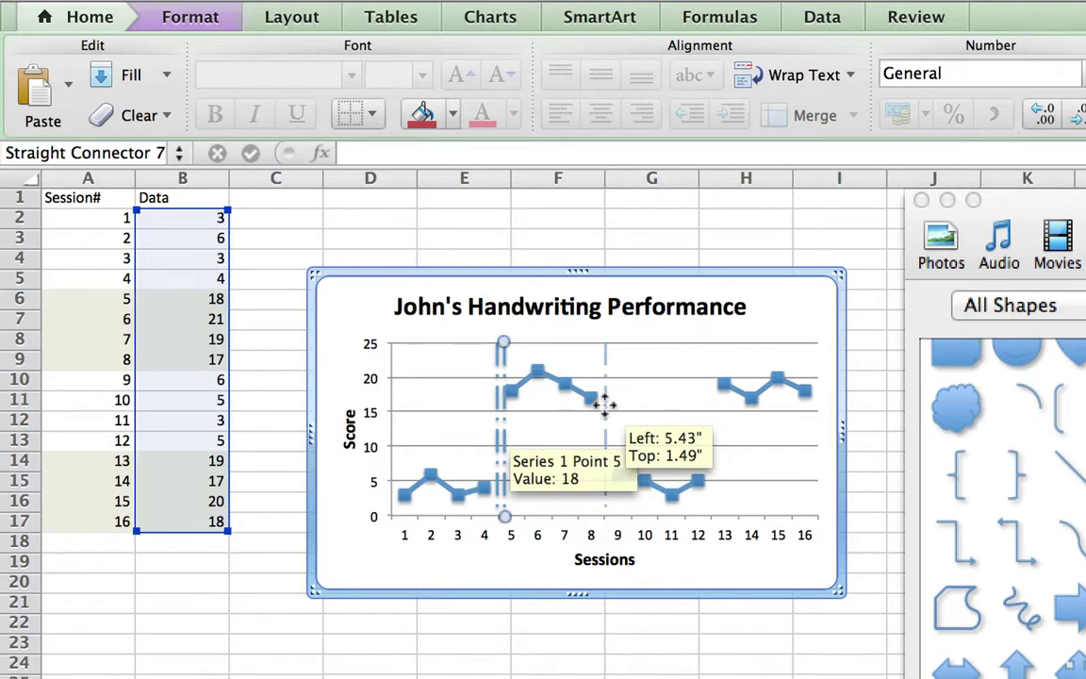
pyautogui.moveTo(605, 406); pyautogui.dragTo(606, 406)
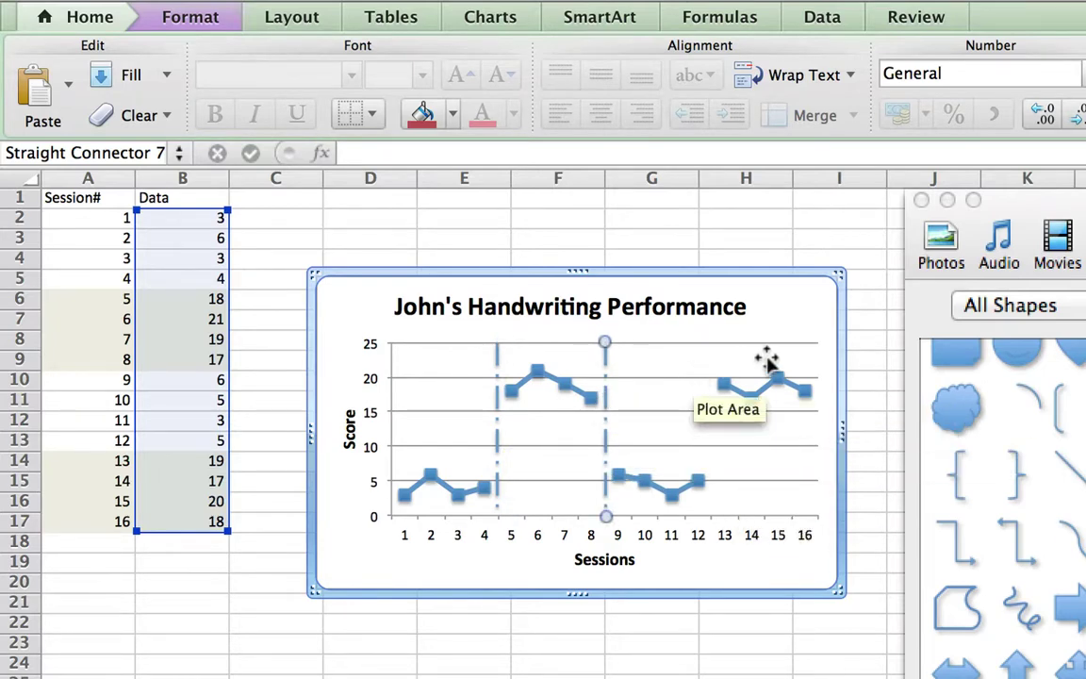
# Add another copy of the dashed vertical line midway between sessions 12 and 13, aligned in height with the other two.
pyautogui.press('super+v')
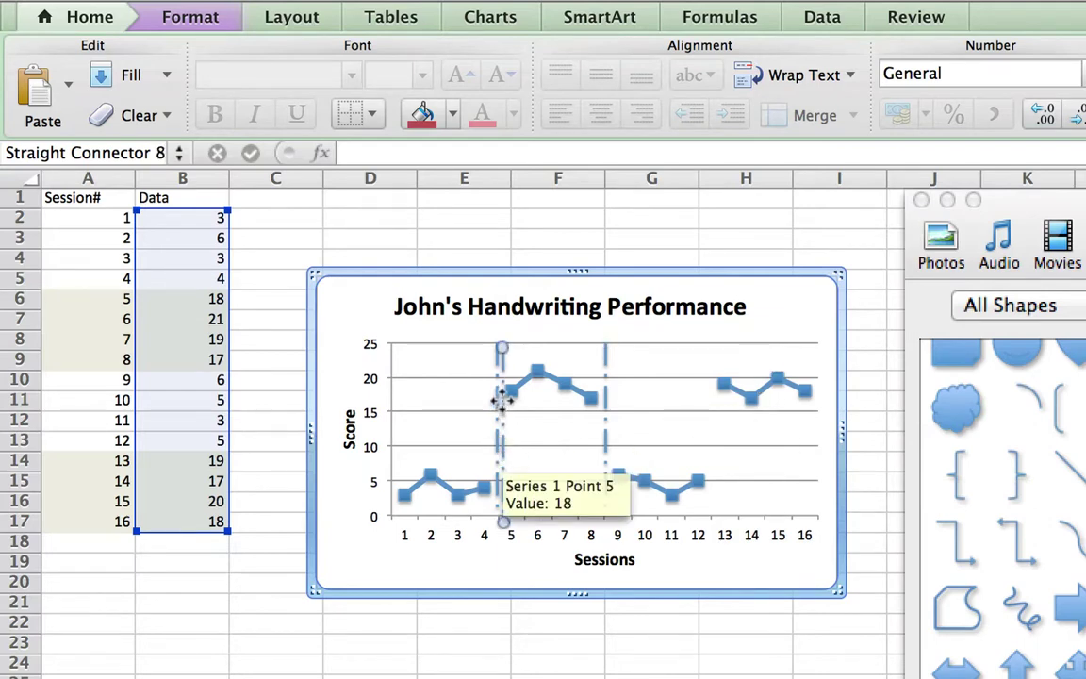
pyautogui.moveTo(502, 403); pyautogui.dragTo(504, 397)
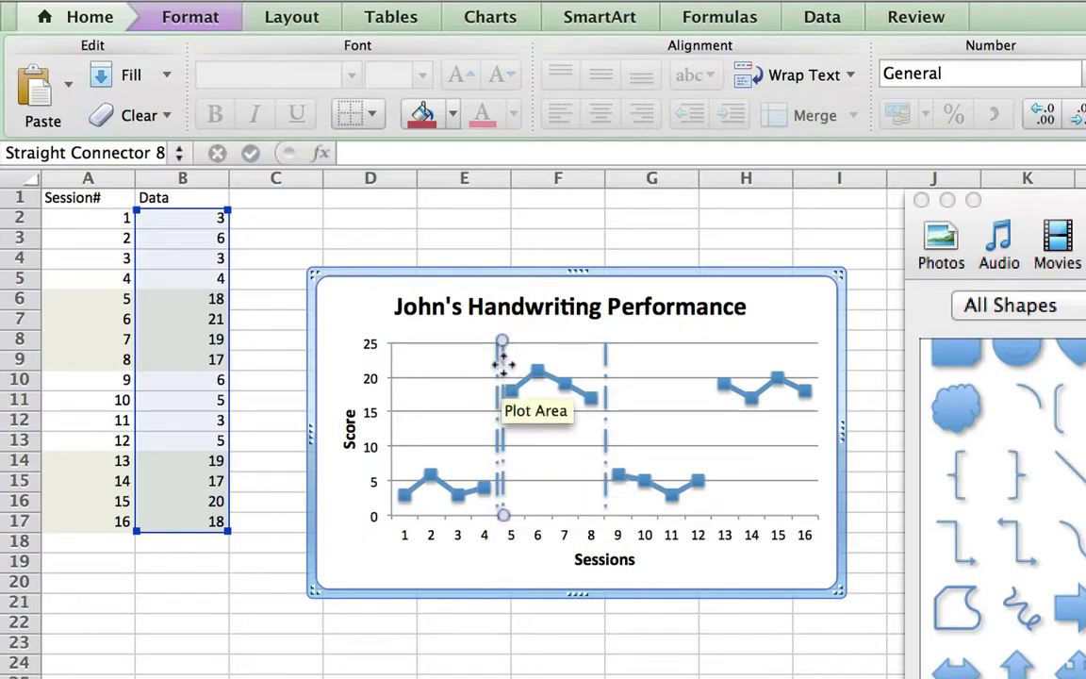
pyautogui.moveTo(501, 358); pyautogui.dragTo(504, 365)
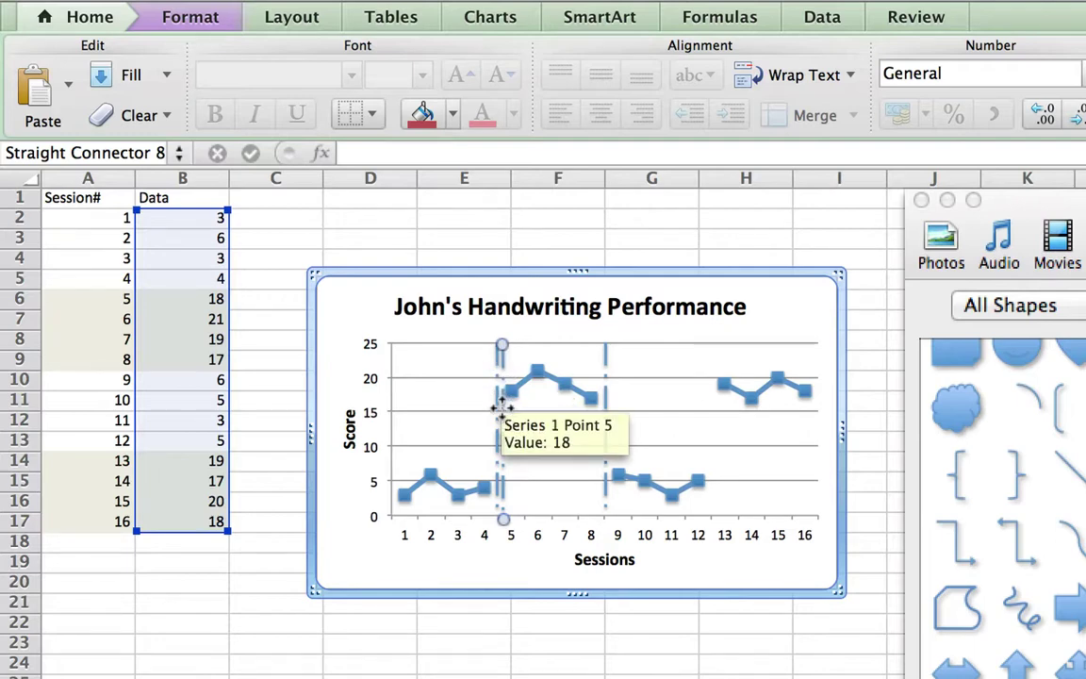
pyautogui.moveTo(503, 404); pyautogui.dragTo(503, 403)
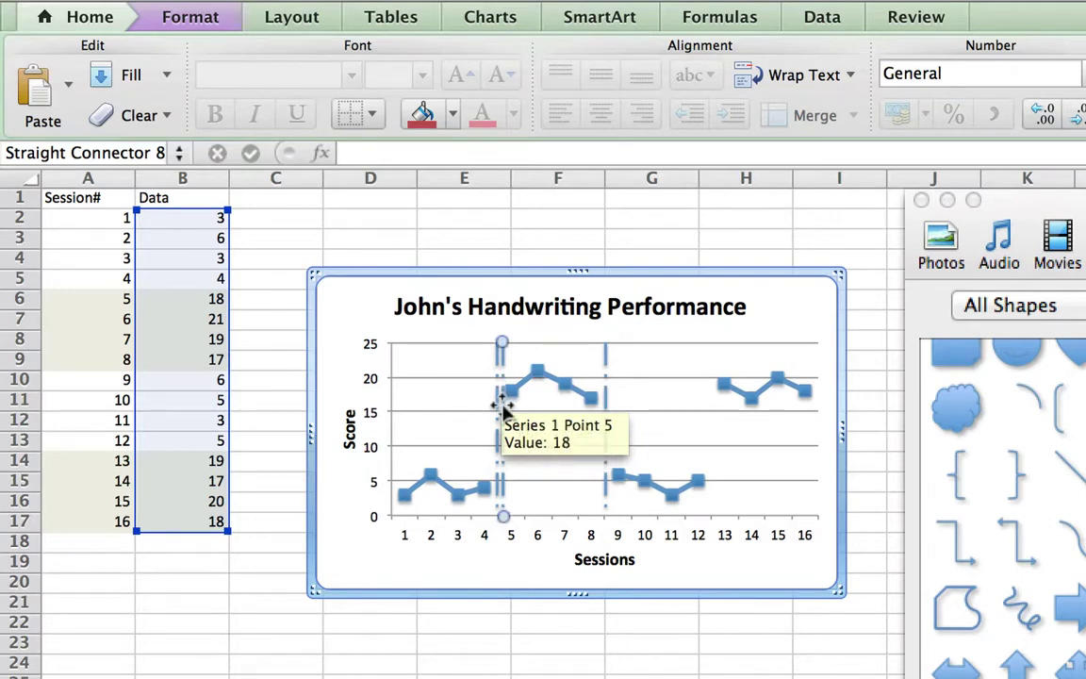
pyautogui.moveTo(503, 404); pyautogui.dragTo(711, 393)
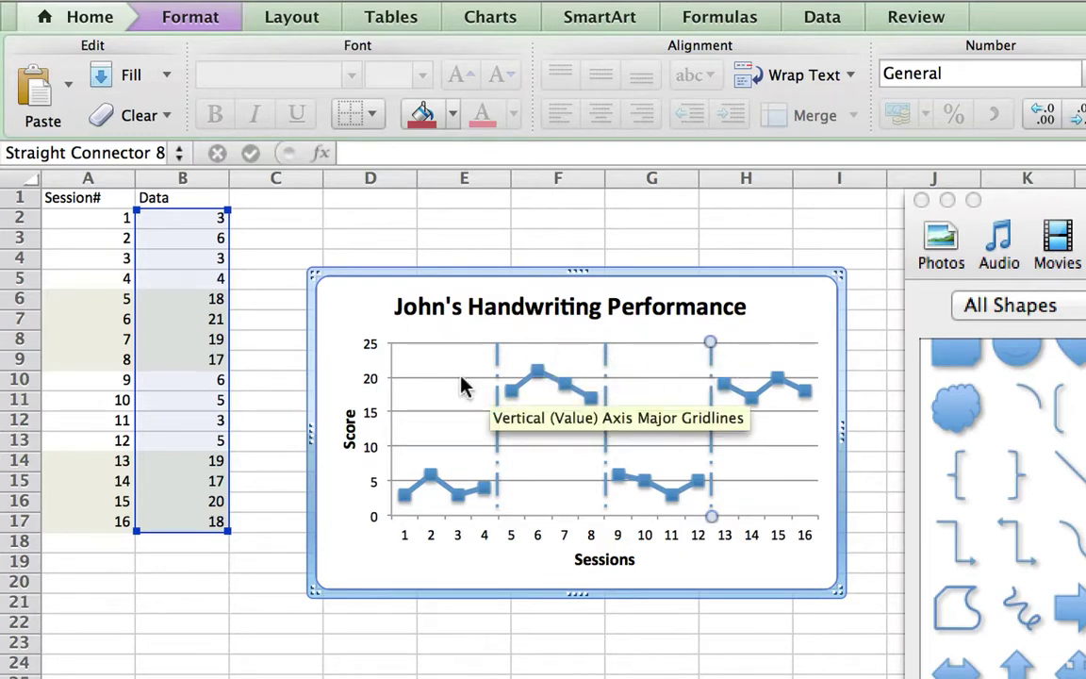
pyautogui.click(401, 329)
pyautogui.click(370, 13)
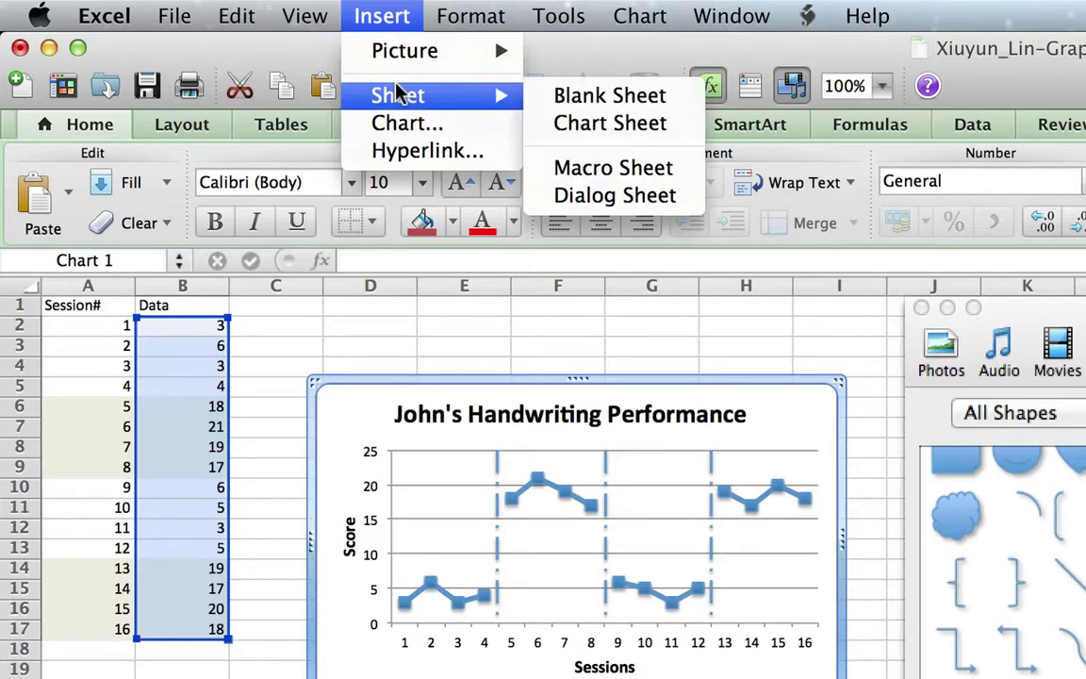
pyautogui.click(373, 14)
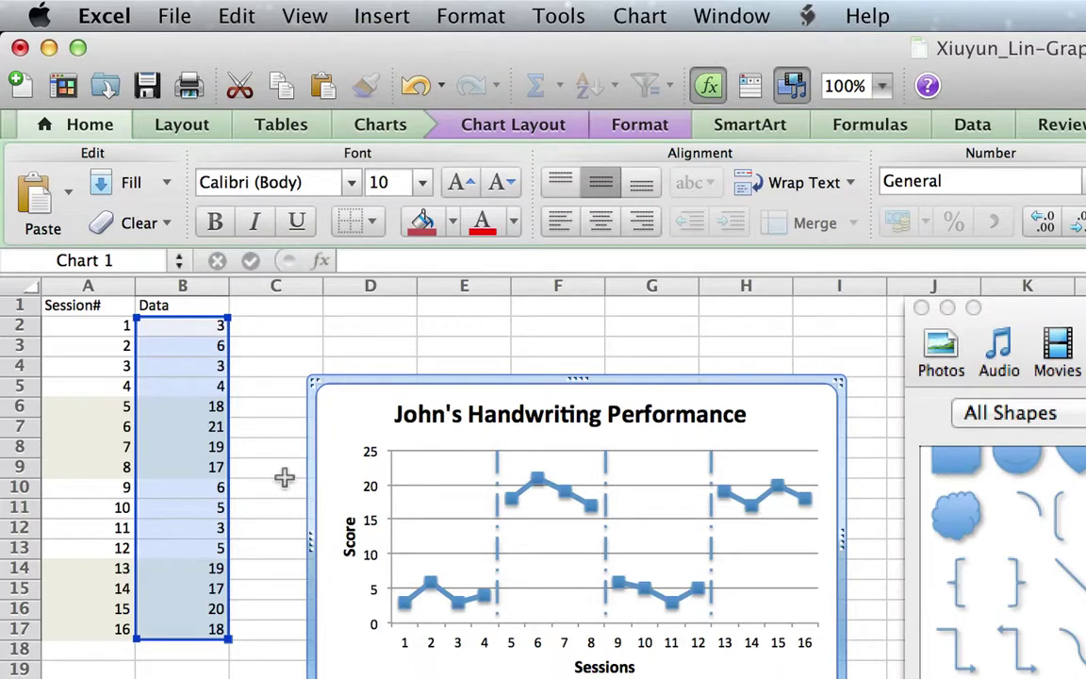
# Deselect the chart and add a bold "Baseline" text box at the top of the first phase, over sessions 1 to 4.
pyautogui.click(281, 446)
pyautogui.click(284, 359)
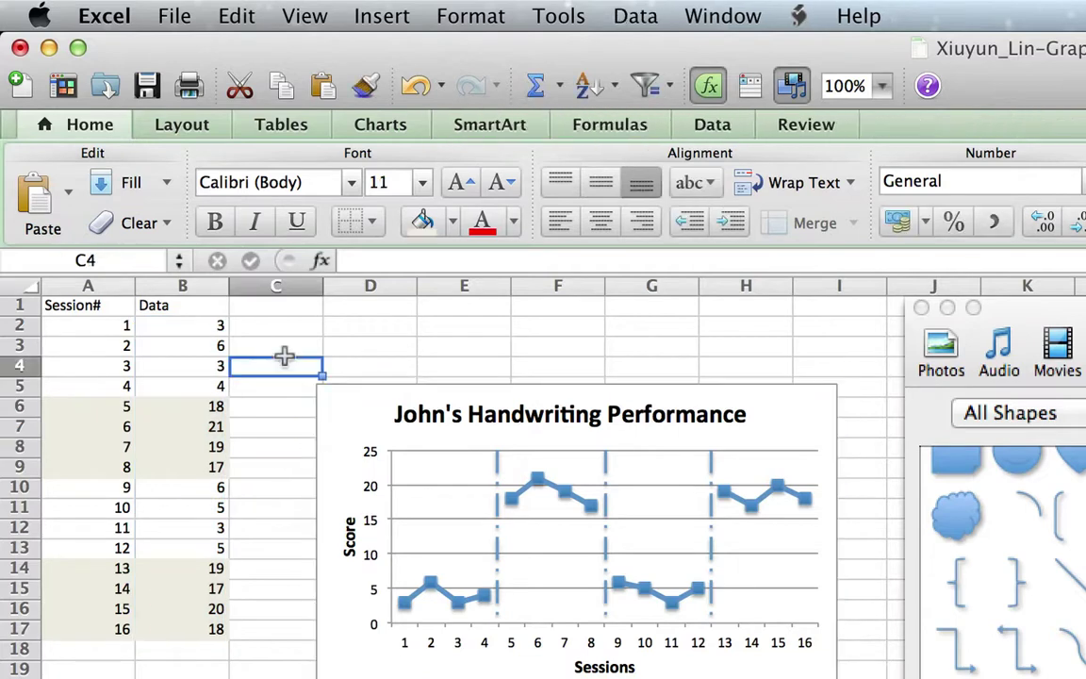
pyautogui.click(356, 359)
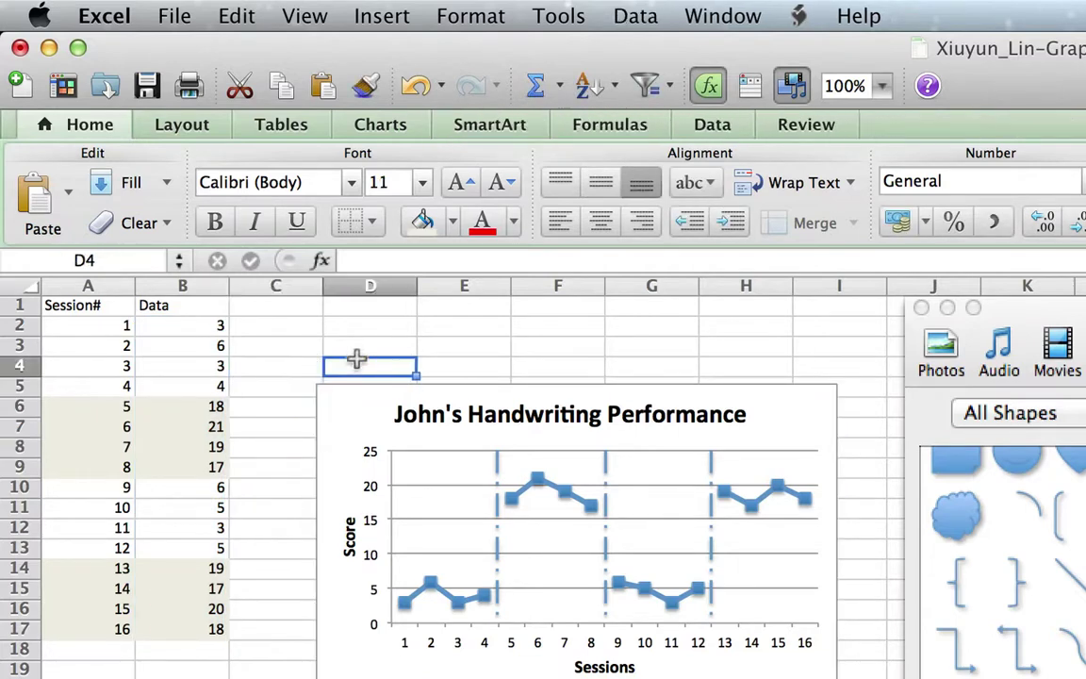
pyautogui.click(380, 17)
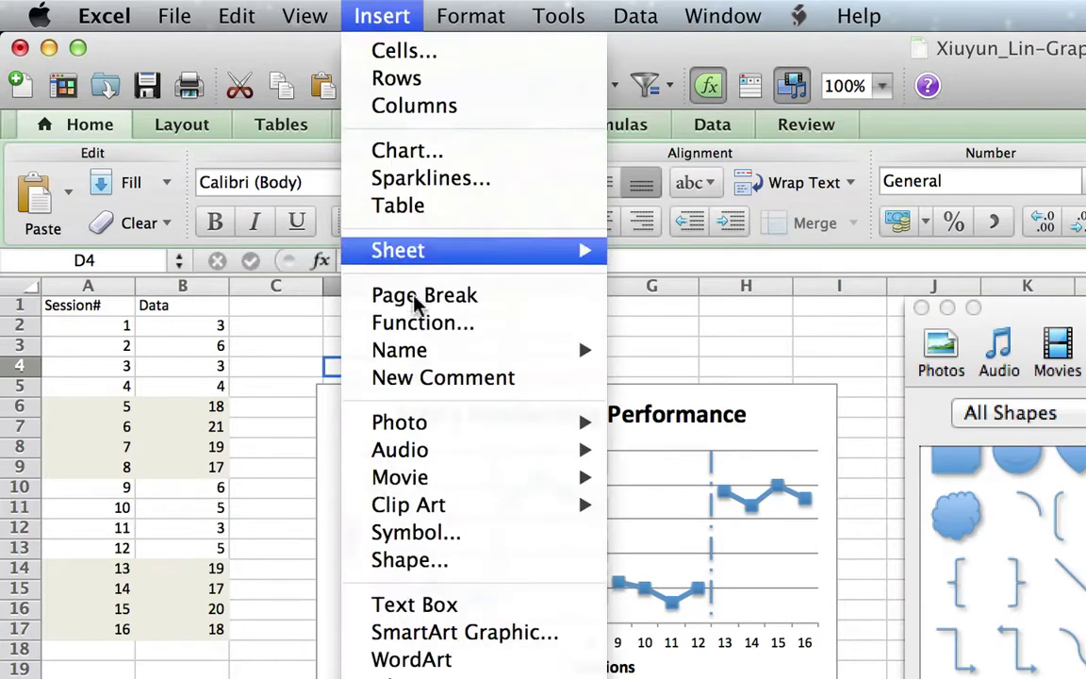
pyautogui.click(439, 607)
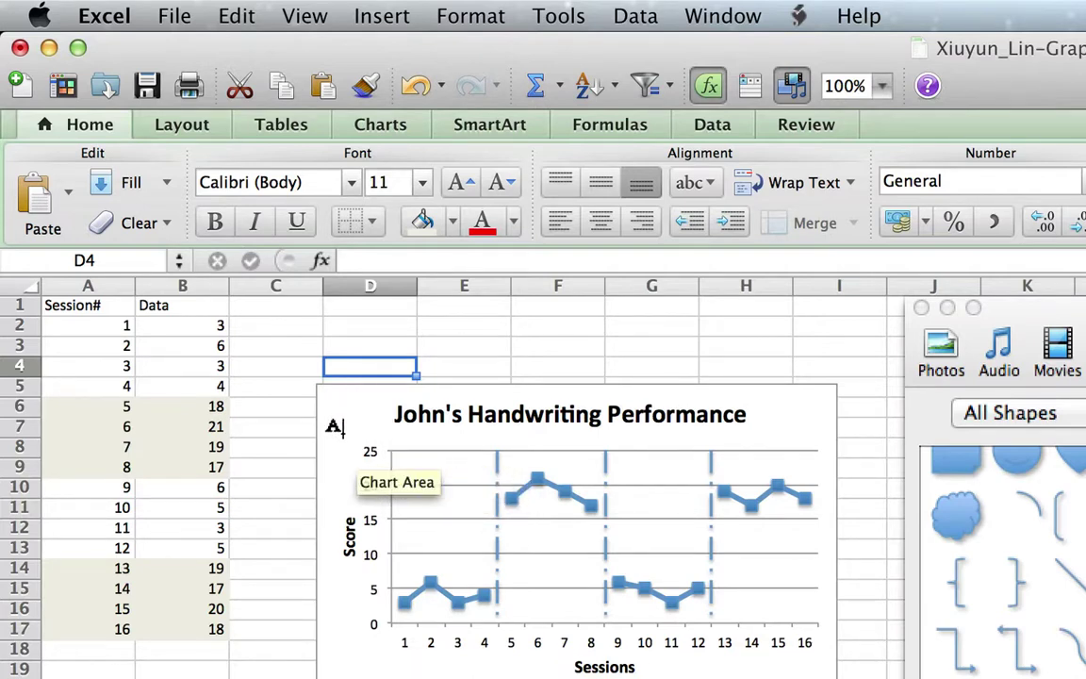
pyautogui.click(398, 463)
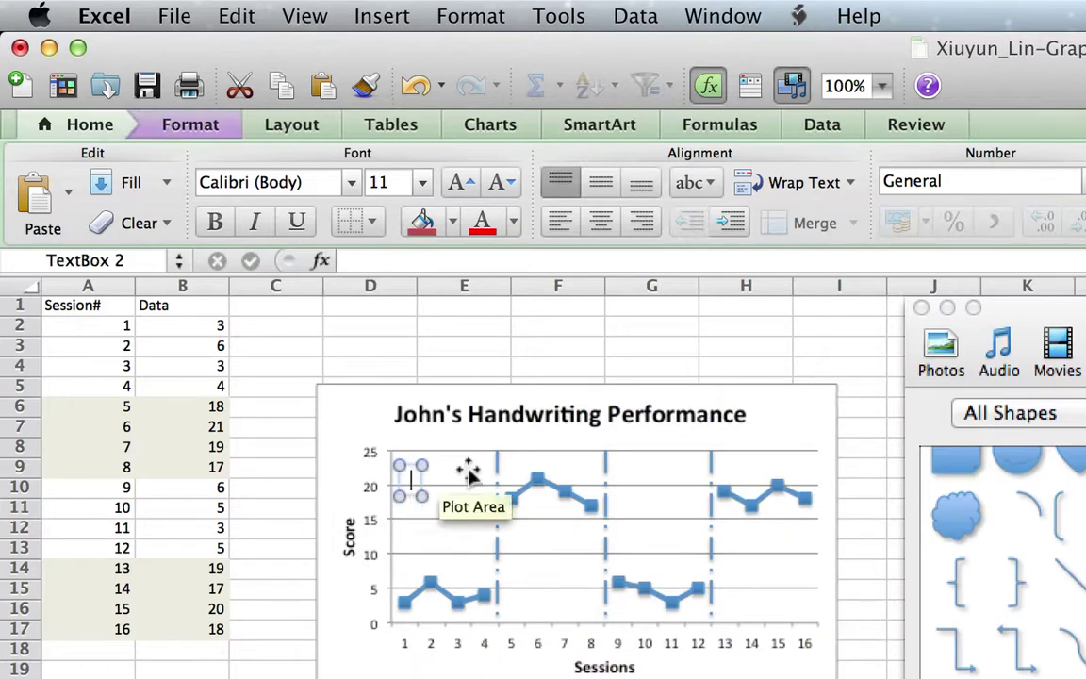
pyautogui.write('Baseline')
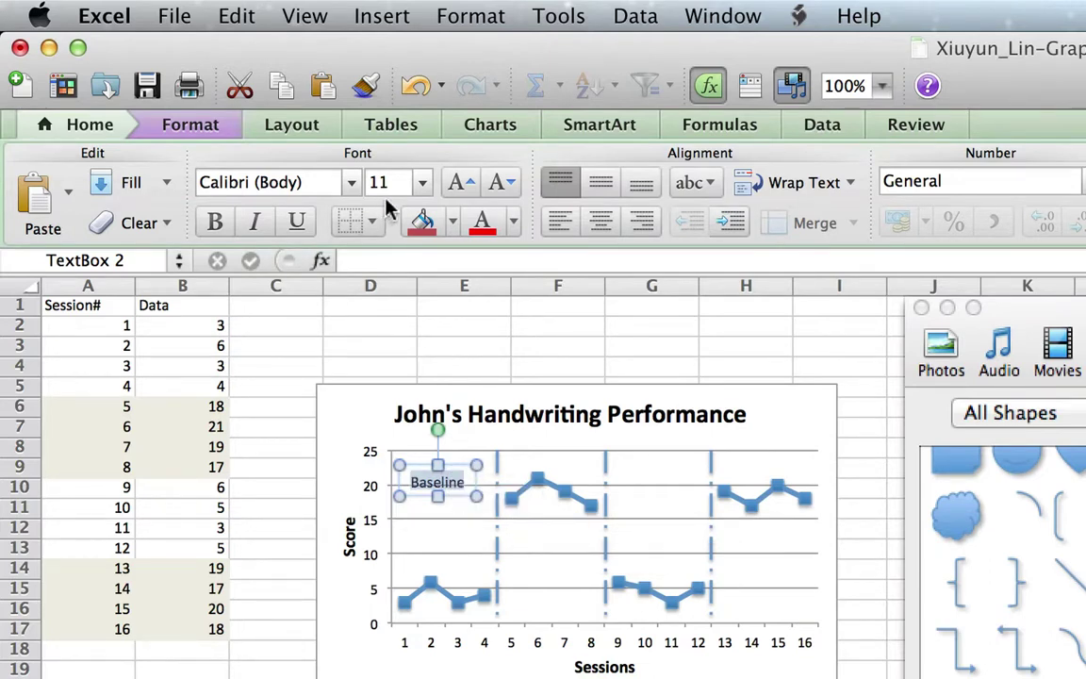
pyautogui.click(214, 222)
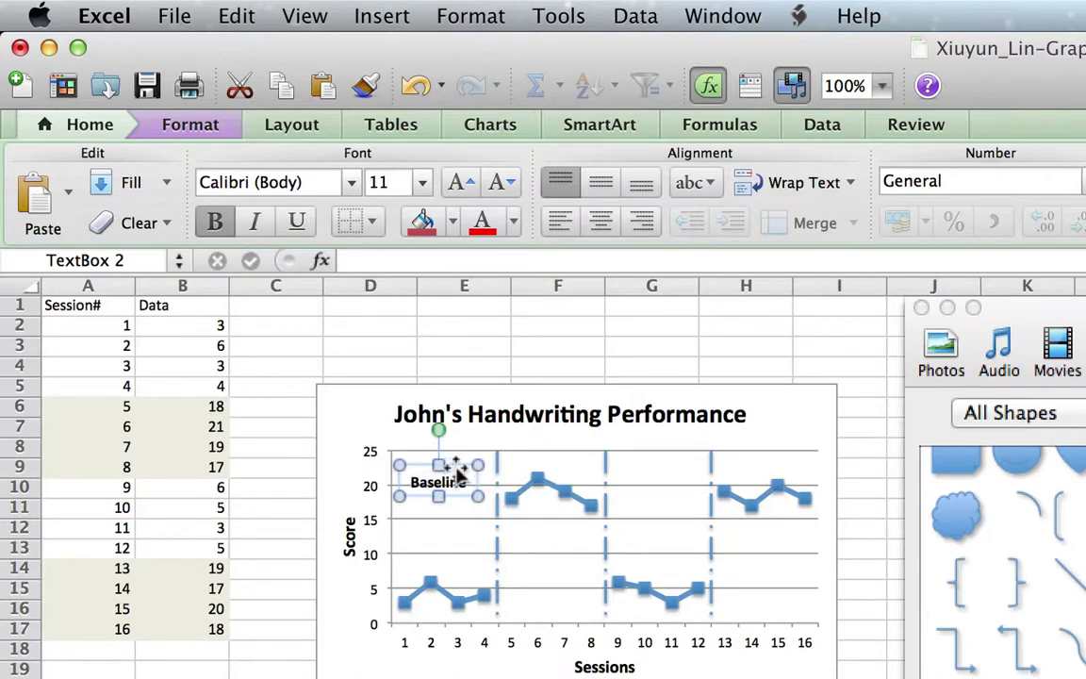
pyautogui.moveTo(457, 471)
pyautogui.mouseDown()
pyautogui.moveTo(458, 457)
pyautogui.moveTo(458, 472)
pyautogui.mouseUp()
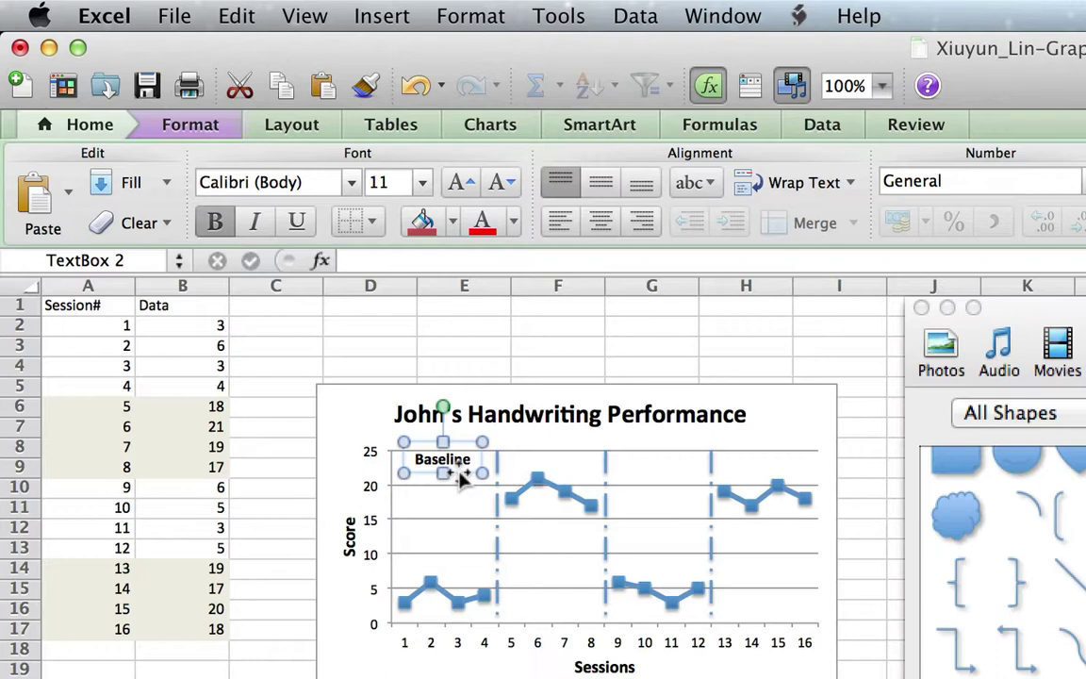
# Duplicate the Baseline label and move the copy to the same height over the second phase, sessions 5 to 8.
pyautogui.press('super+d')
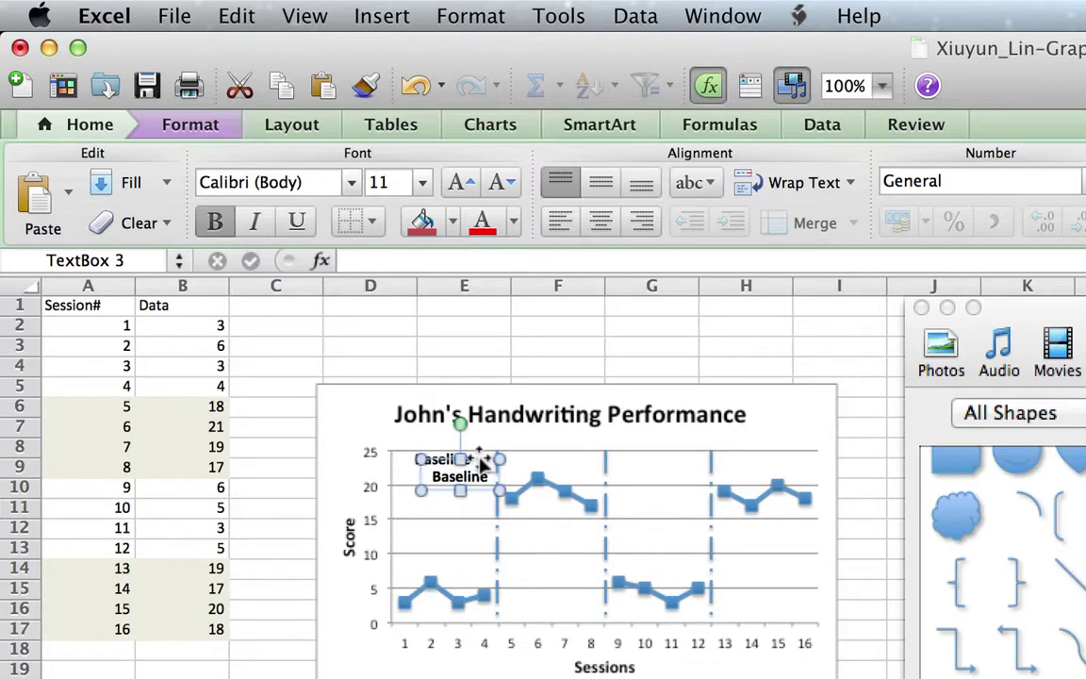
pyautogui.moveTo(483, 463); pyautogui.dragTo(481, 455)
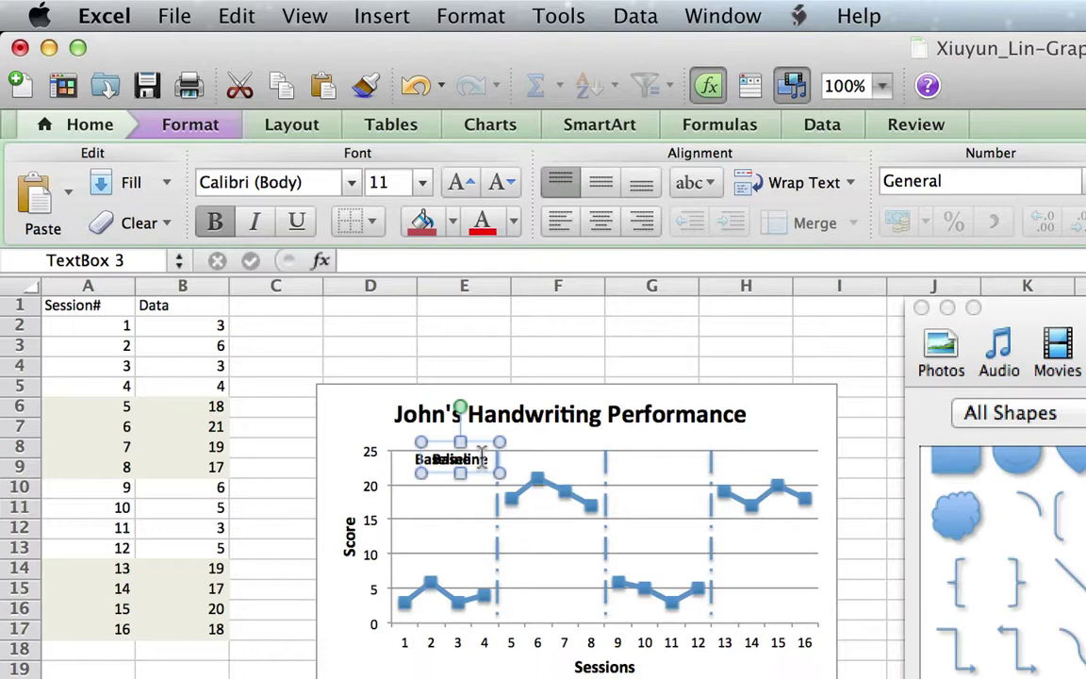
pyautogui.moveTo(482, 460); pyautogui.dragTo(482, 460)
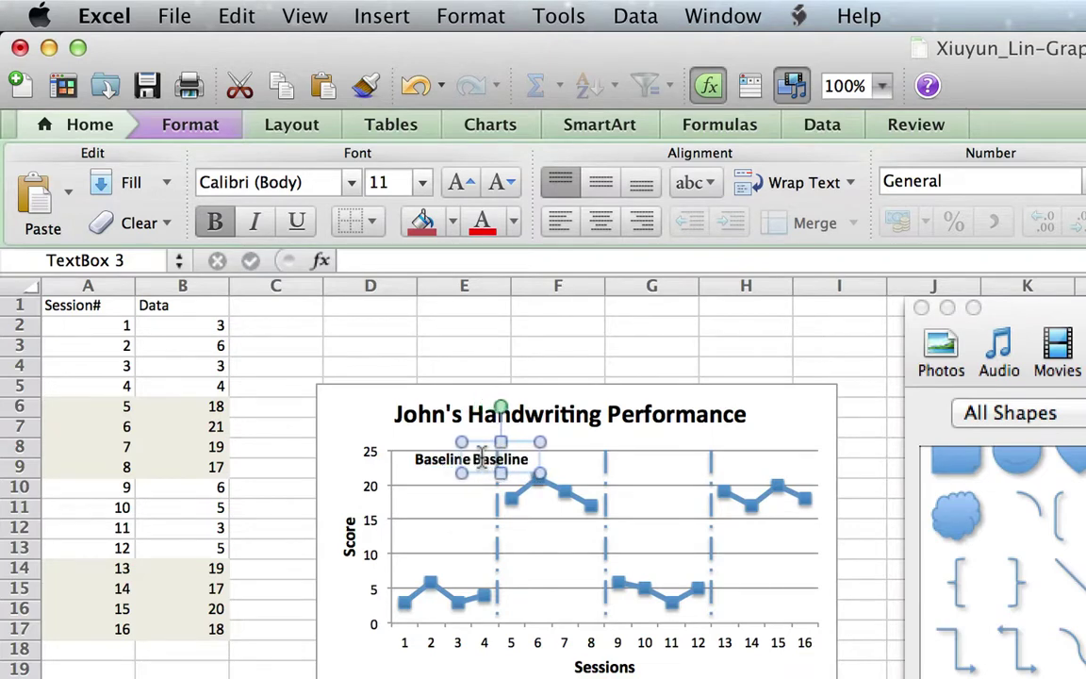
pyautogui.press('Right')
pyautogui.press('Right')
pyautogui.press('Right')
pyautogui.press('Right')
pyautogui.press('Right')
pyautogui.press('Right')
pyautogui.press('Right')
pyautogui.press('Right')
pyautogui.press('Right')
pyautogui.press('Right')
pyautogui.press('Right')
pyautogui.press('Right')
pyautogui.press('Right')
pyautogui.press('Right')
pyautogui.press('Right')
pyautogui.press('Right')
pyautogui.press('Right')
pyautogui.press('Right')
pyautogui.press('Right')
pyautogui.press('Right')
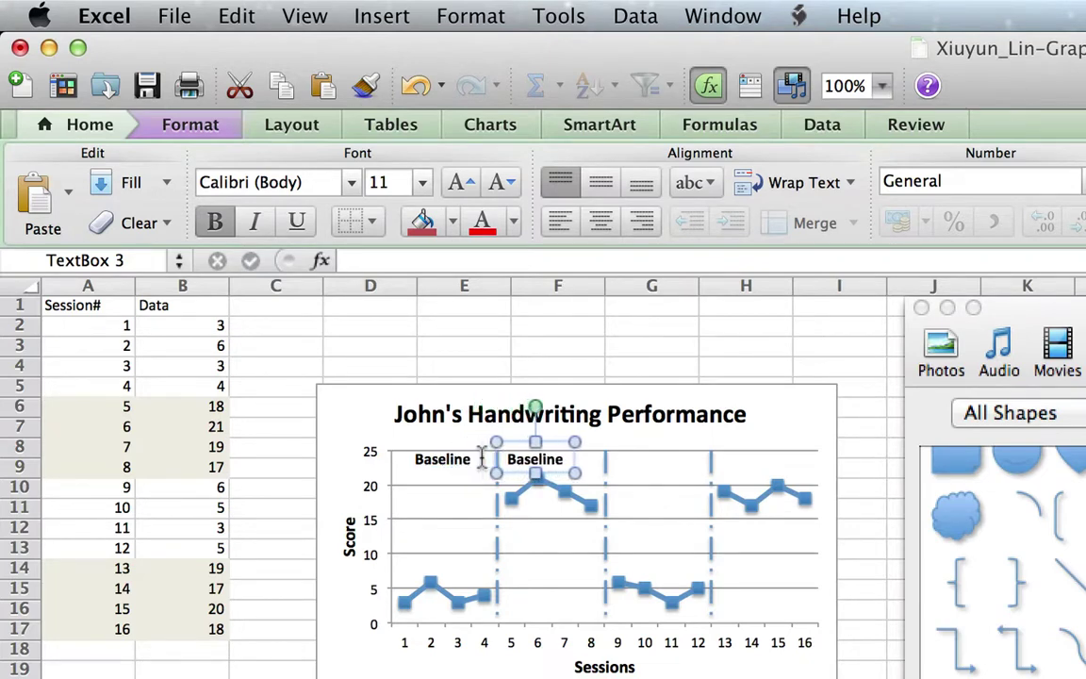
pyautogui.press('Right')
pyautogui.press('Right')
pyautogui.press('Right')
pyautogui.press('Right')
pyautogui.press('Right')
pyautogui.press('Right')
pyautogui.press('Right')
pyautogui.press('Right')
pyautogui.press('Right')
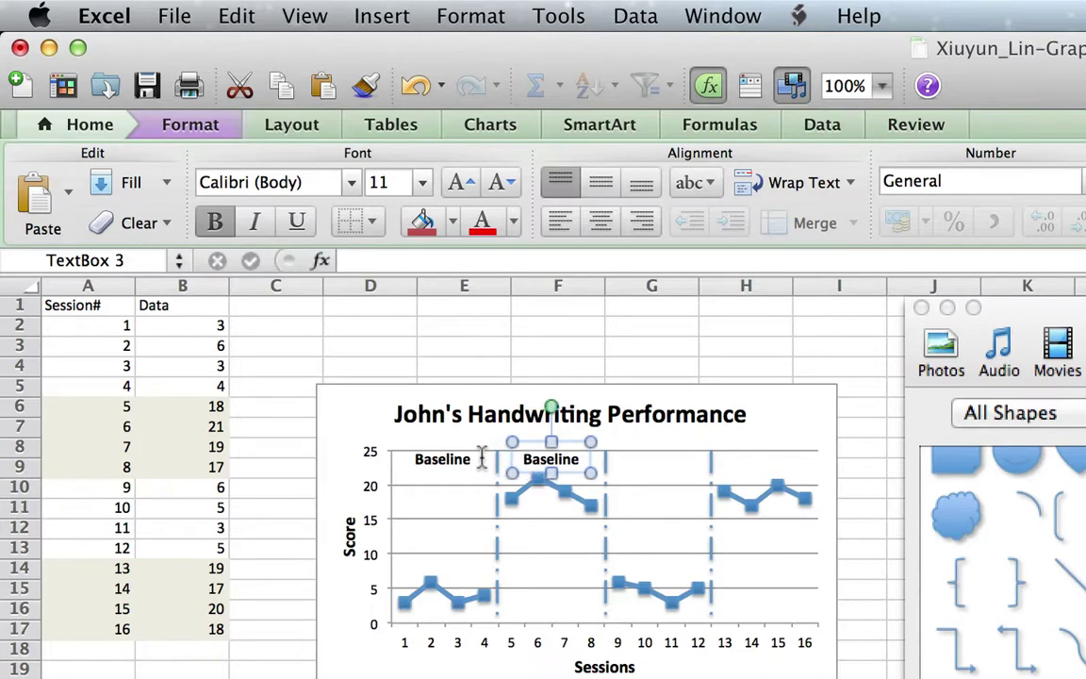
pyautogui.press('Left')
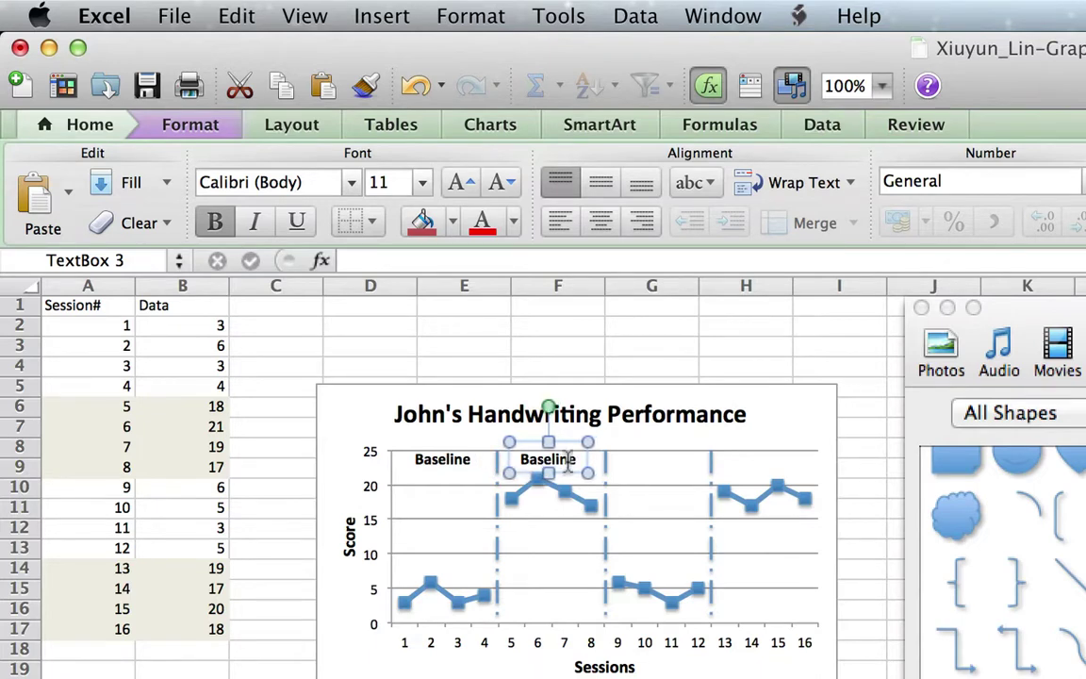
# Replace the text of the second phase's label with "Encouragement".
pyautogui.click(552, 472)
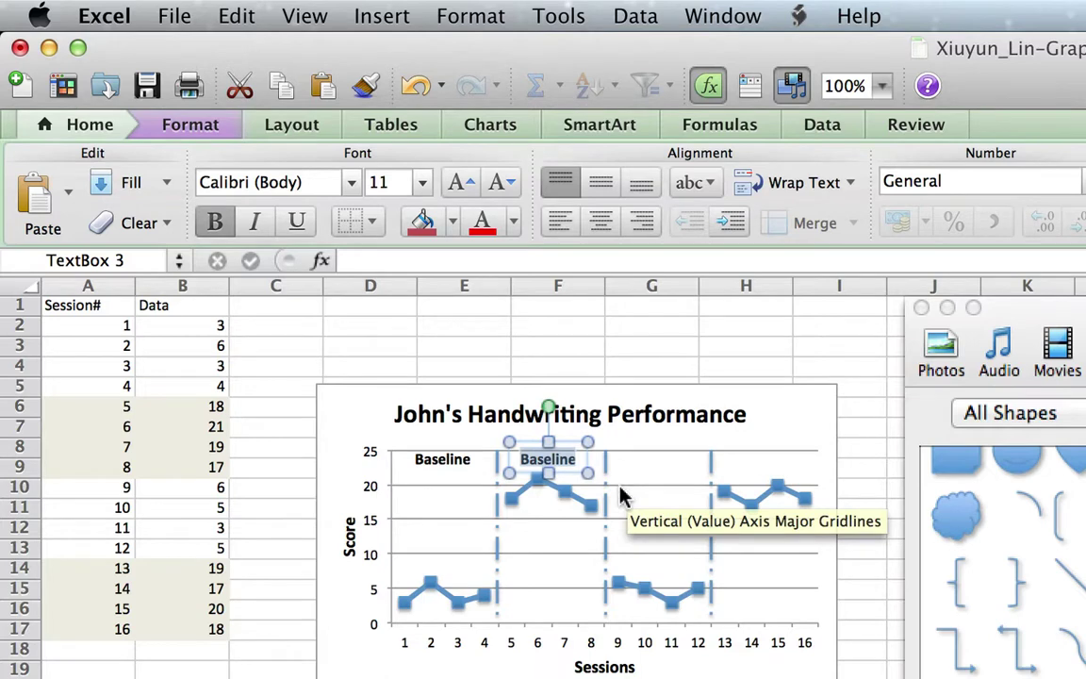
pyautogui.write('Enc')
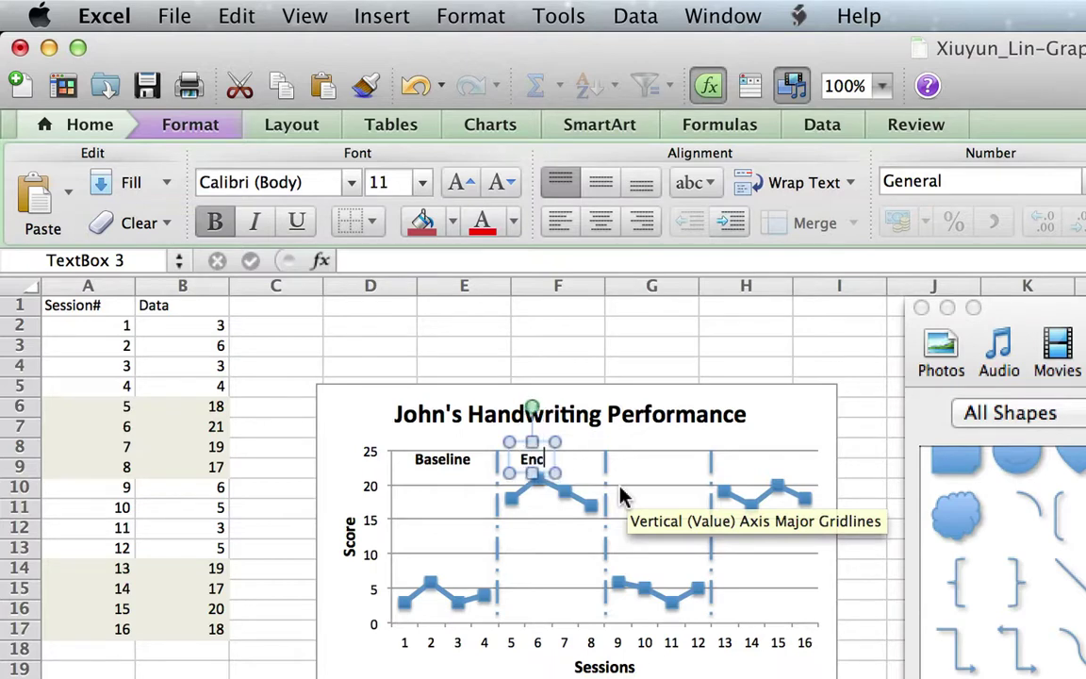
pyautogui.write('ouragement')
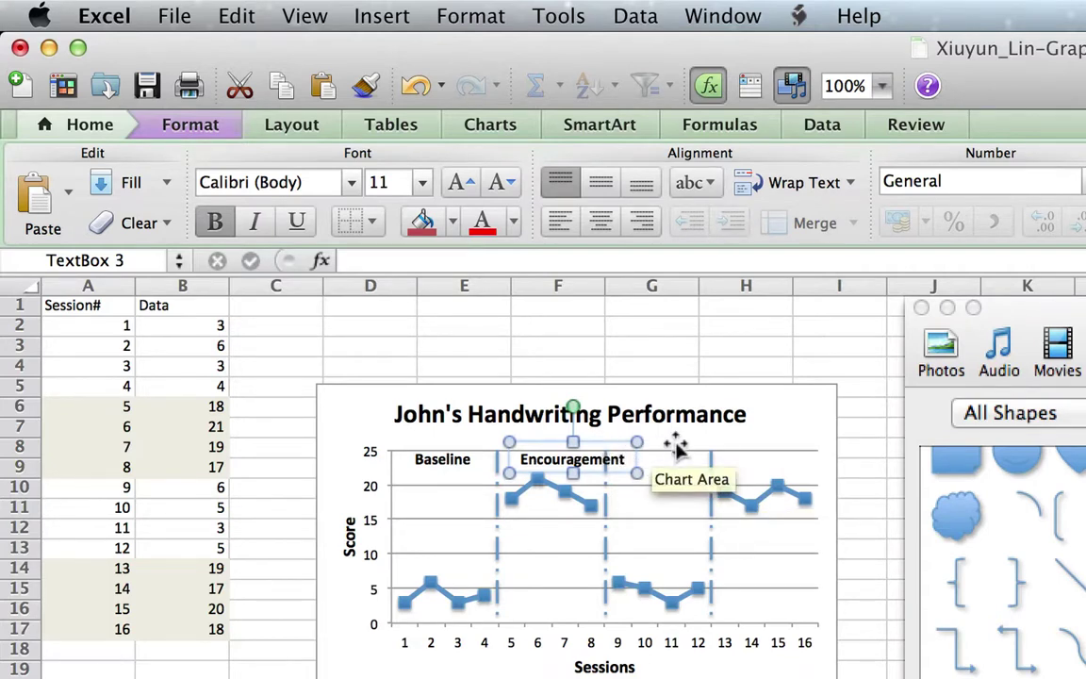
# Shift the Encouragement label so it sits centred between the first two dashed phase-change lines.
pyautogui.press('Left')
pyautogui.press('Left')
pyautogui.press('Left')
pyautogui.press('Left')
pyautogui.press('Left')
pyautogui.press('Left')
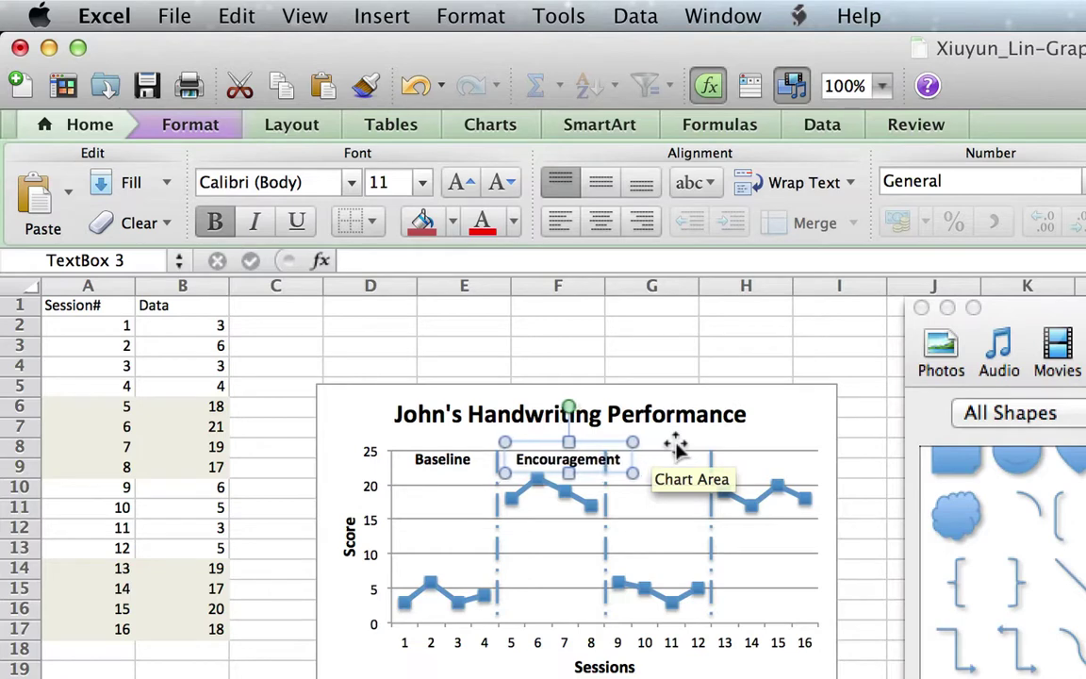
pyautogui.press('Left')
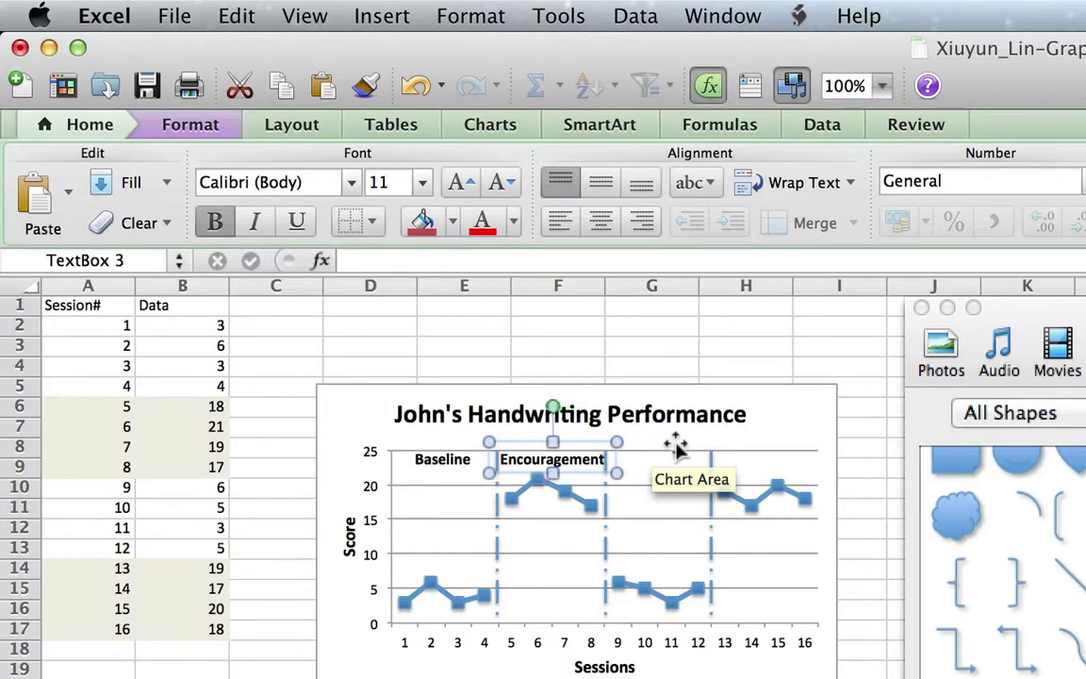
pyautogui.press('Left')
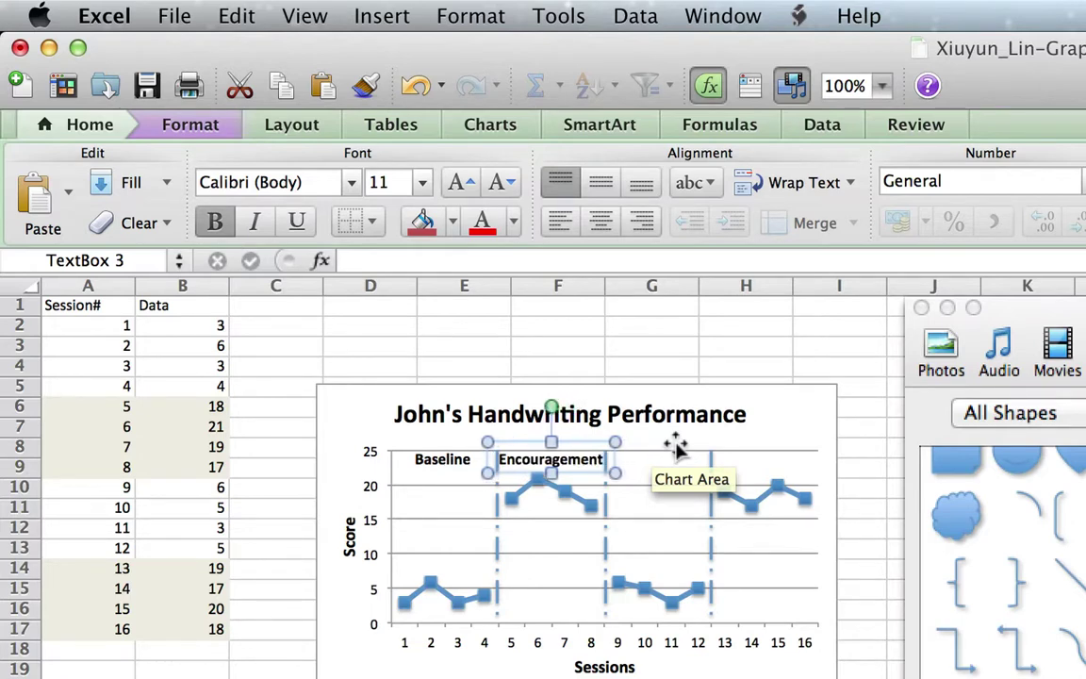
# Paste another copy of the Baseline label into the chart and centre it at the top of the third phase, over sessions 9 to 12.
pyautogui.click(710, 448)
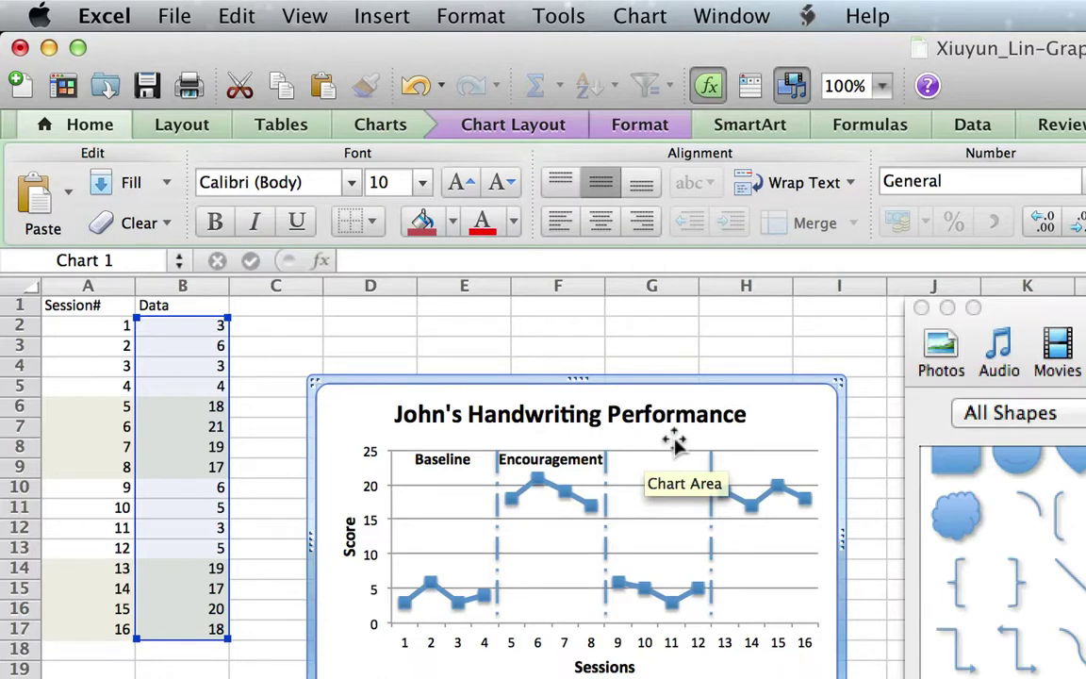
pyautogui.press('super+v')
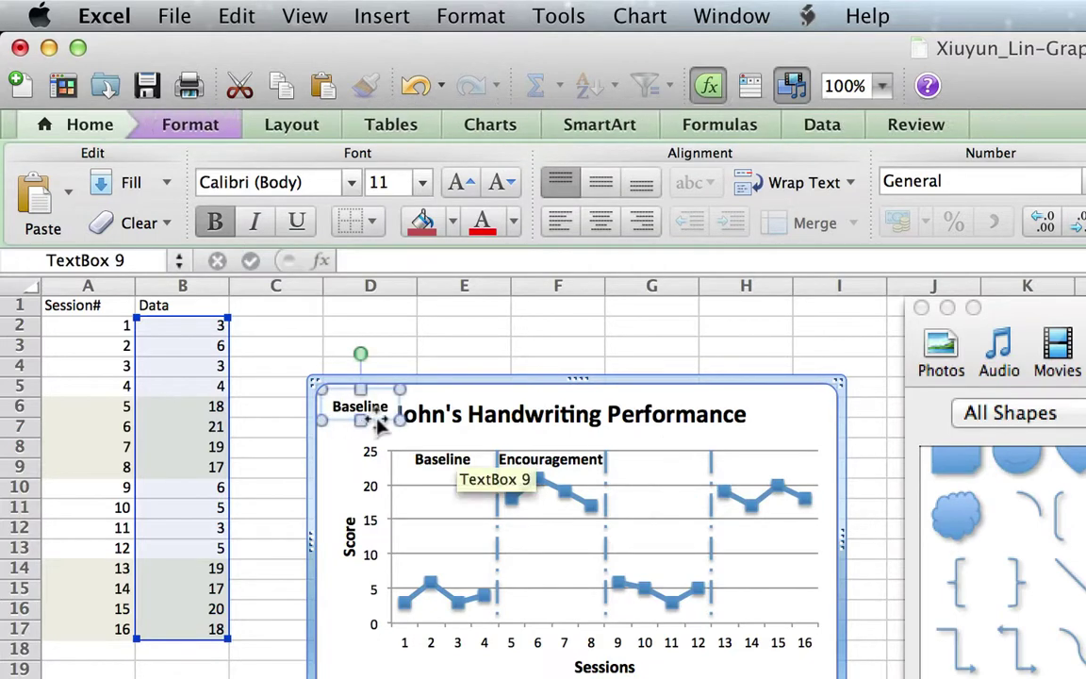
pyautogui.moveTo(382, 428); pyautogui.dragTo(594, 468)
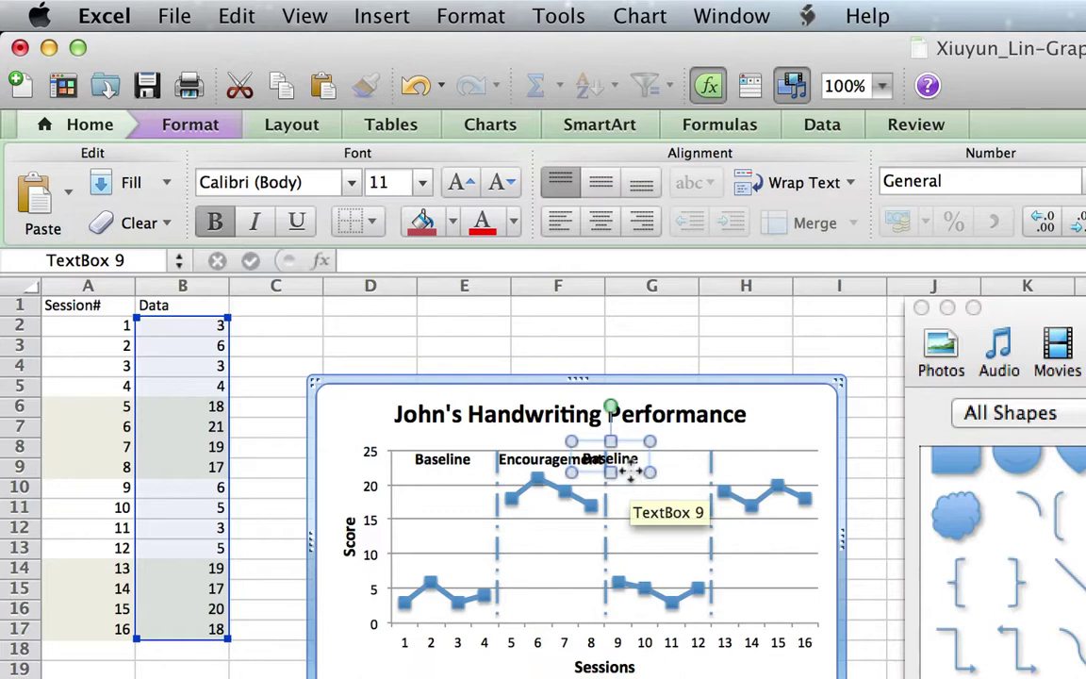
pyautogui.moveTo(630, 470); pyautogui.dragTo(681, 472)
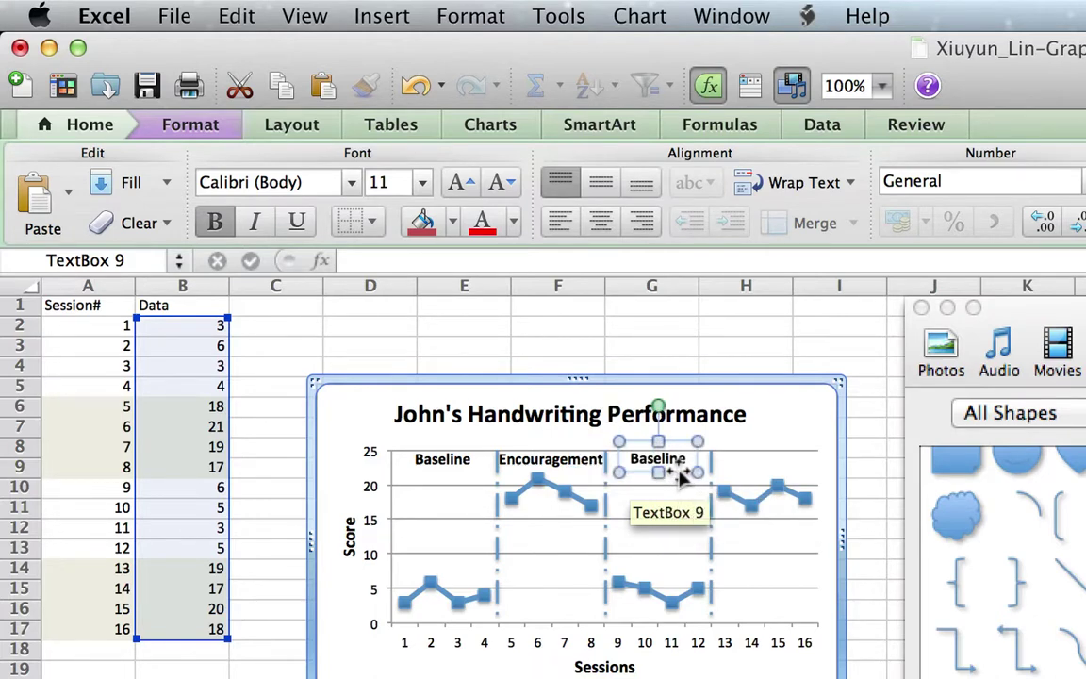
# Duplicate the third phase's Baseline label and move the copy to the same height over the fourth phase, sessions 13 to 16.
pyautogui.press('super+c')
pyautogui.press('super+v')
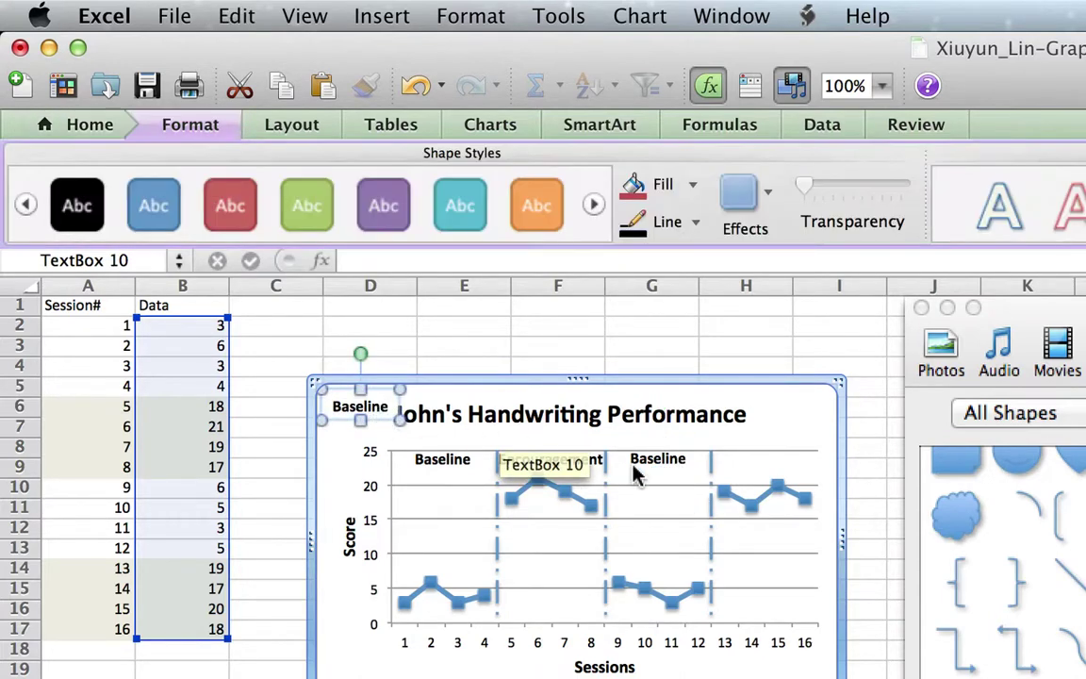
pyautogui.moveTo(380, 420); pyautogui.dragTo(723, 467)
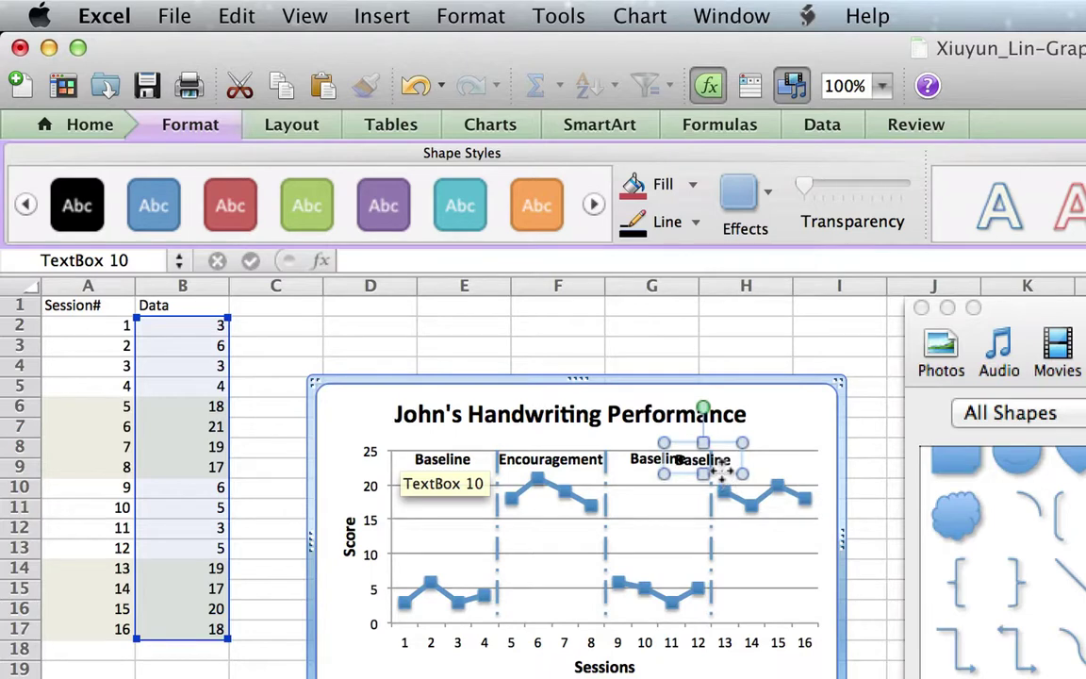
pyautogui.moveTo(722, 465); pyautogui.dragTo(770, 467)
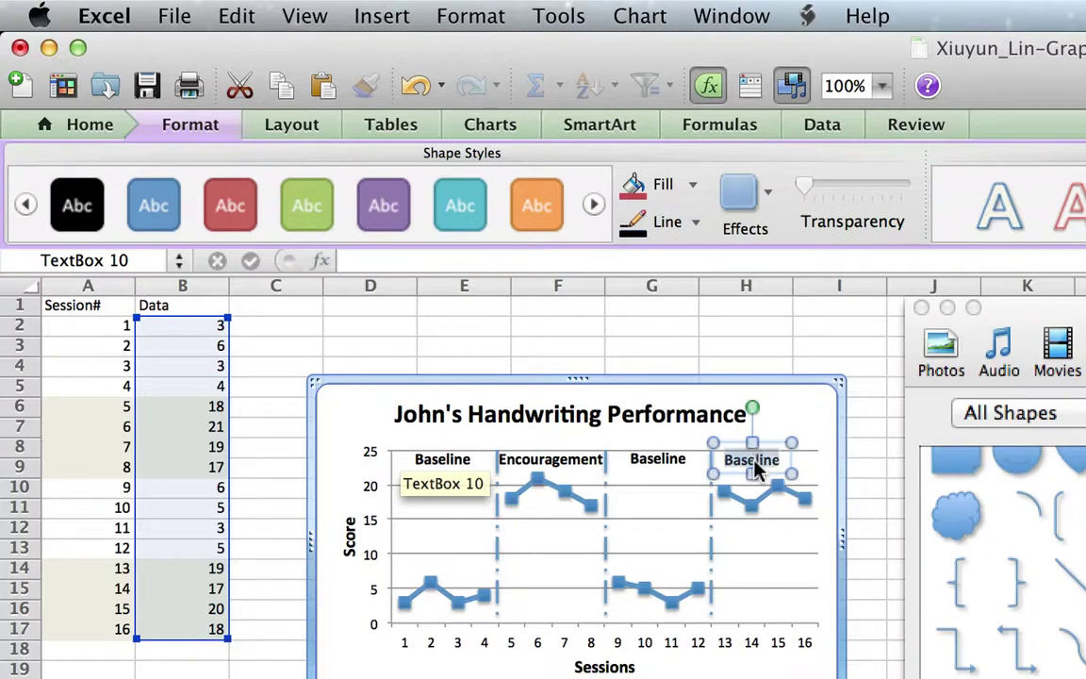
# Replace the fourth phase's label text with "Encouragement" and nudge the label slightly left so it fits over sessions 13 to 16.
pyautogui.write('Encourag')
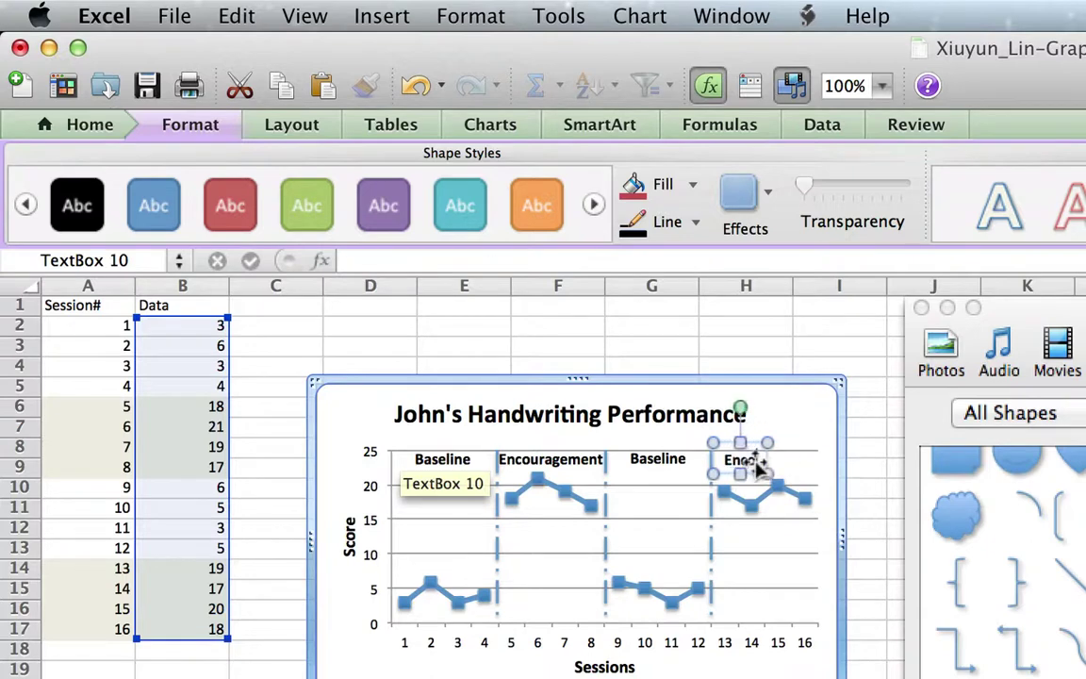
pyautogui.write('ement')
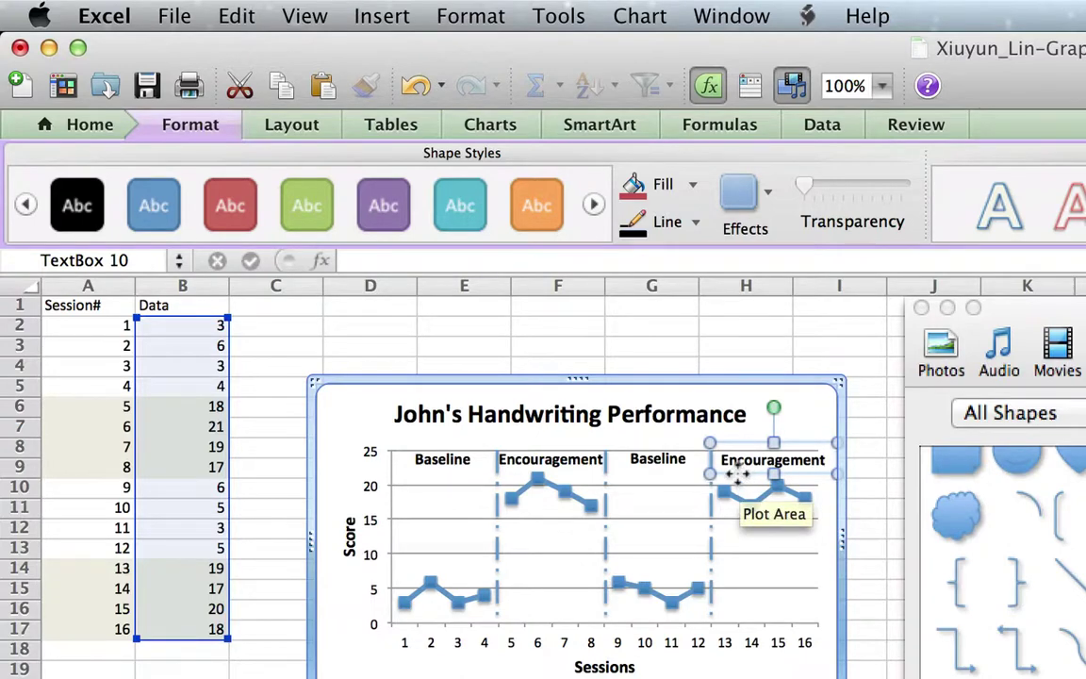
pyautogui.moveTo(743, 480); pyautogui.dragTo(737, 475)
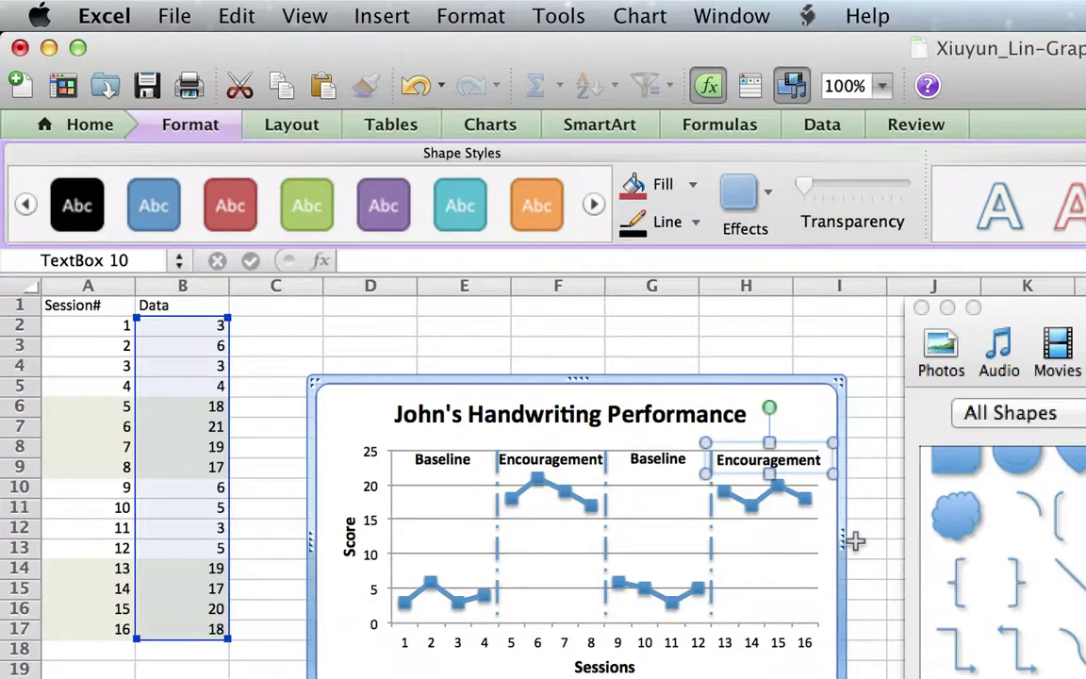
pyautogui.click(722, 663)
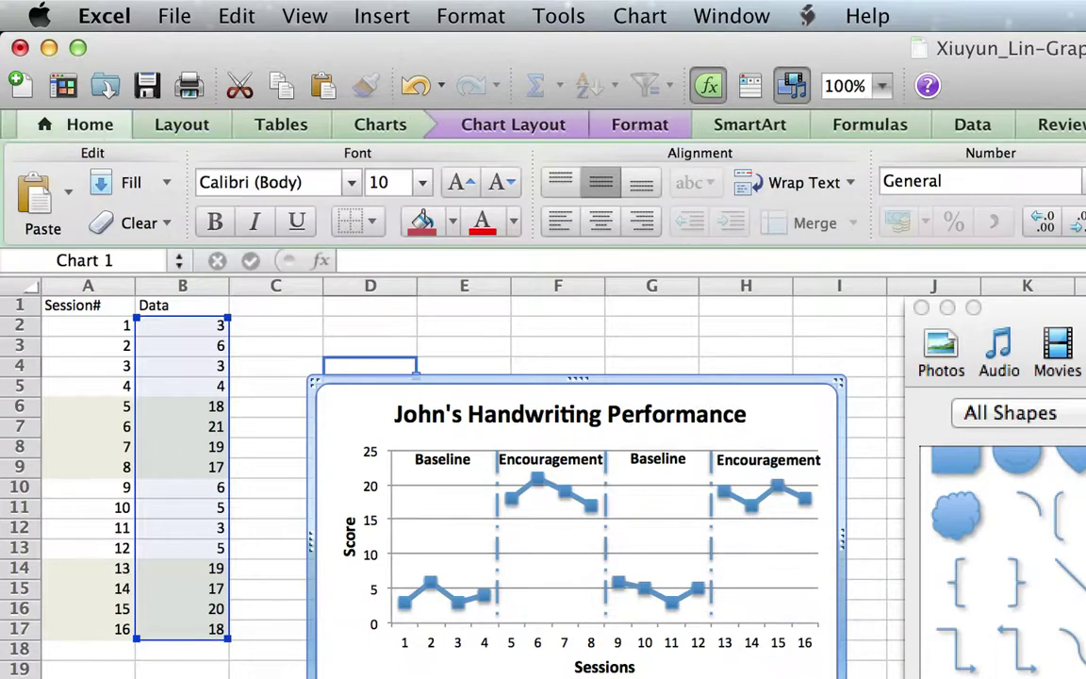